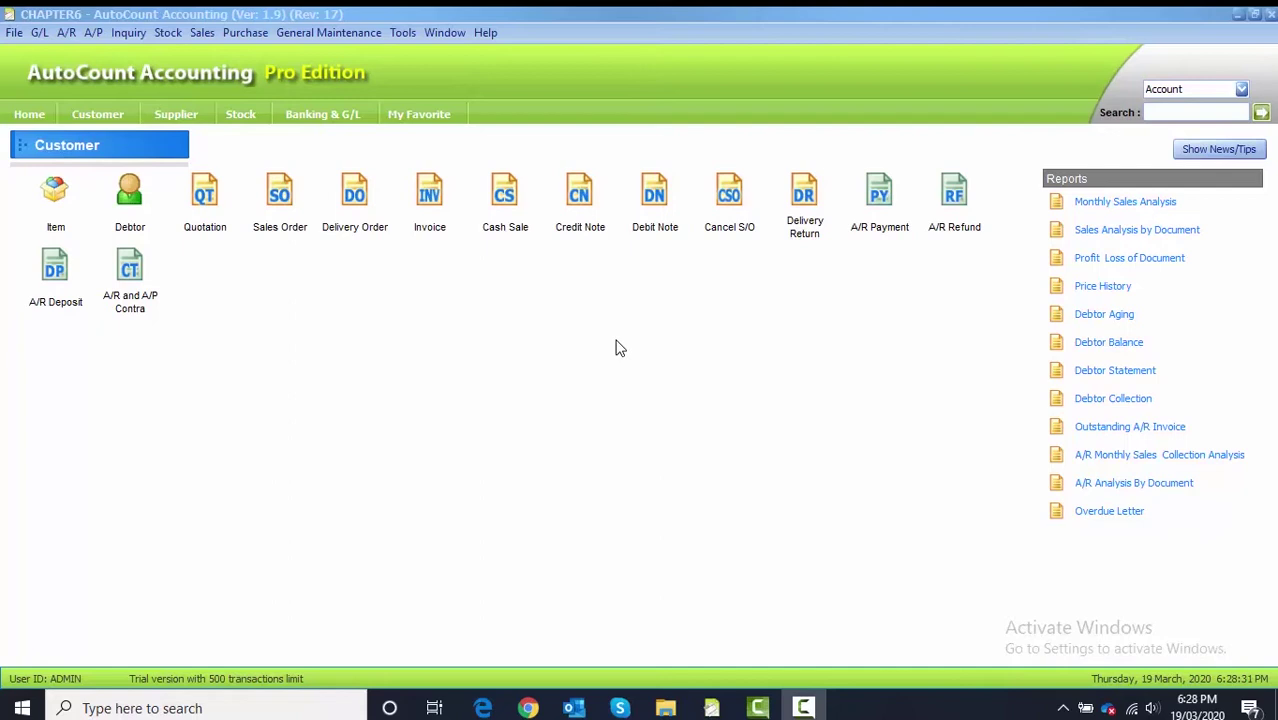
Open icon organizing for My Favorite and select A/P Invoice, A/P Credit Note and A/P Payment
{"action": "left_click", "coordinate": [407, 118]}
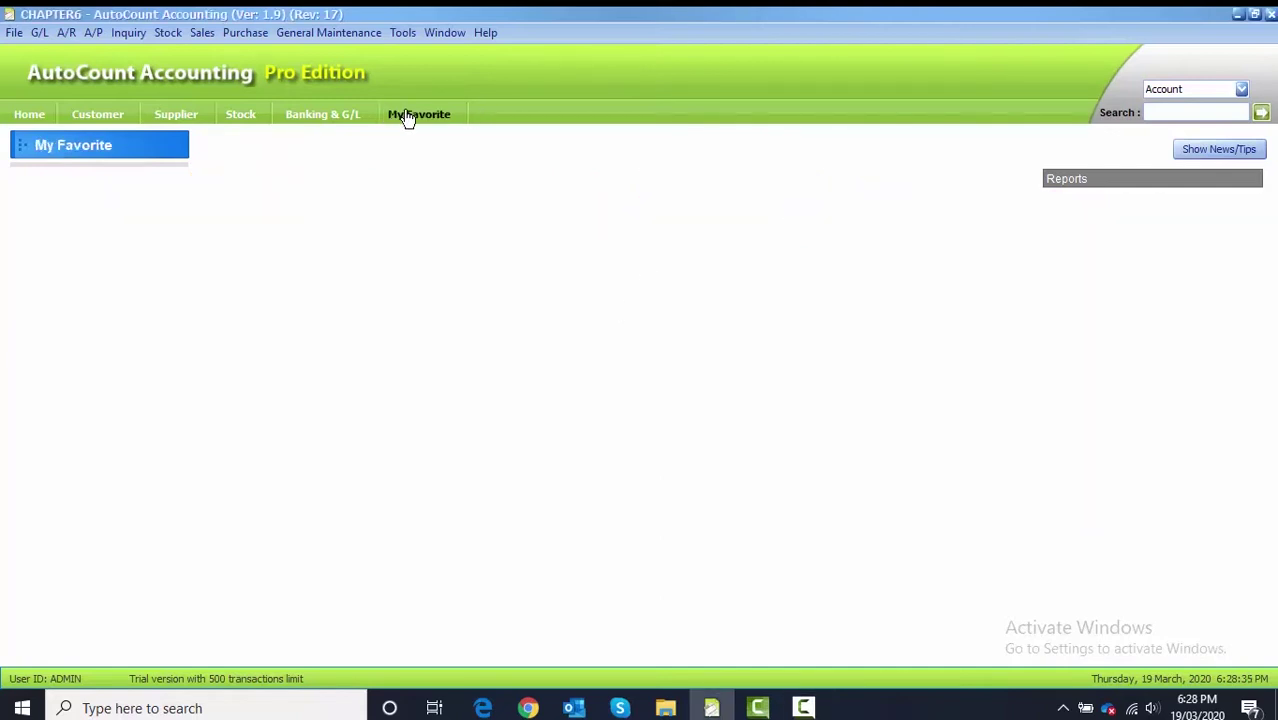
{"action": "right_click", "coordinate": [170, 250]}
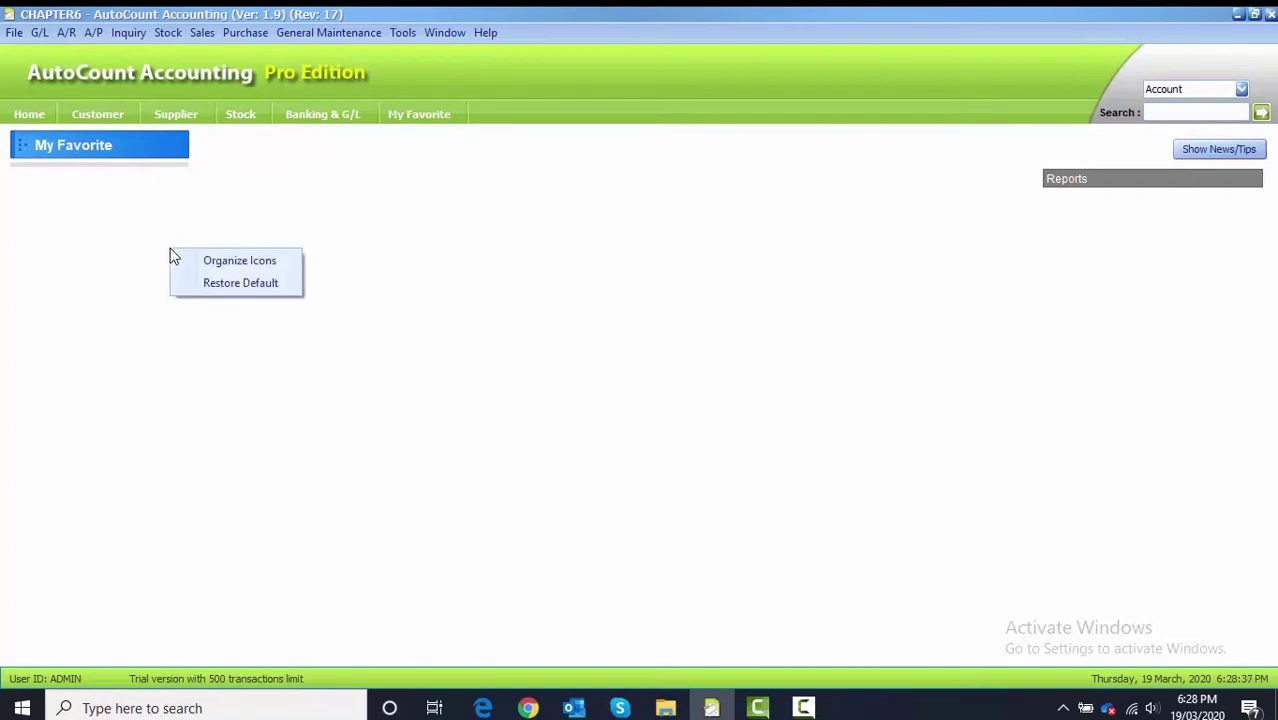
{"action": "left_click", "coordinate": [208, 261]}
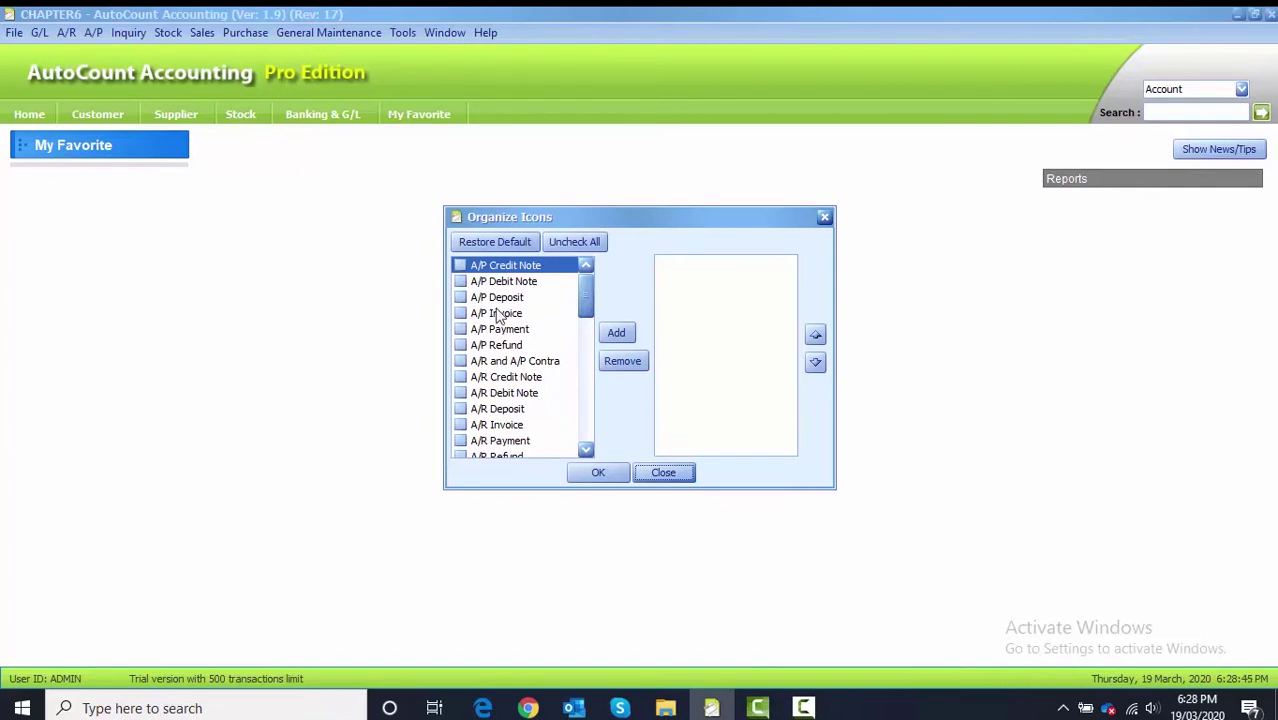
{"action": "left_click", "coordinate": [461, 314]}
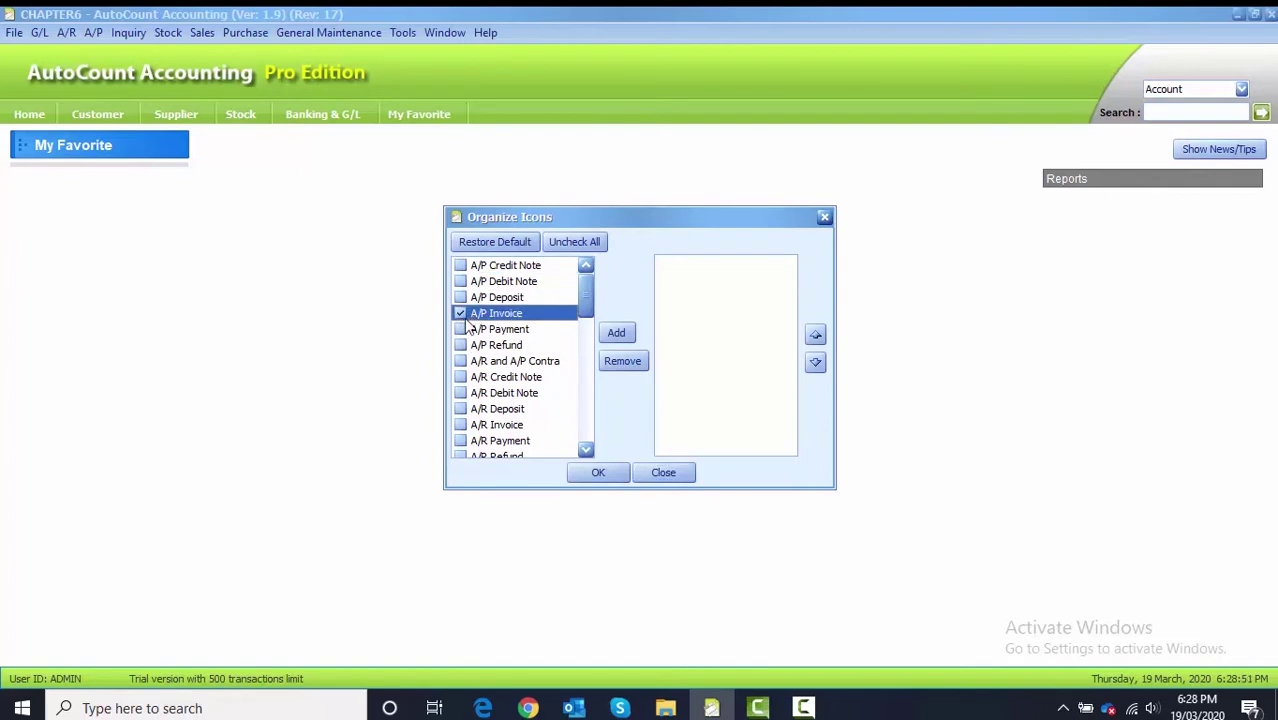
{"action": "left_click", "coordinate": [524, 267]}
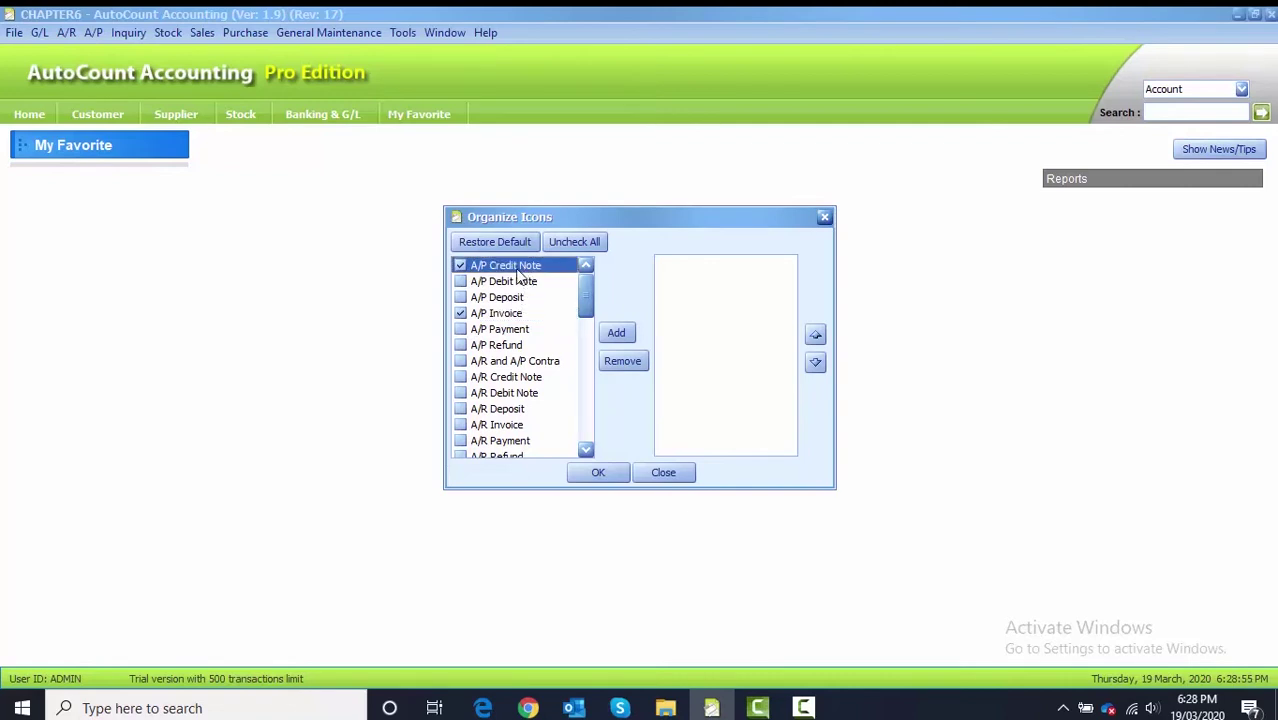
{"action": "left_click", "coordinate": [488, 331]}
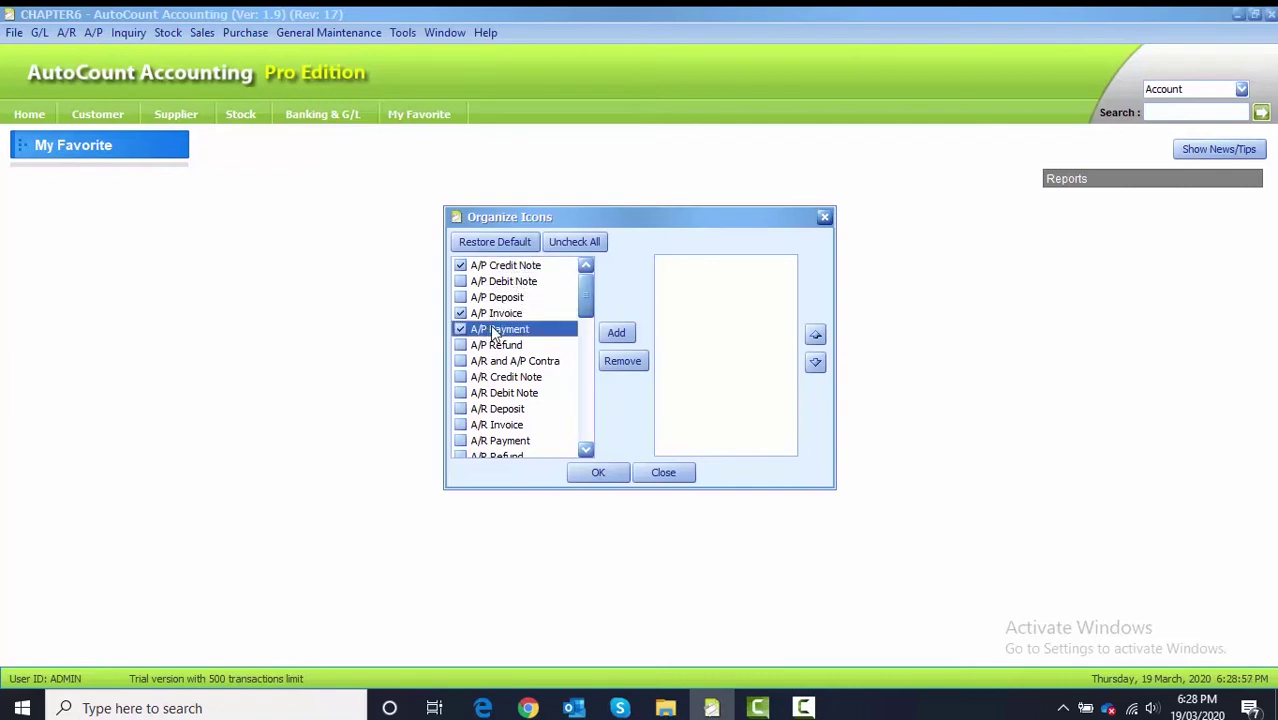
Select A/R Invoice, A/R Credit Note and A/R Payment among the available icons
{"action": "left_click", "coordinate": [488, 427]}
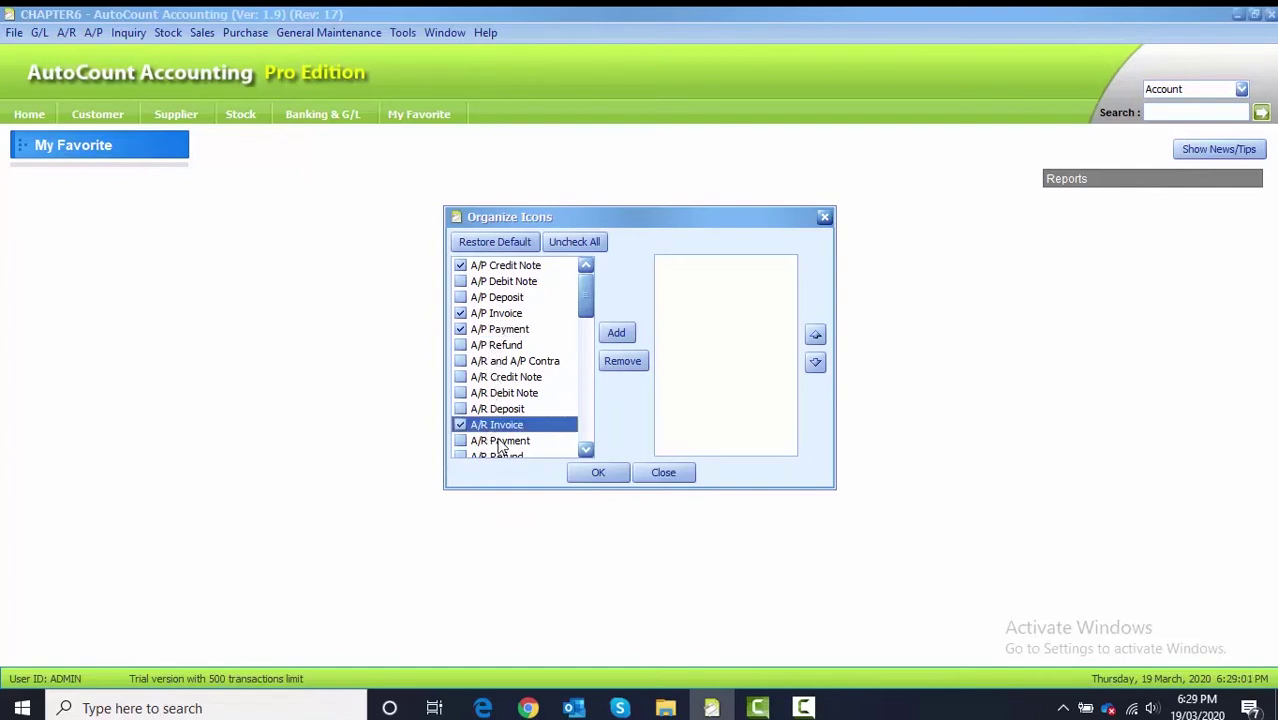
{"action": "left_click", "coordinate": [585, 450]}
{"action": "left_click", "coordinate": [585, 450]}
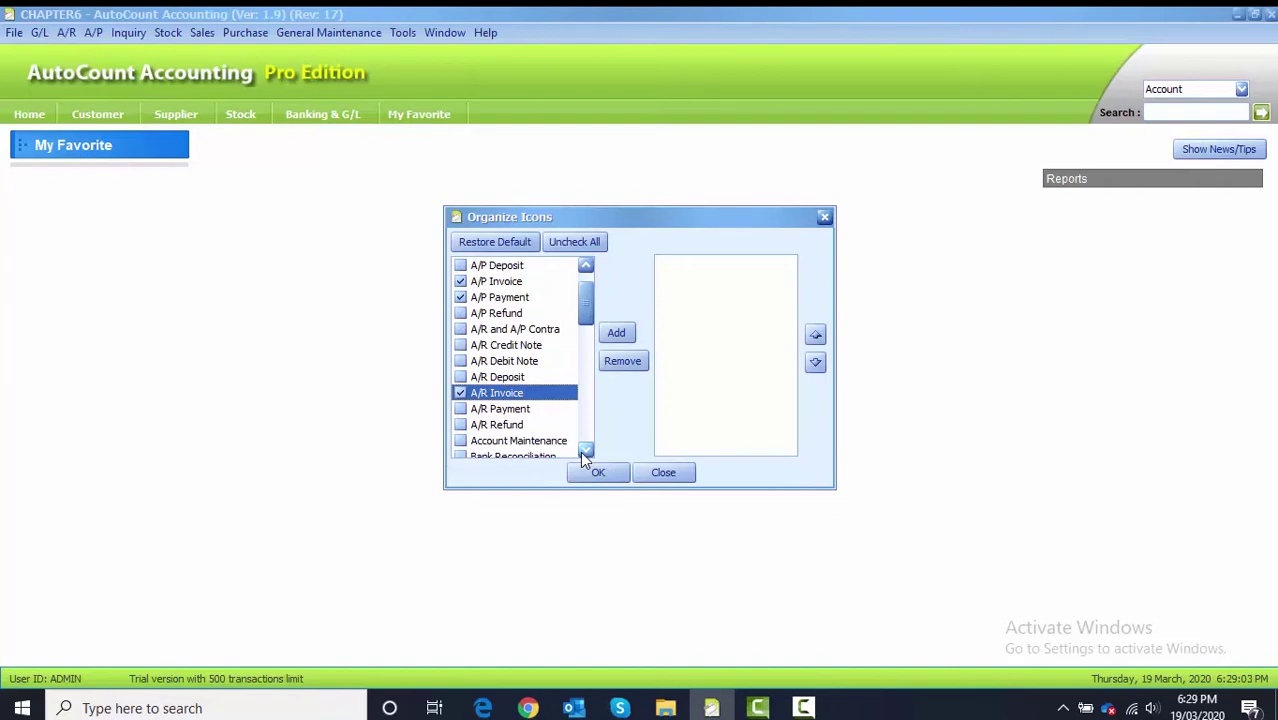
{"action": "left_click", "coordinate": [517, 350]}
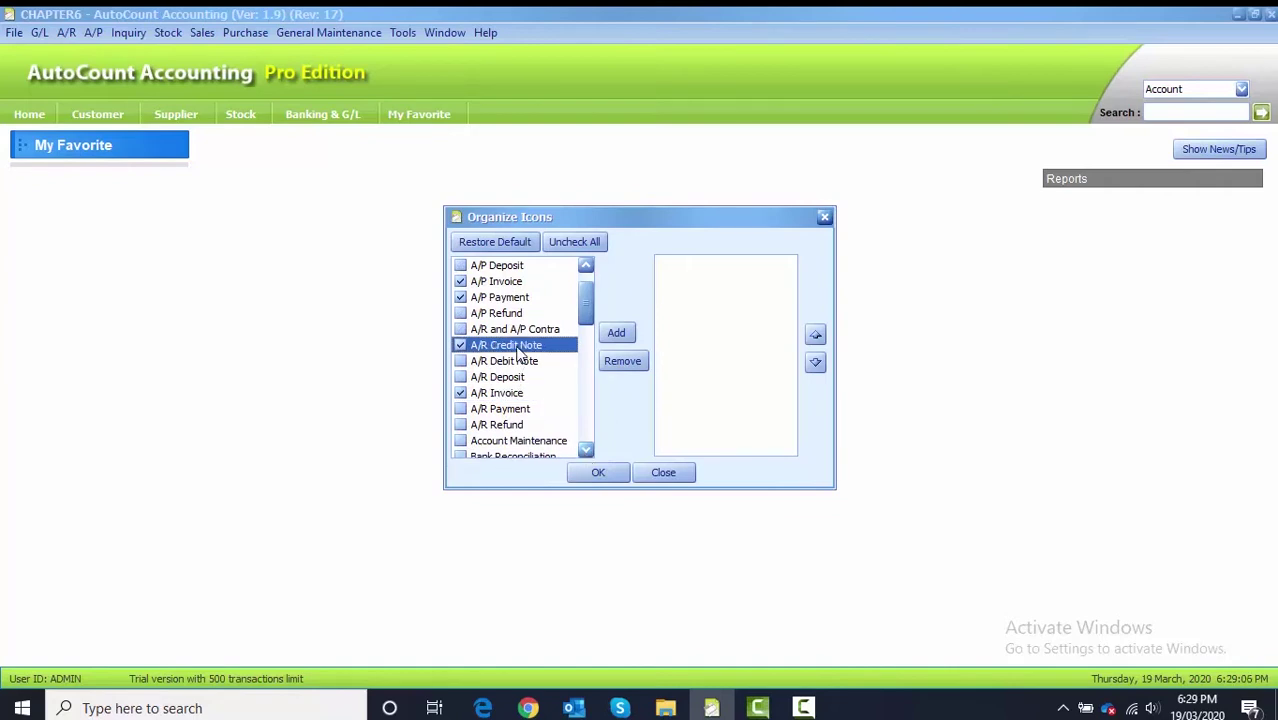
{"action": "left_click", "coordinate": [515, 410]}
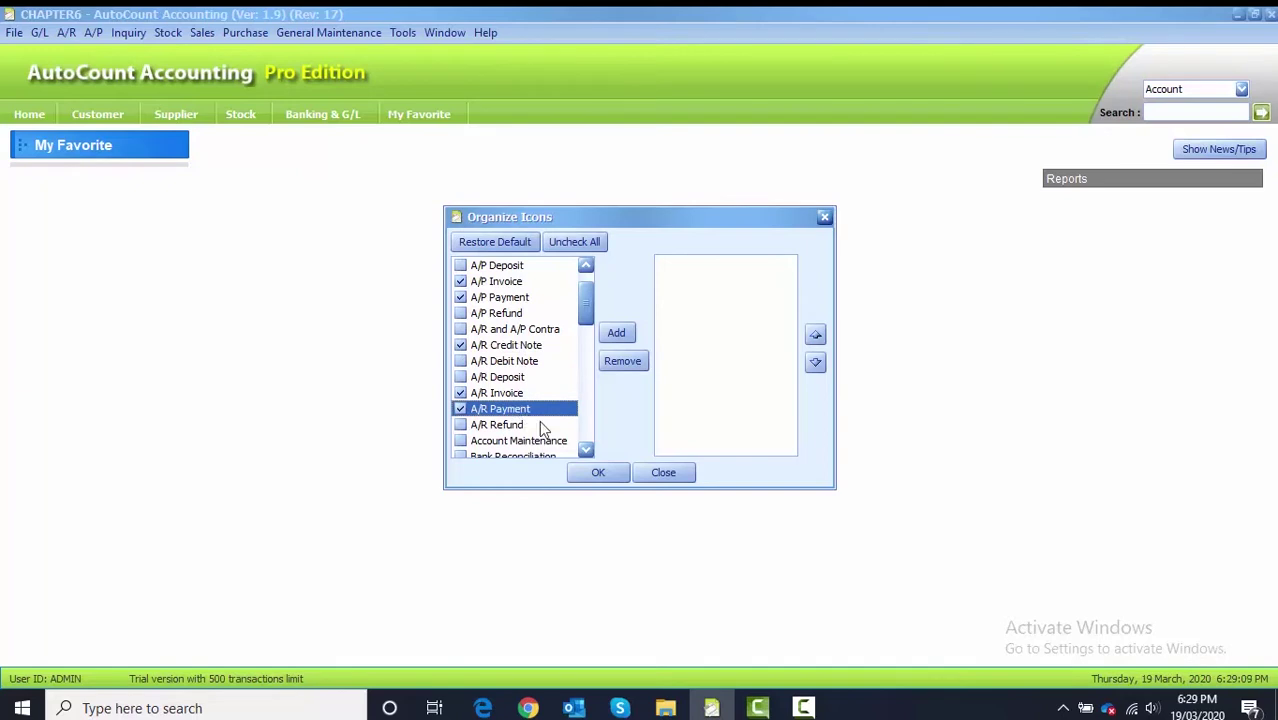
Select Cash Receipt and Cash Payment as well, and add all selected icons to My Favorite
{"action": "left_click", "coordinate": [585, 450]}
{"action": "left_click", "coordinate": [585, 450]}
{"action": "left_click", "coordinate": [585, 450]}
{"action": "left_click", "coordinate": [585, 450]}
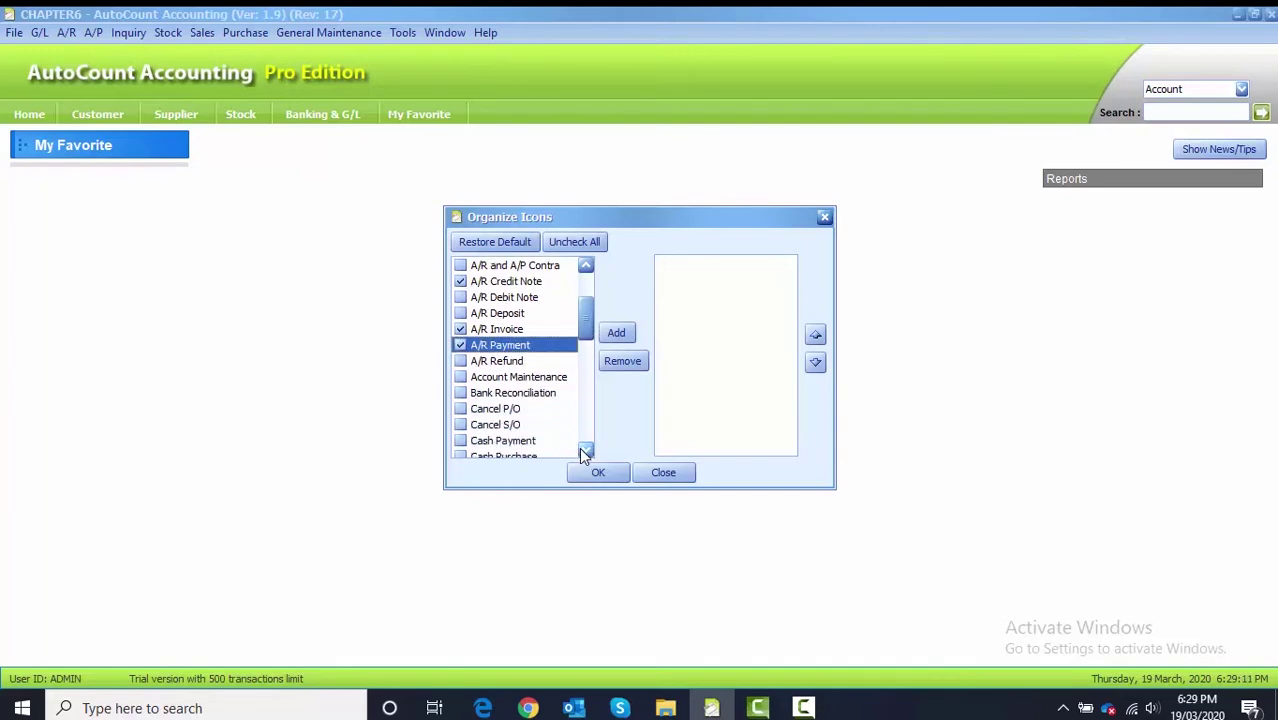
{"action": "left_click", "coordinate": [585, 450]}
{"action": "left_click", "coordinate": [585, 450]}
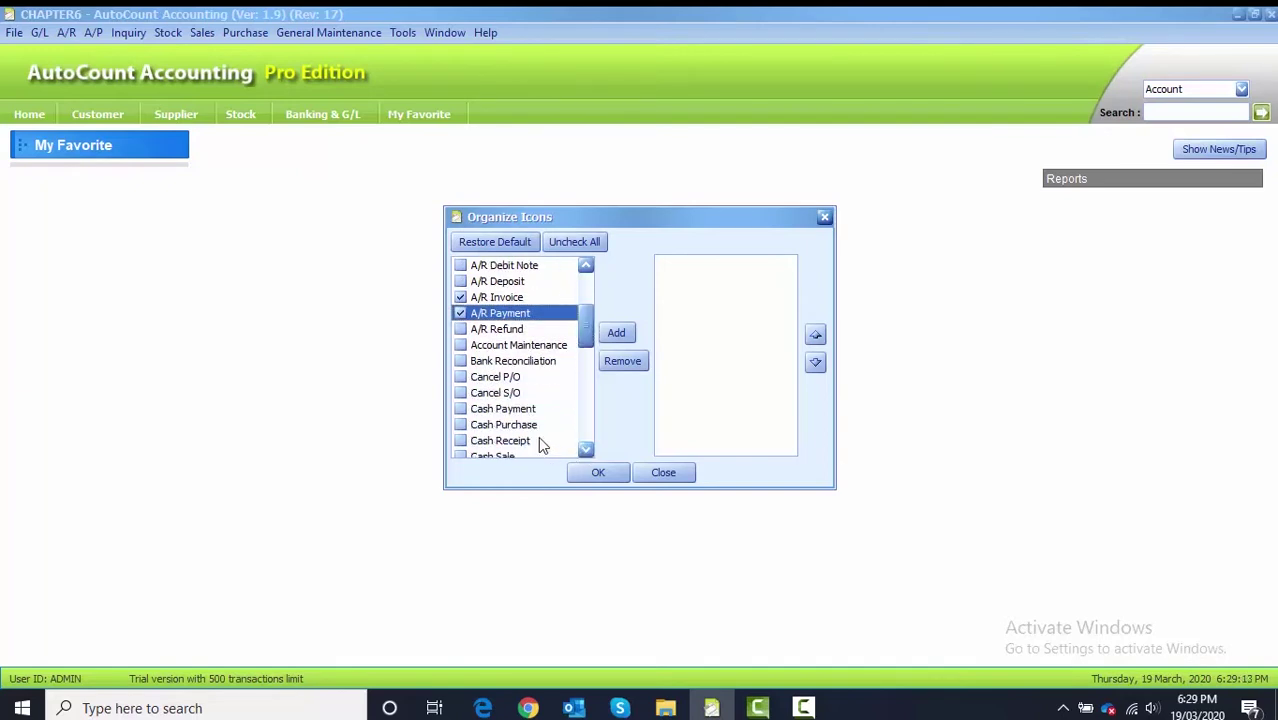
{"action": "left_click", "coordinate": [541, 441]}
{"action": "left_click", "coordinate": [494, 410]}
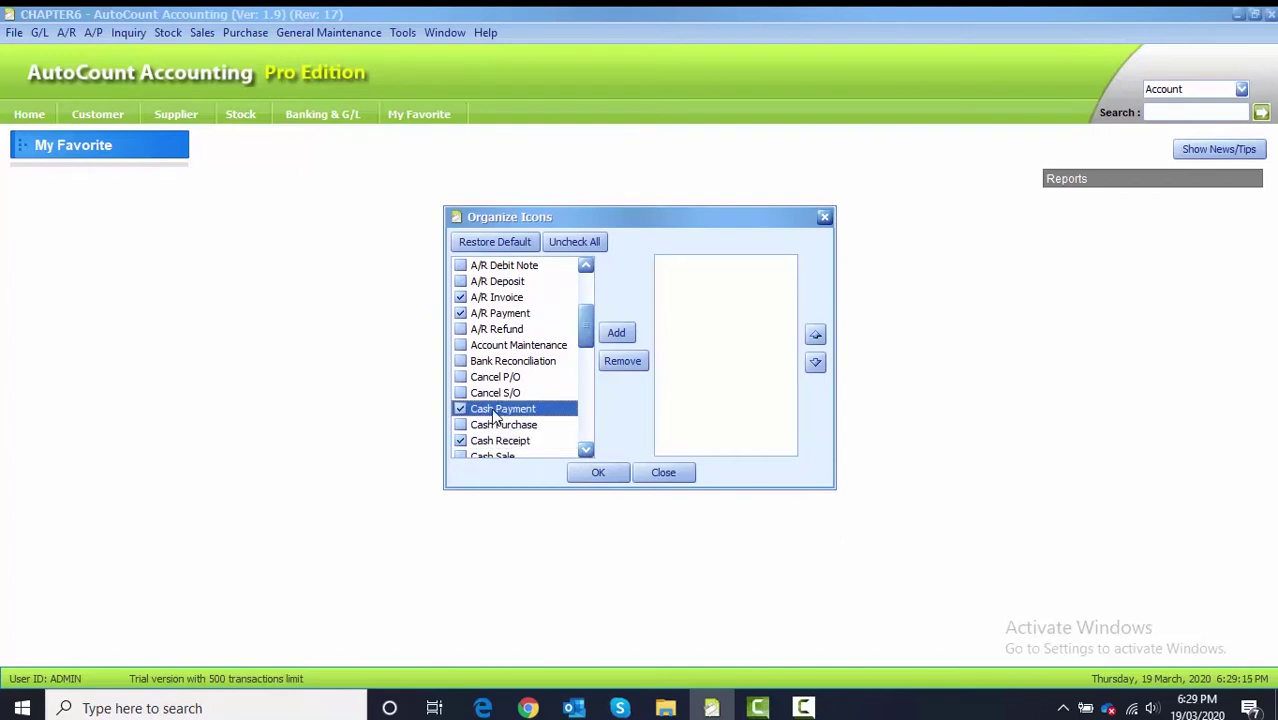
{"action": "left_click", "coordinate": [619, 333]}
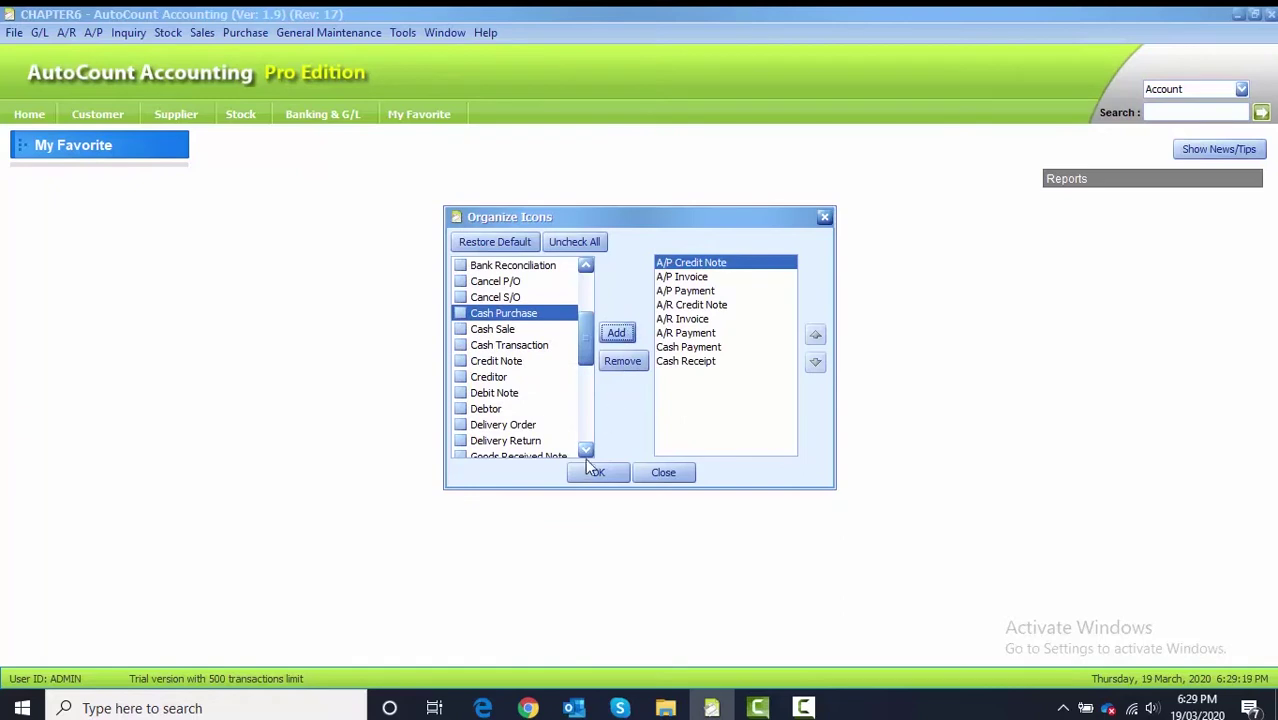
{"action": "left_click", "coordinate": [617, 478]}
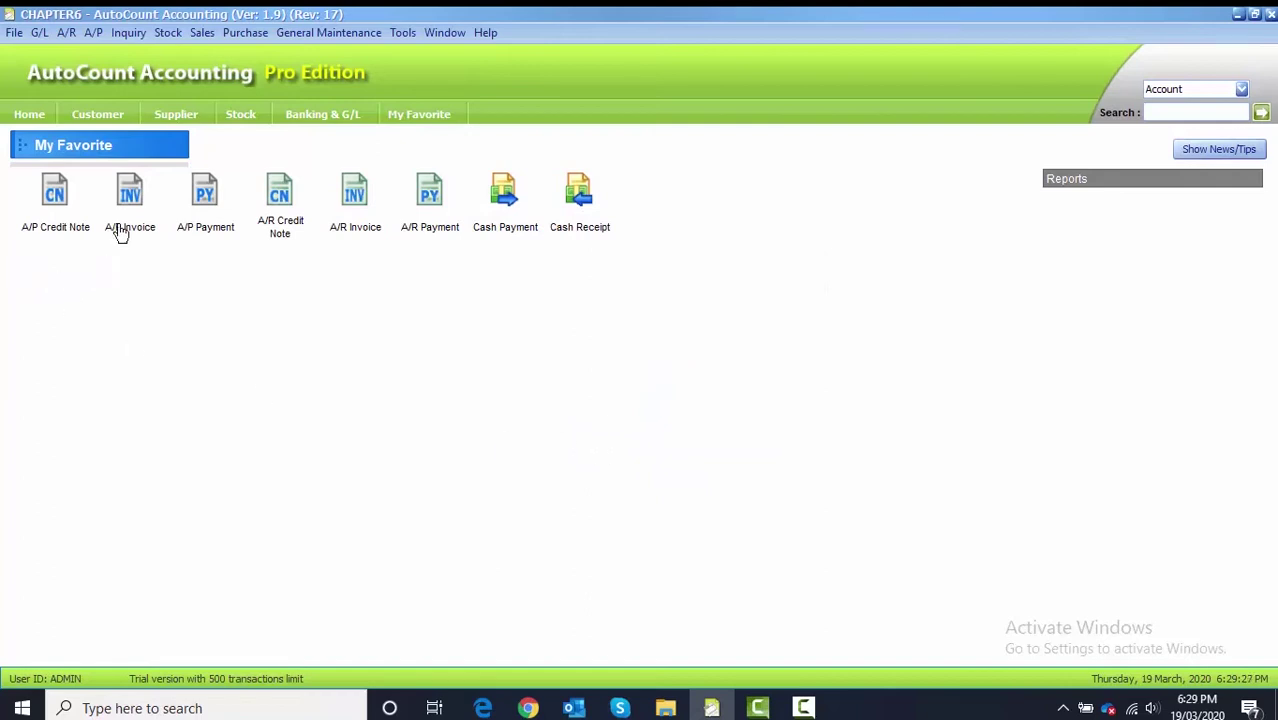
Start a new A/P invoice for creditor SUPPLIER A with supplier invoice number 123456, dated 08/01/2020
{"action": "double_click", "coordinate": [130, 185]}
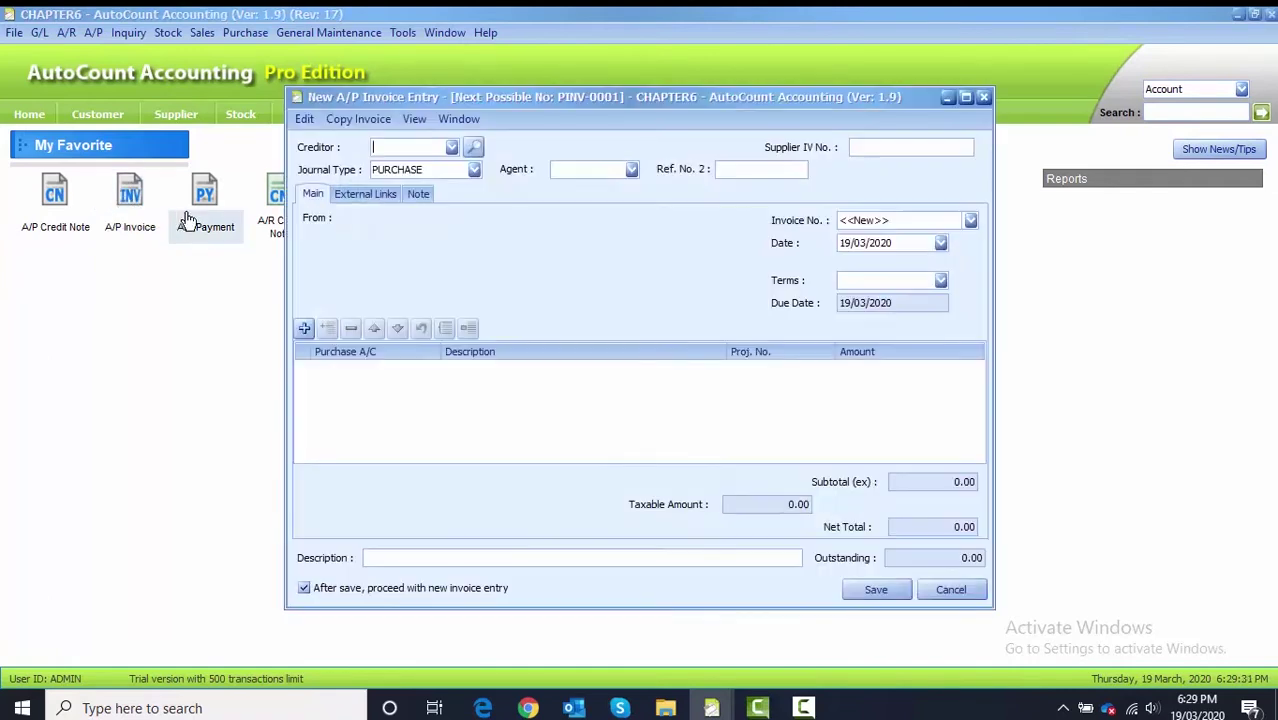
{"action": "left_click", "coordinate": [451, 147]}
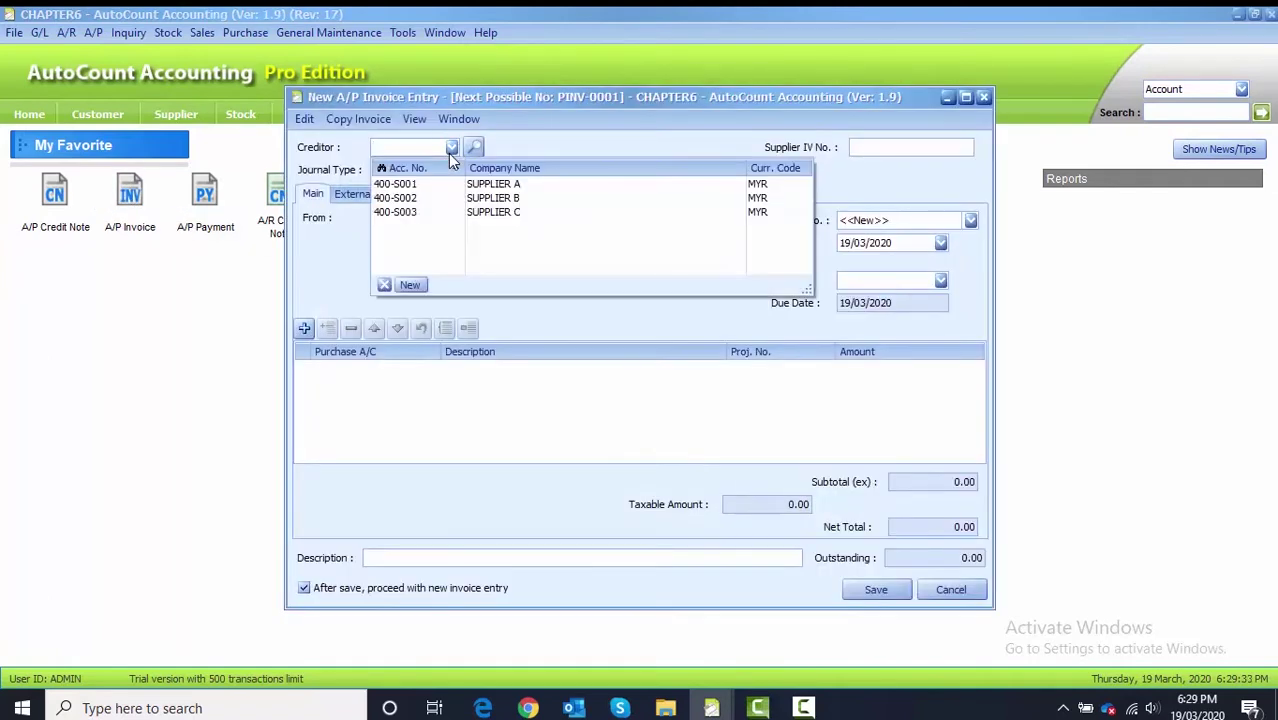
{"action": "left_click", "coordinate": [451, 184]}
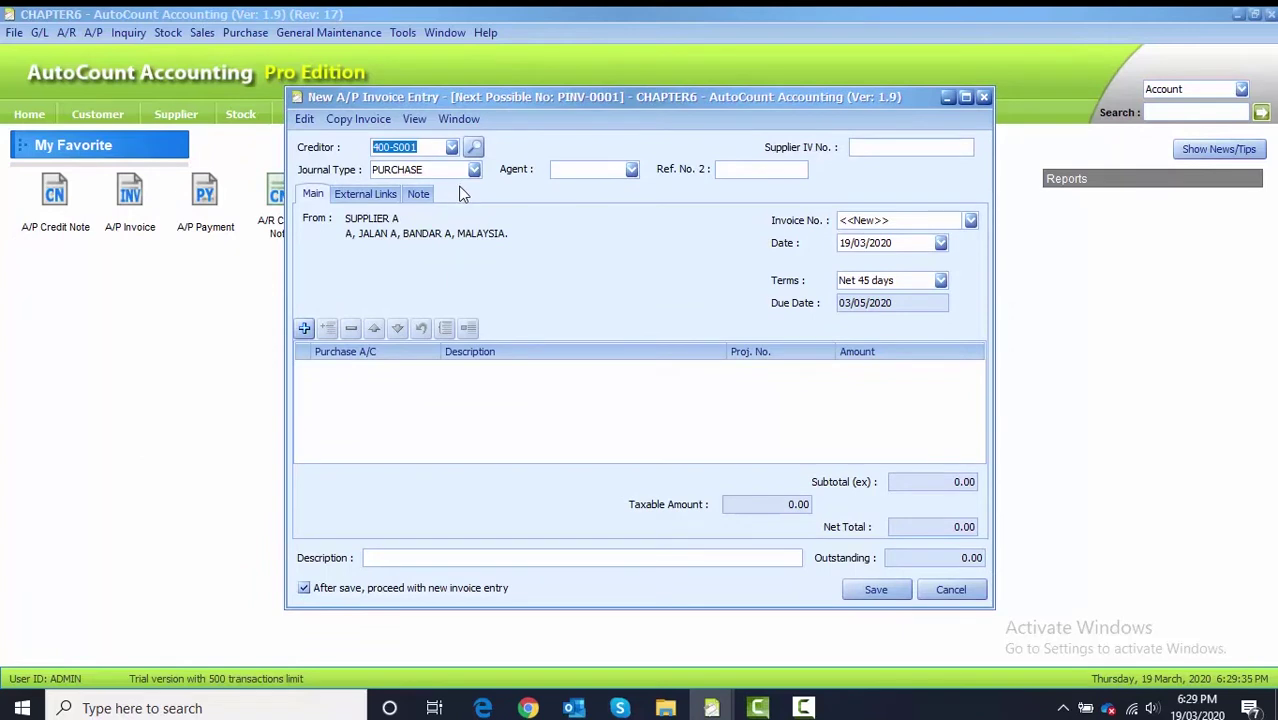
{"action": "left_click", "coordinate": [883, 149]}
{"action": "type", "text": "123456"}
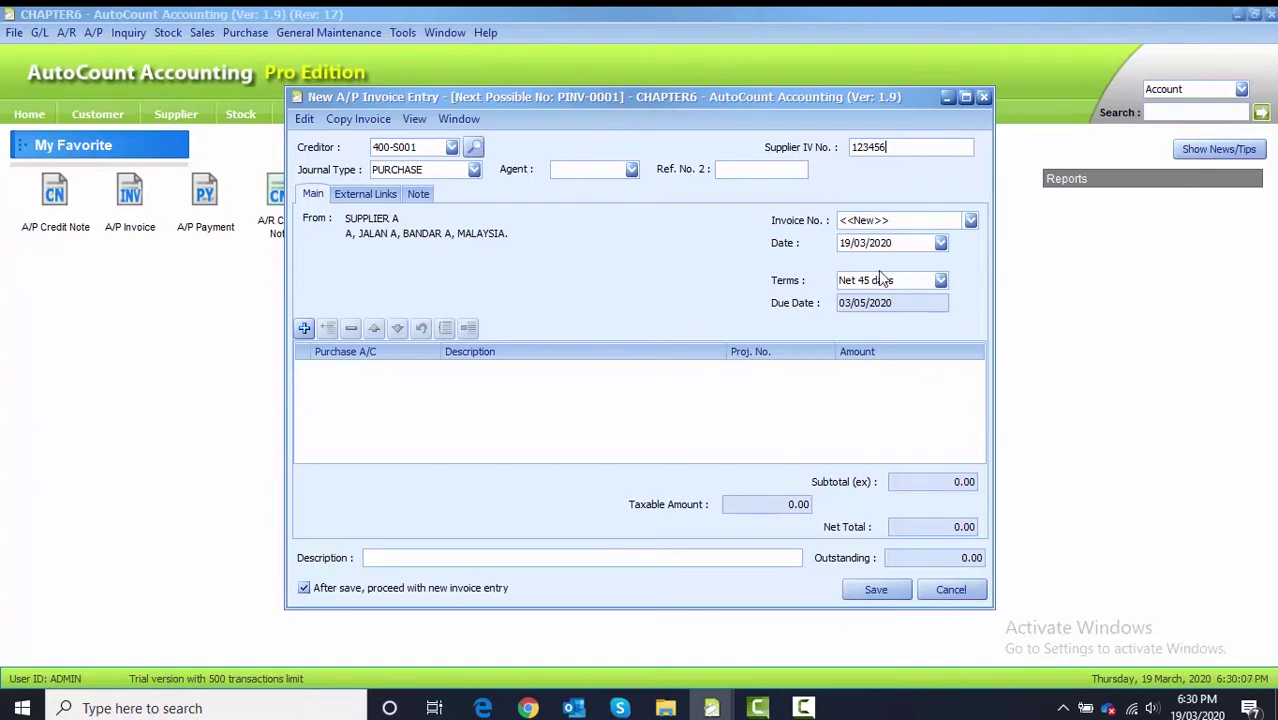
{"action": "left_click", "coordinate": [849, 242]}
{"action": "type", "text": "08/01"}
Add a detail line to the invoice using the PURCHASES account and assign it to project P1
{"action": "left_click", "coordinate": [304, 328]}
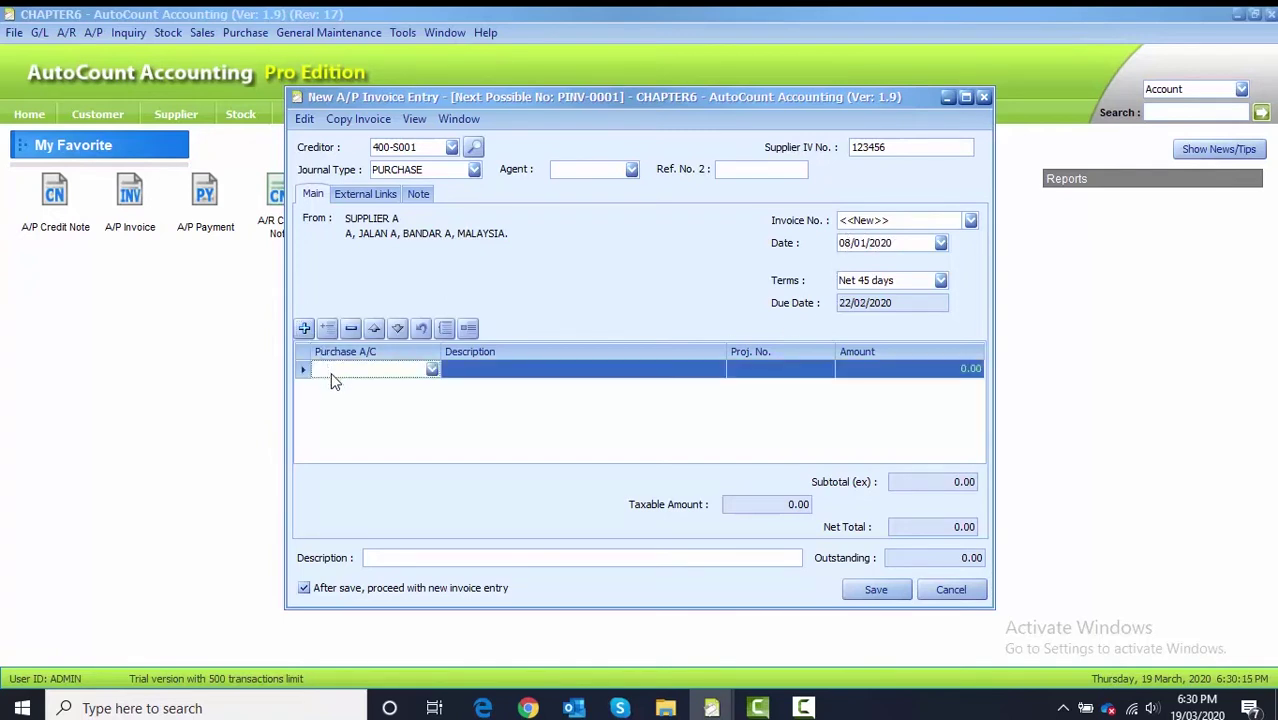
{"action": "type", "text": "610-0000"}
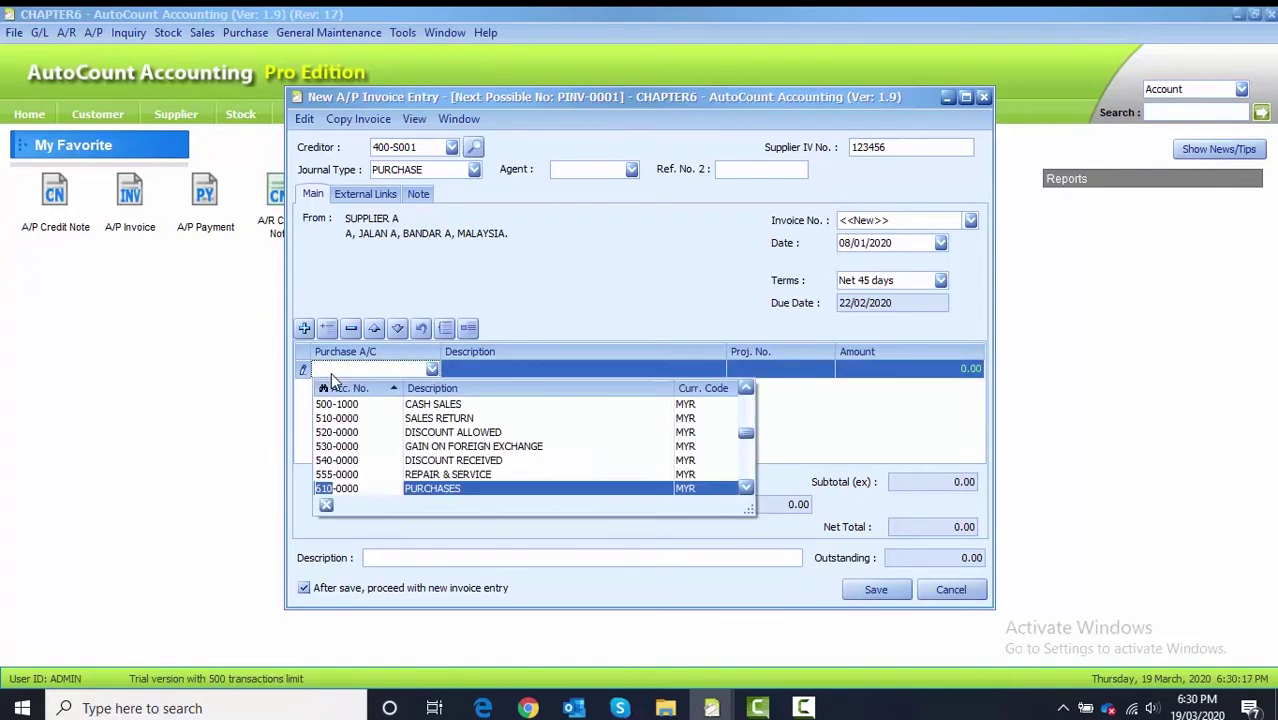
{"action": "left_click", "coordinate": [394, 490]}
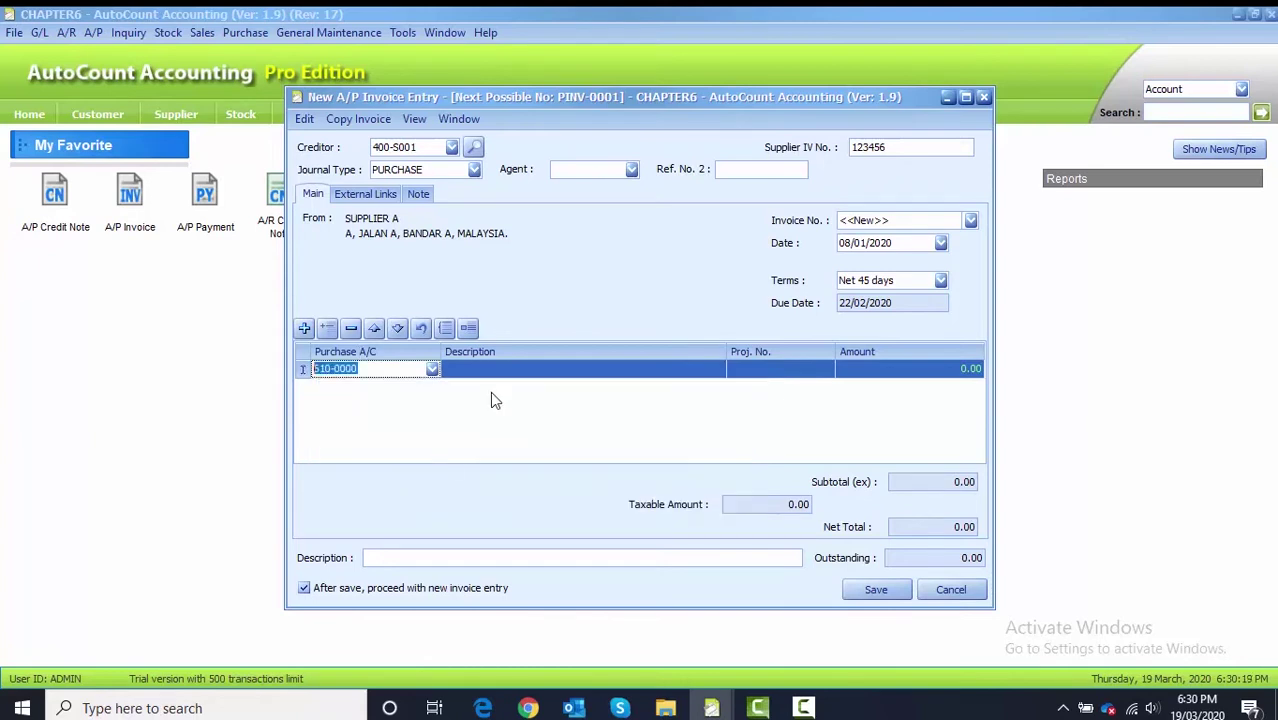
{"action": "left_click", "coordinate": [503, 368]}
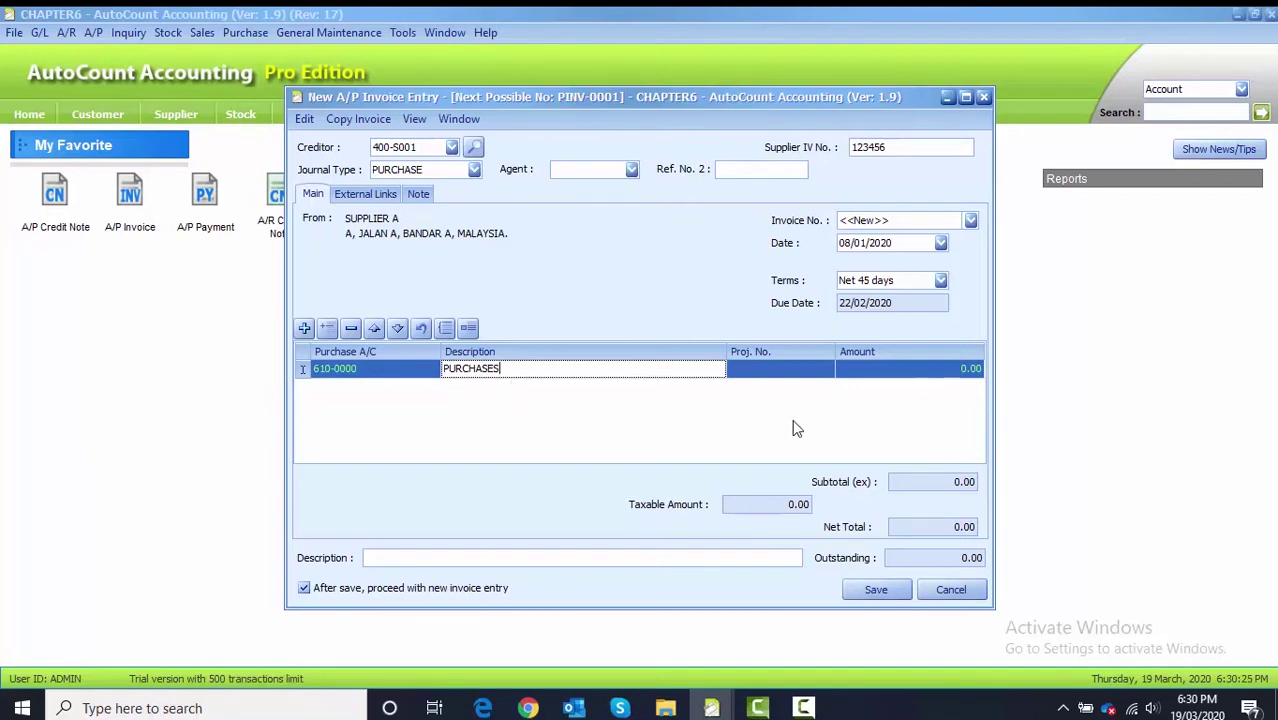
{"action": "left_click", "coordinate": [816, 375]}
{"action": "left_click", "coordinate": [827, 369]}
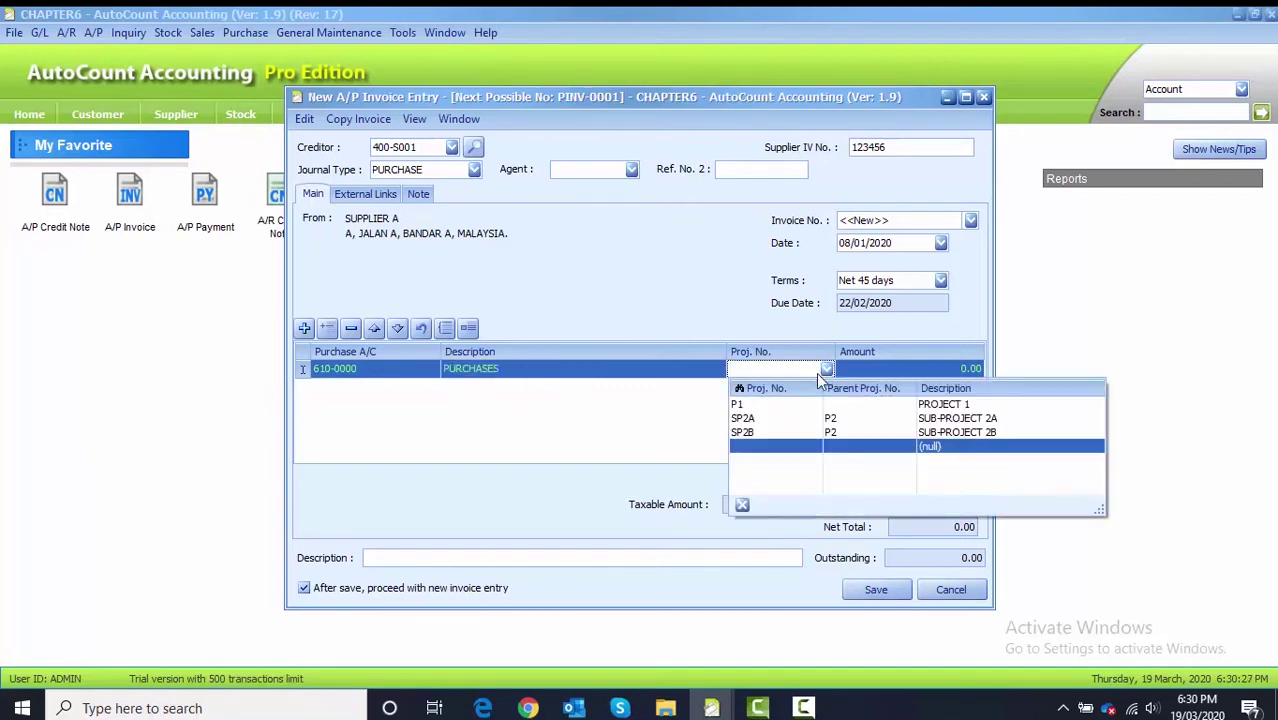
{"action": "left_click", "coordinate": [742, 405]}
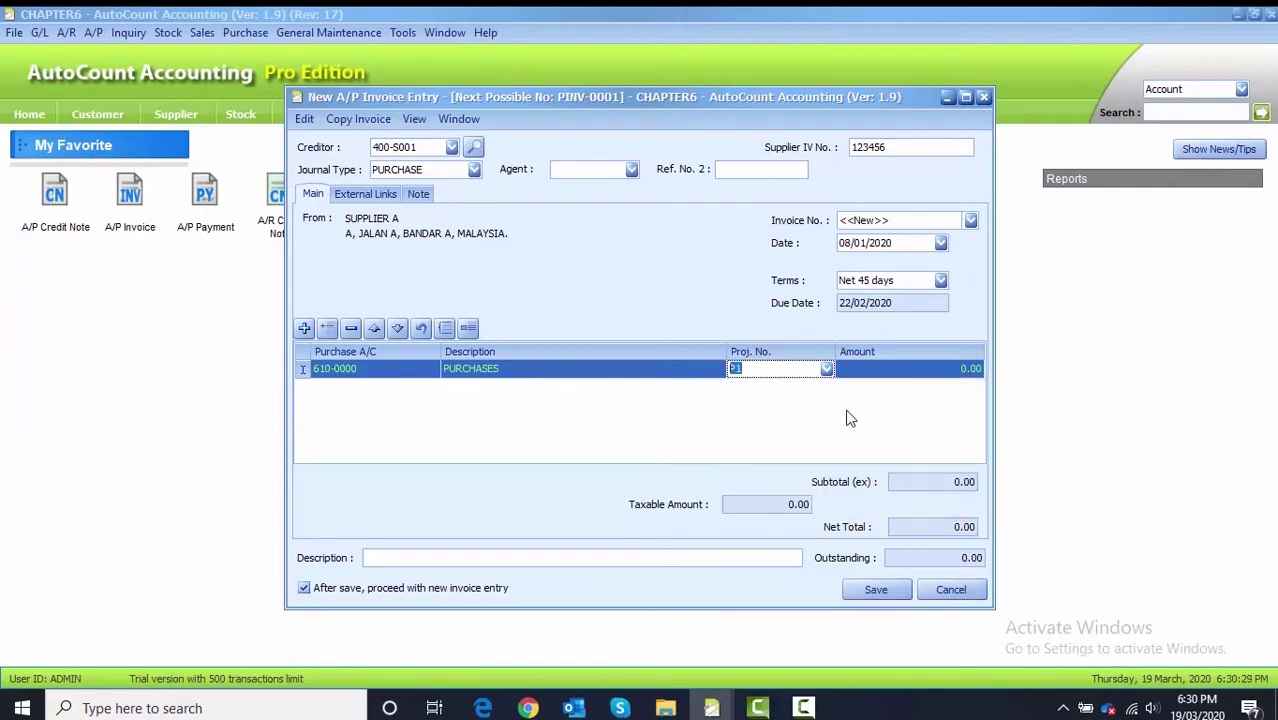
Set the purchase line's amount to 5000 and save the SUPPLIER A invoice
{"action": "left_click", "coordinate": [935, 373]}
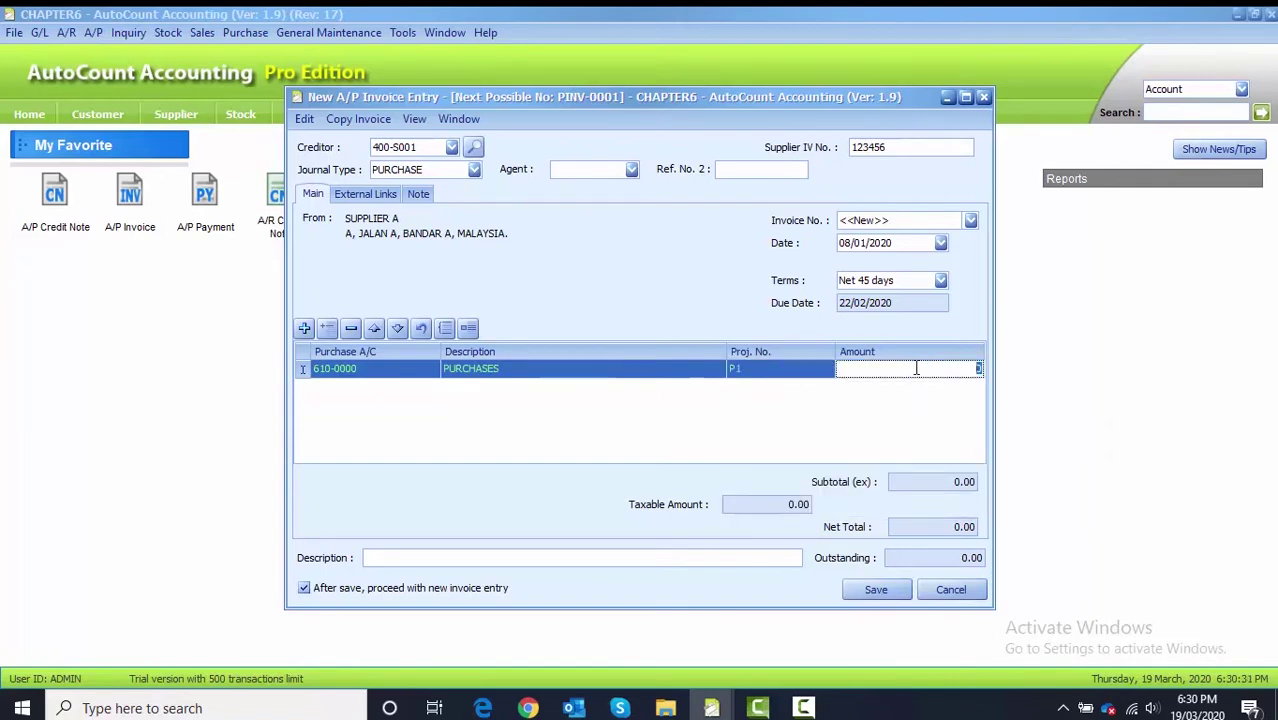
{"action": "type", "text": "5000"}
{"action": "key", "text": "Return"}
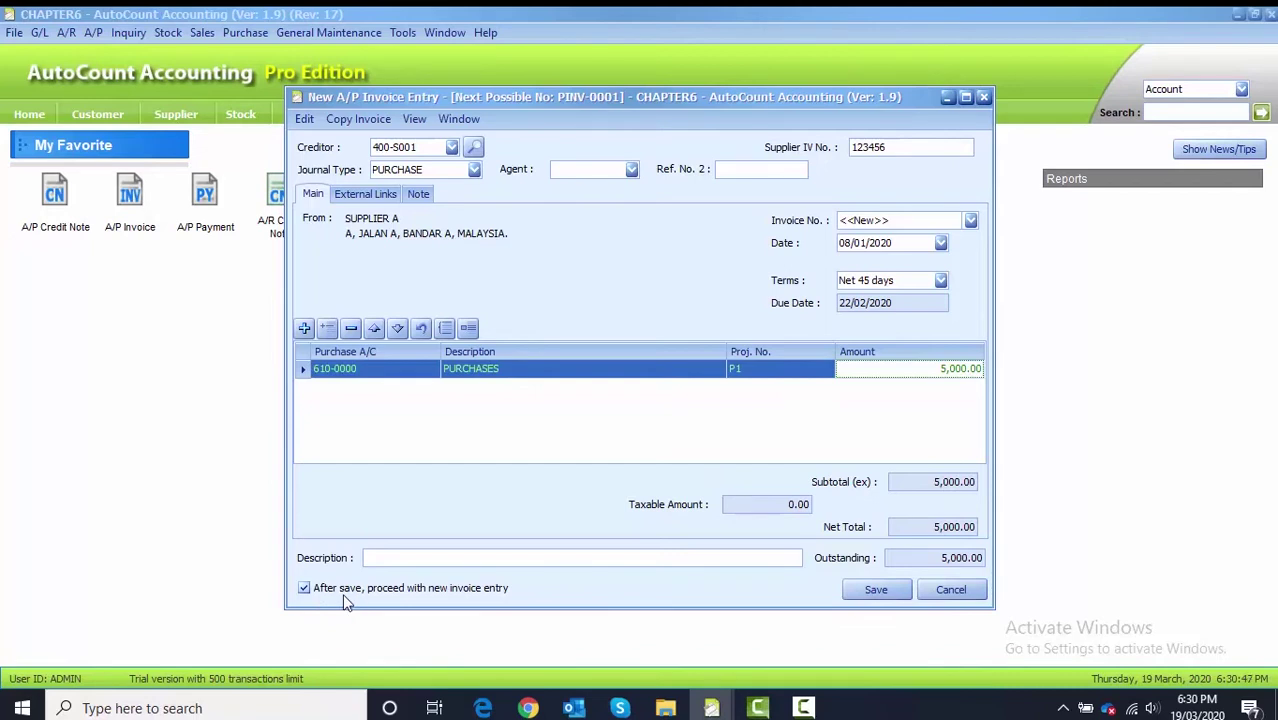
{"action": "left_click", "coordinate": [874, 592]}
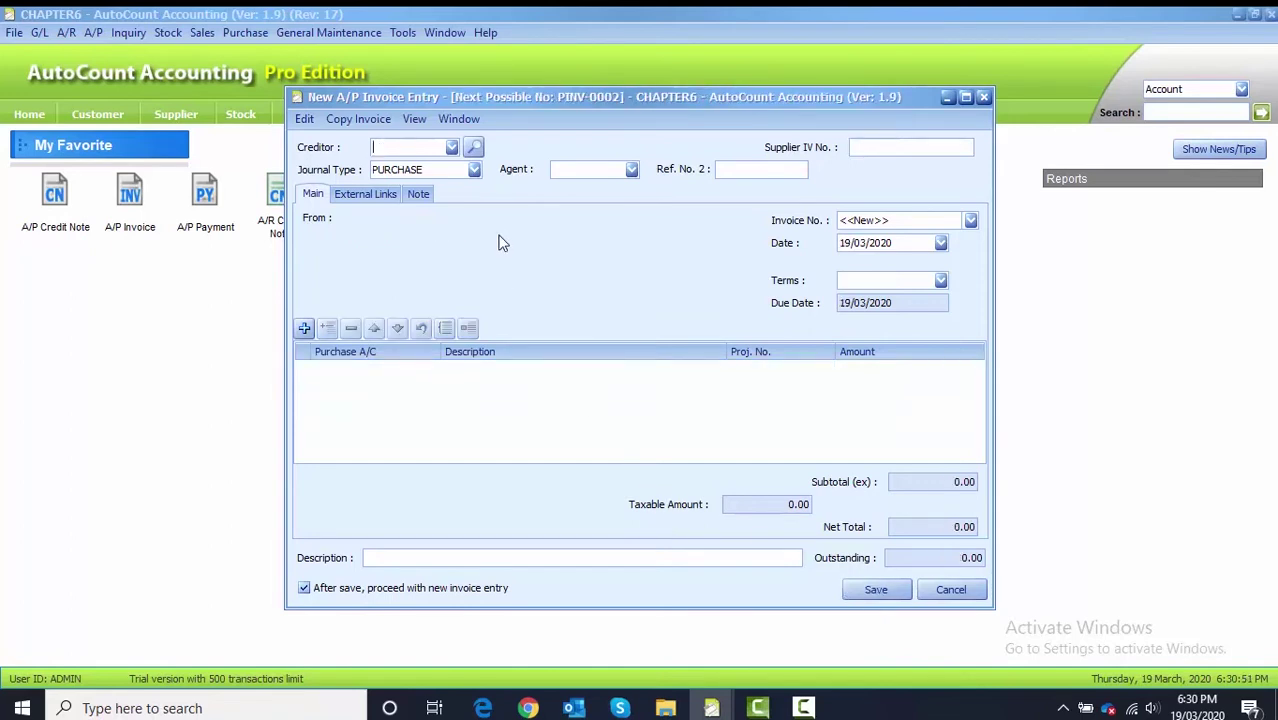
Fill in the new A/P invoice for creditor SUPPLIER B with supplier invoice number 222222, dated 08/01/2020
{"action": "left_click", "coordinate": [451, 147]}
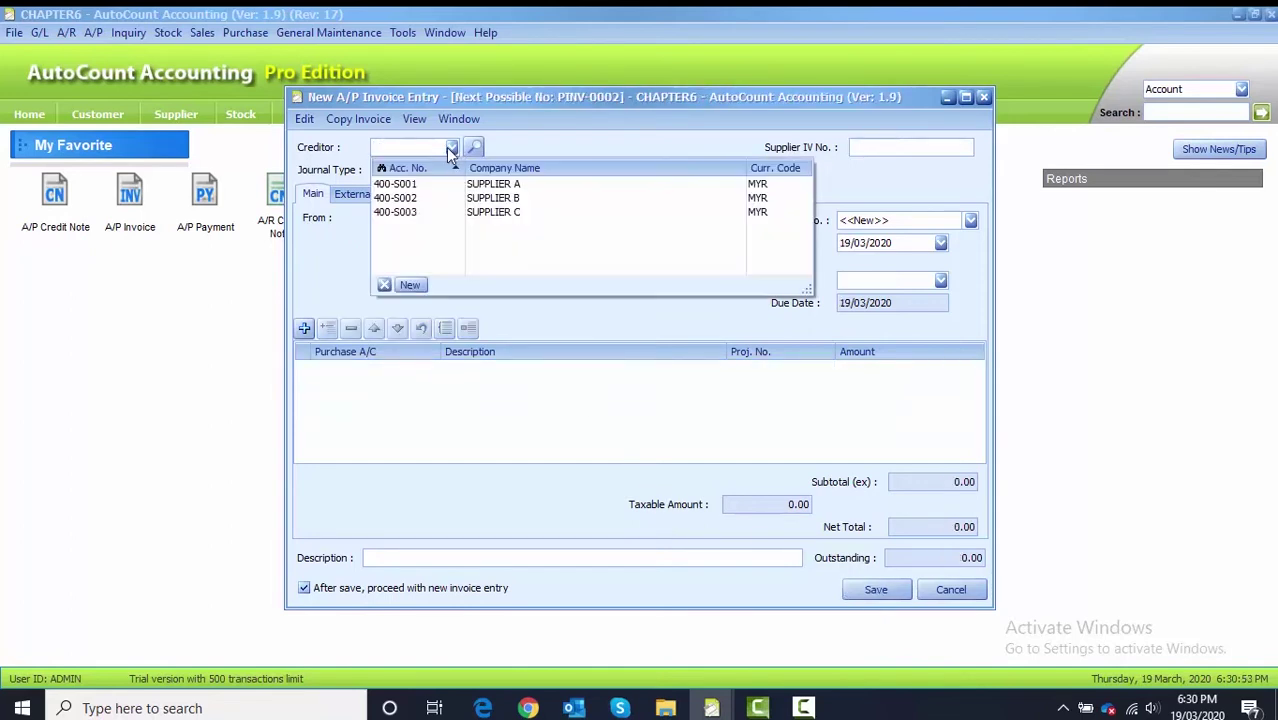
{"action": "left_click", "coordinate": [443, 198]}
{"action": "left_click", "coordinate": [882, 146]}
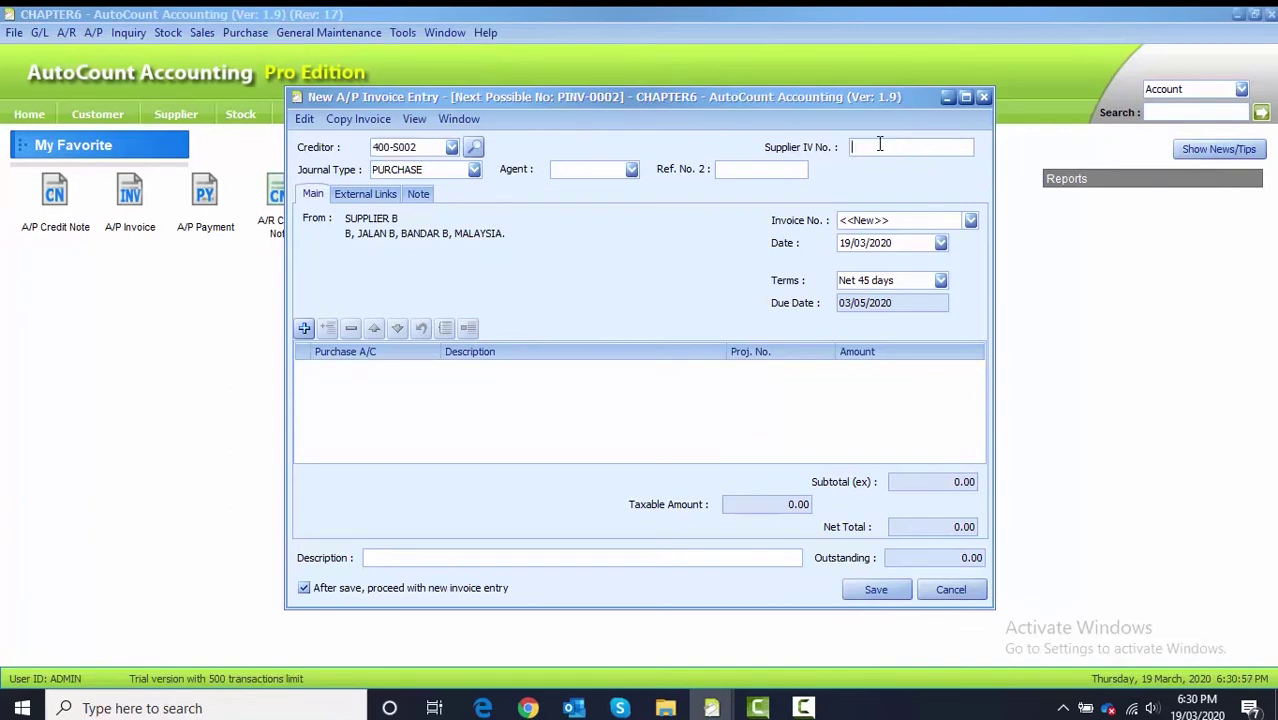
{"action": "type", "text": "222222"}
{"action": "left_click", "coordinate": [843, 242]}
{"action": "type", "text": "0801"}
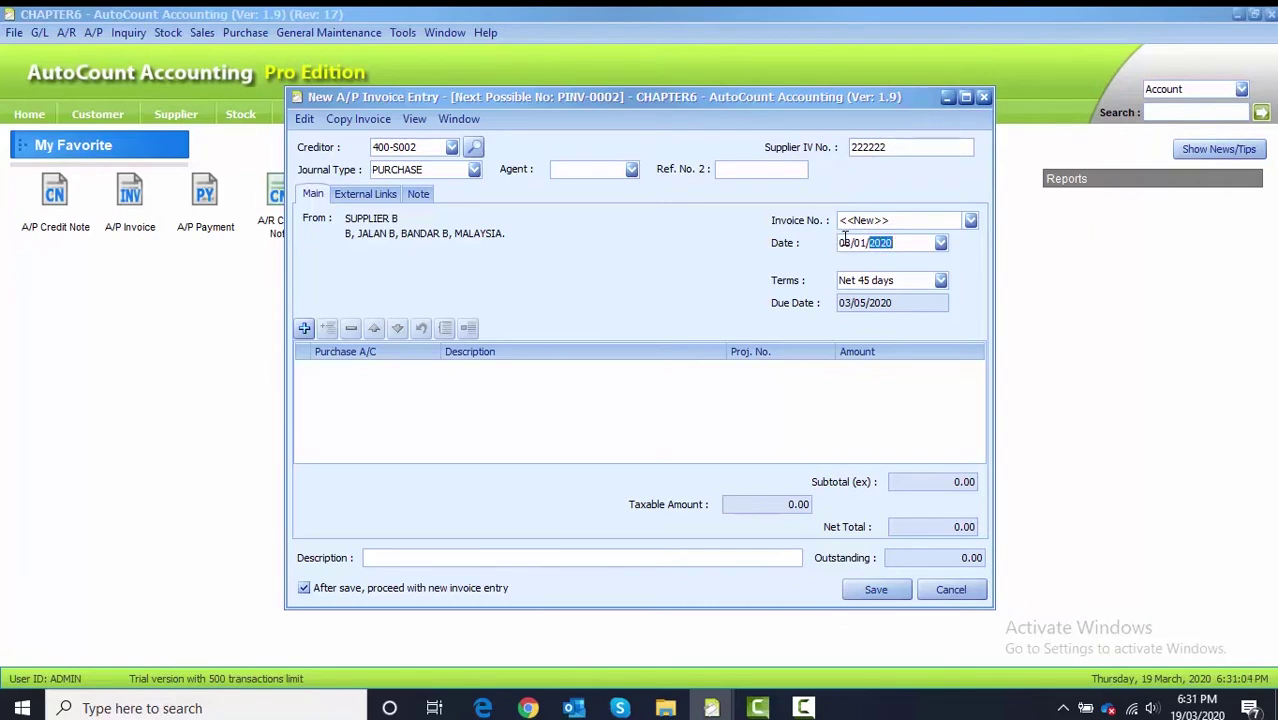
Add a detail line to the SUPPLIER B invoice using the PURCHASES account and assign it to project SP2A
{"action": "left_click", "coordinate": [305, 329]}
{"action": "left_click", "coordinate": [323, 372]}
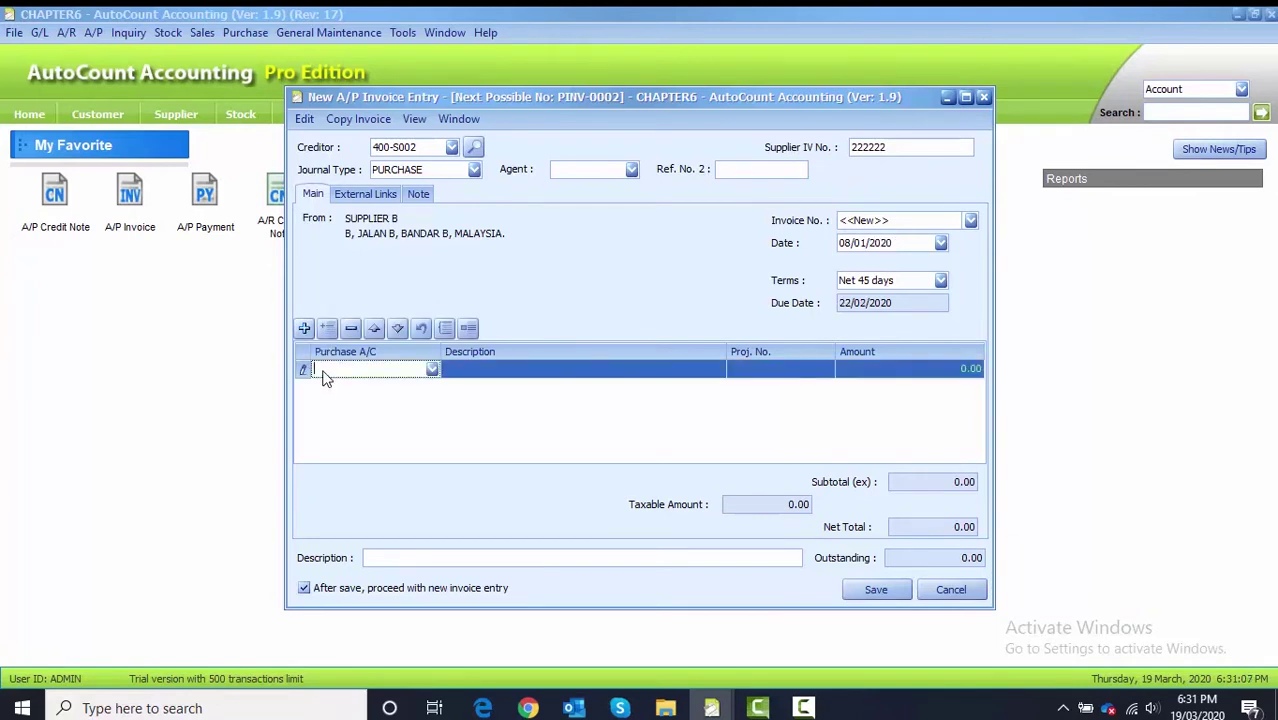
{"action": "type", "text": "610-0000"}
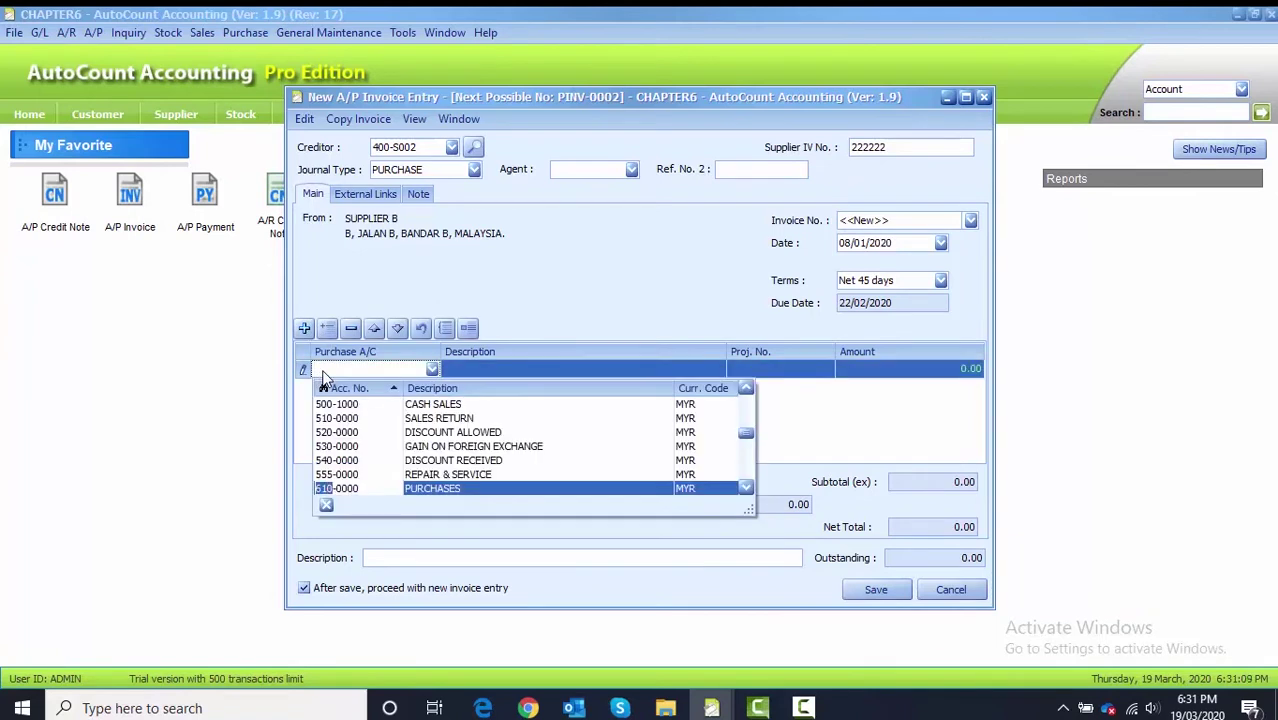
{"action": "key", "text": "Return"}
{"action": "left_click", "coordinate": [472, 370]}
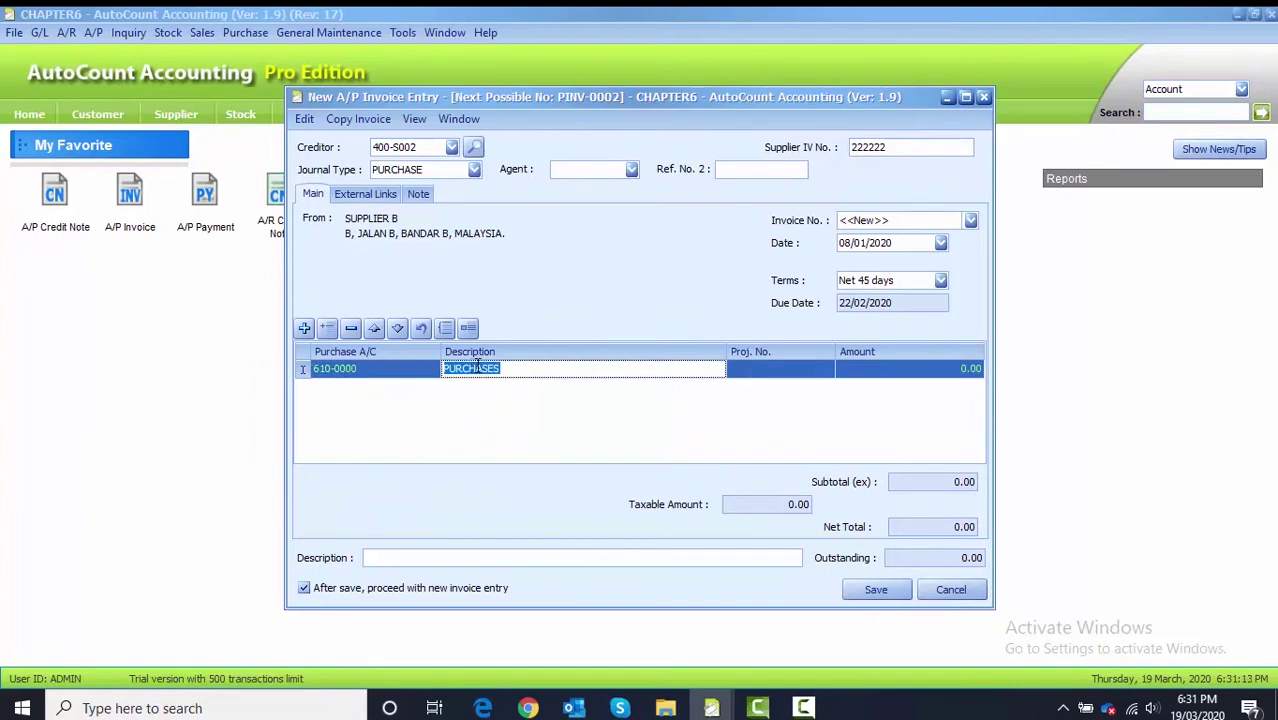
{"action": "left_click", "coordinate": [780, 370]}
{"action": "left_click", "coordinate": [826, 369]}
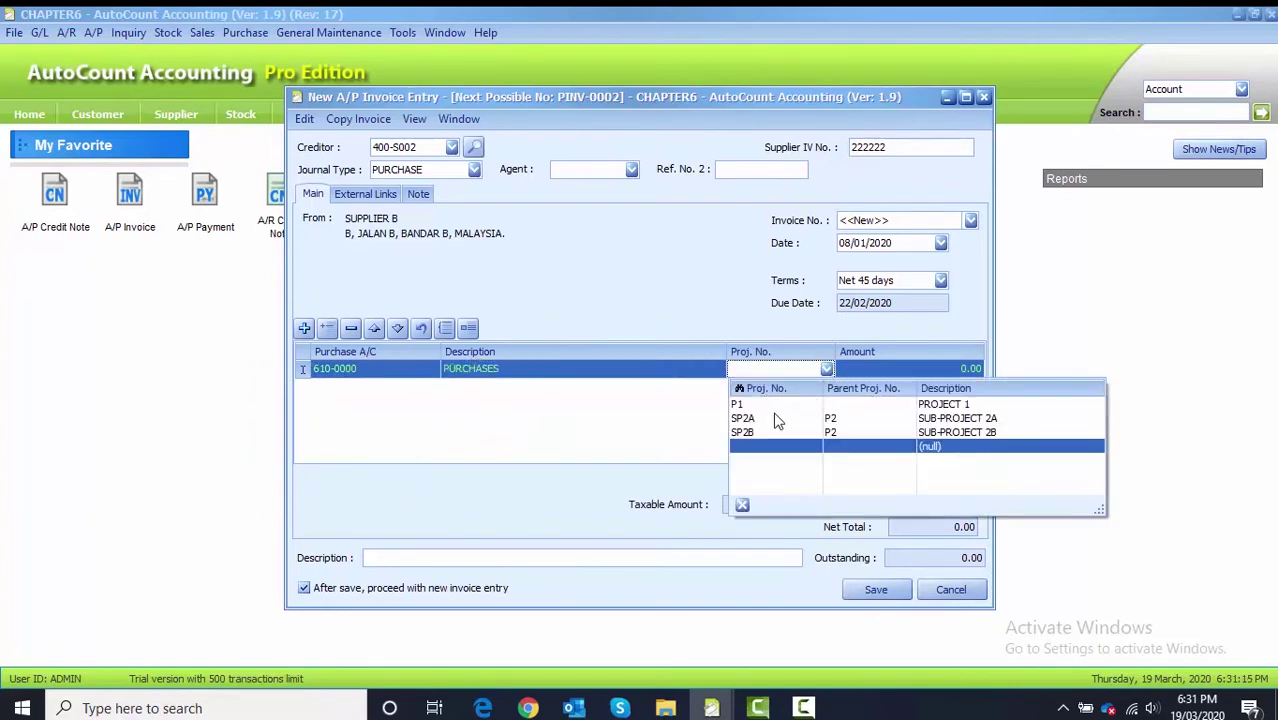
{"action": "left_click", "coordinate": [774, 419]}
Set the SP2A purchase line's amount to 3000 and save the SUPPLIER B invoice
{"action": "left_click", "coordinate": [866, 368]}
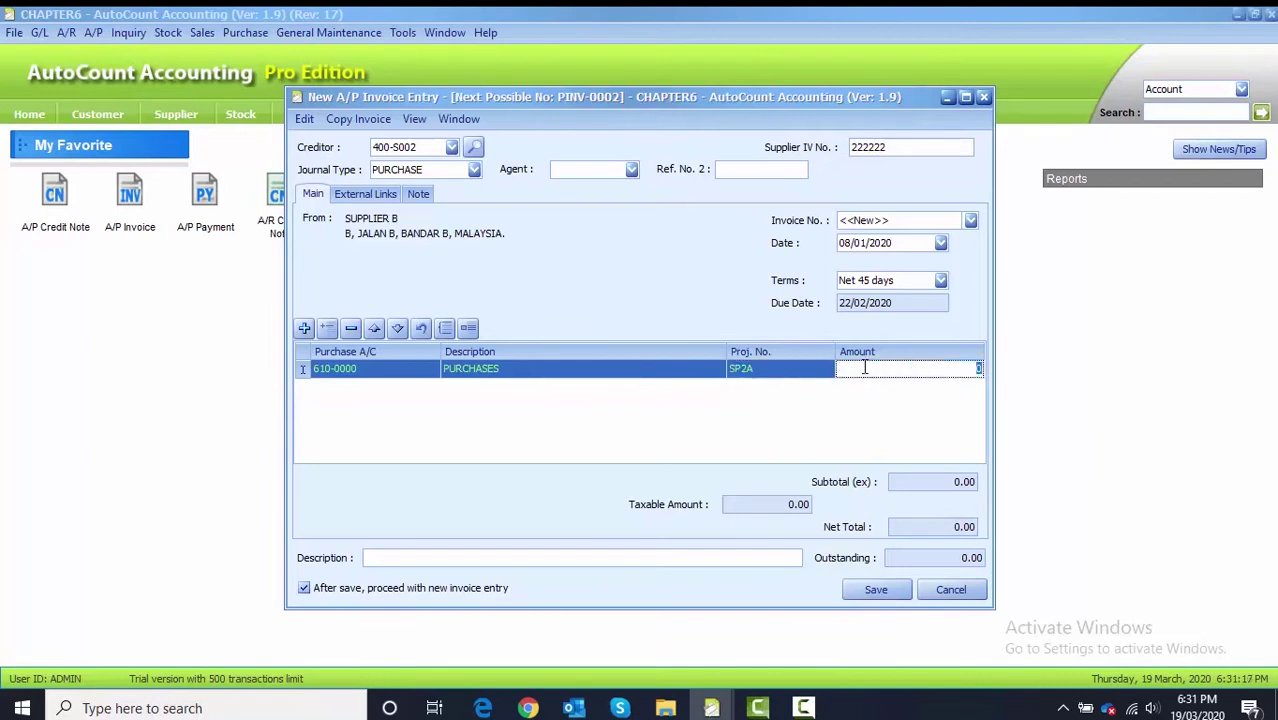
{"action": "type", "text": "3000"}
{"action": "left_click", "coordinate": [790, 407]}
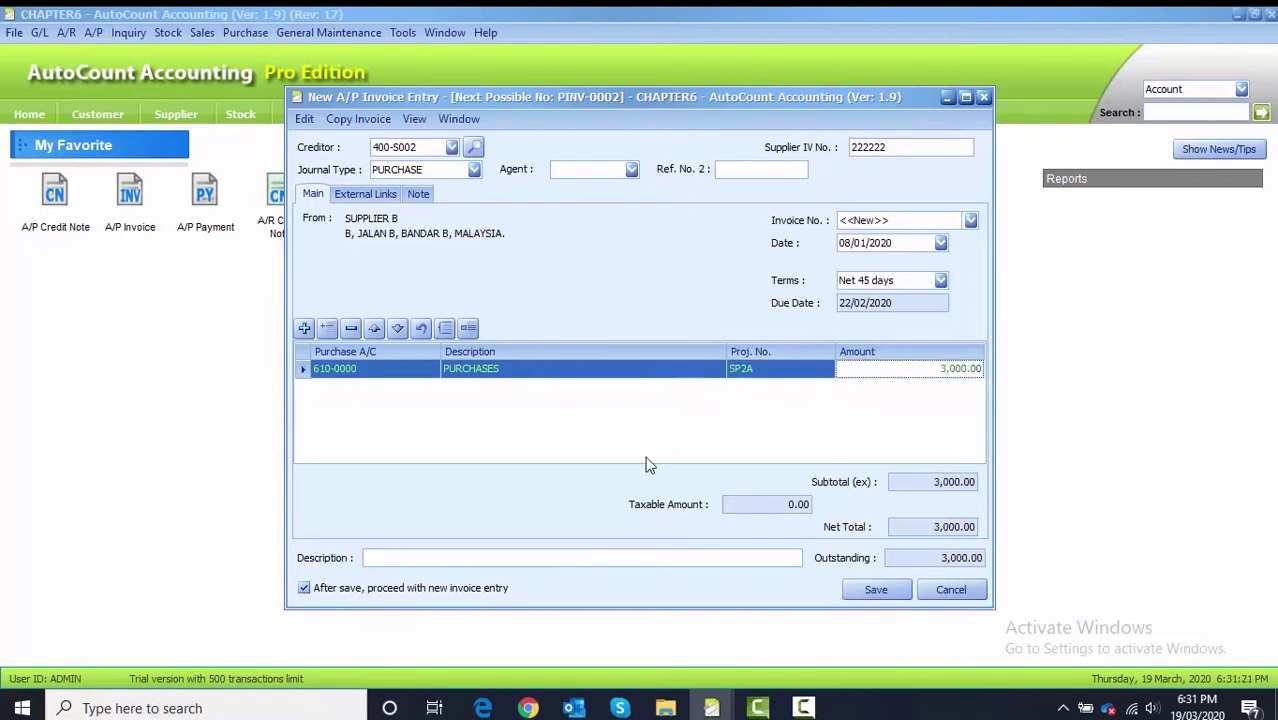
{"action": "left_click", "coordinate": [876, 590]}
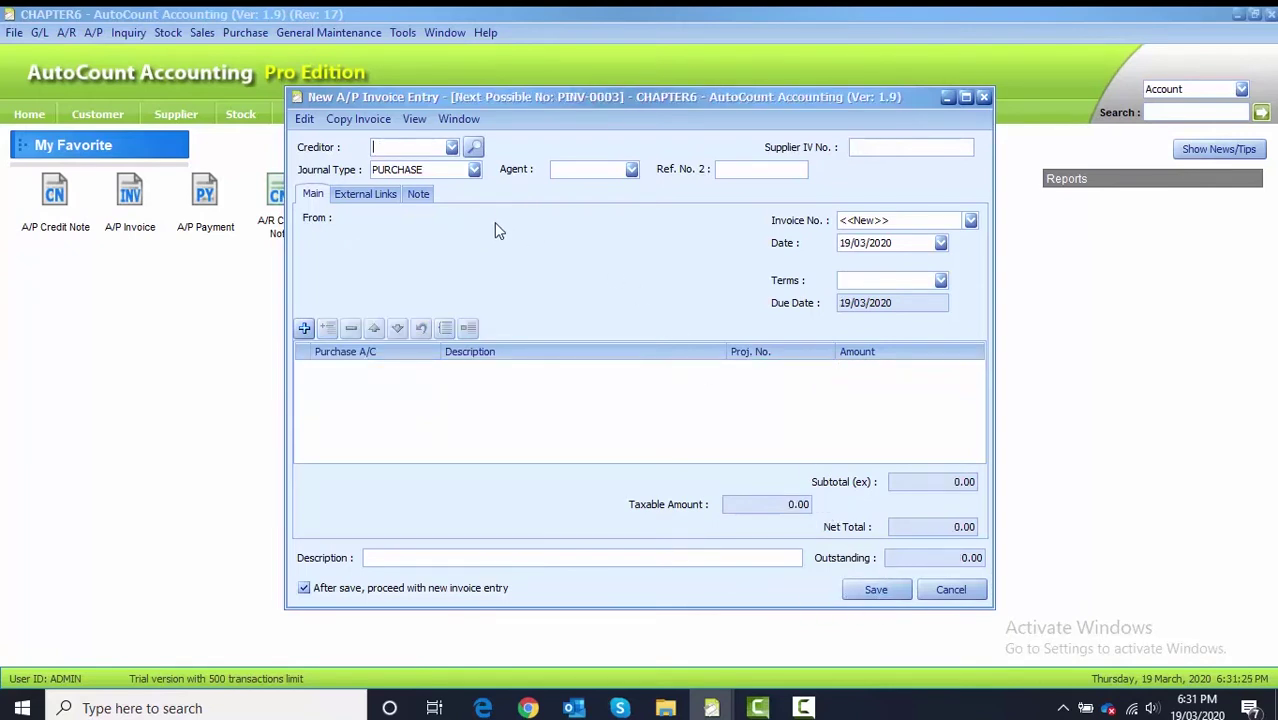
Fill in the new A/P invoice for creditor SUPPLIER C with supplier invoice number 333333, dated 08/01/2020
{"action": "left_click", "coordinate": [452, 147]}
{"action": "left_click", "coordinate": [435, 212]}
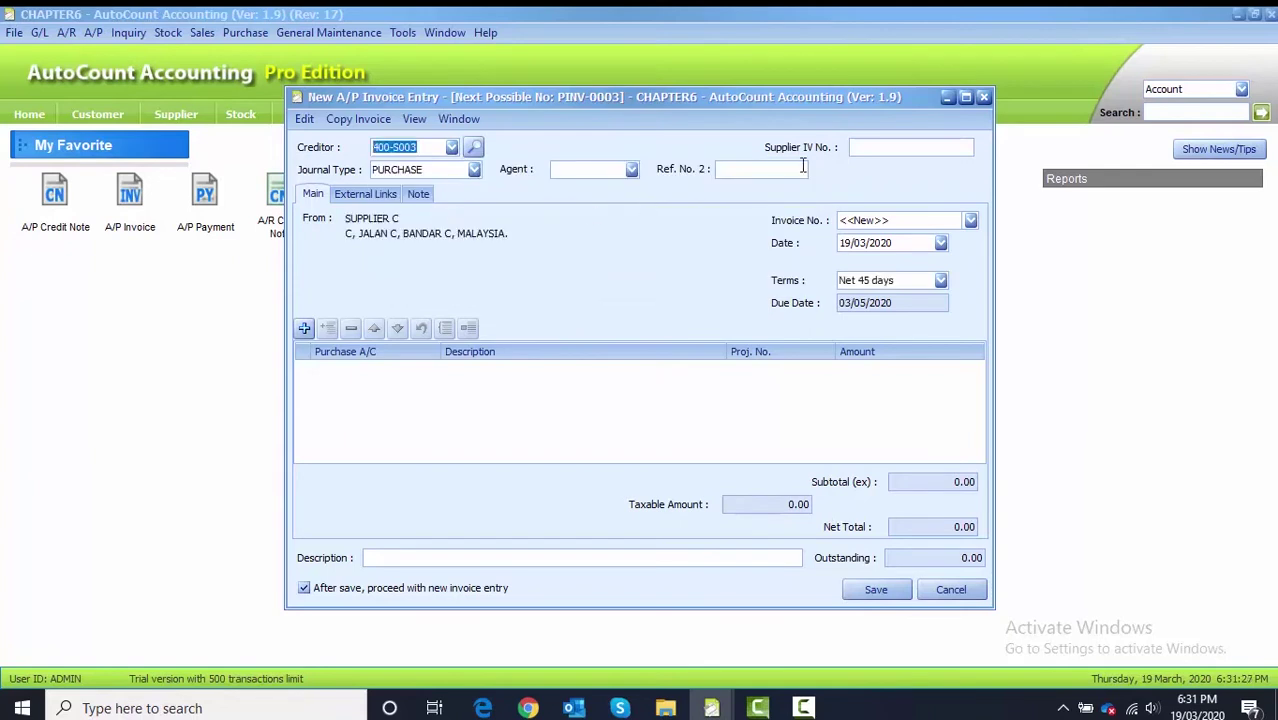
{"action": "left_click", "coordinate": [858, 148]}
{"action": "type", "text": "333333"}
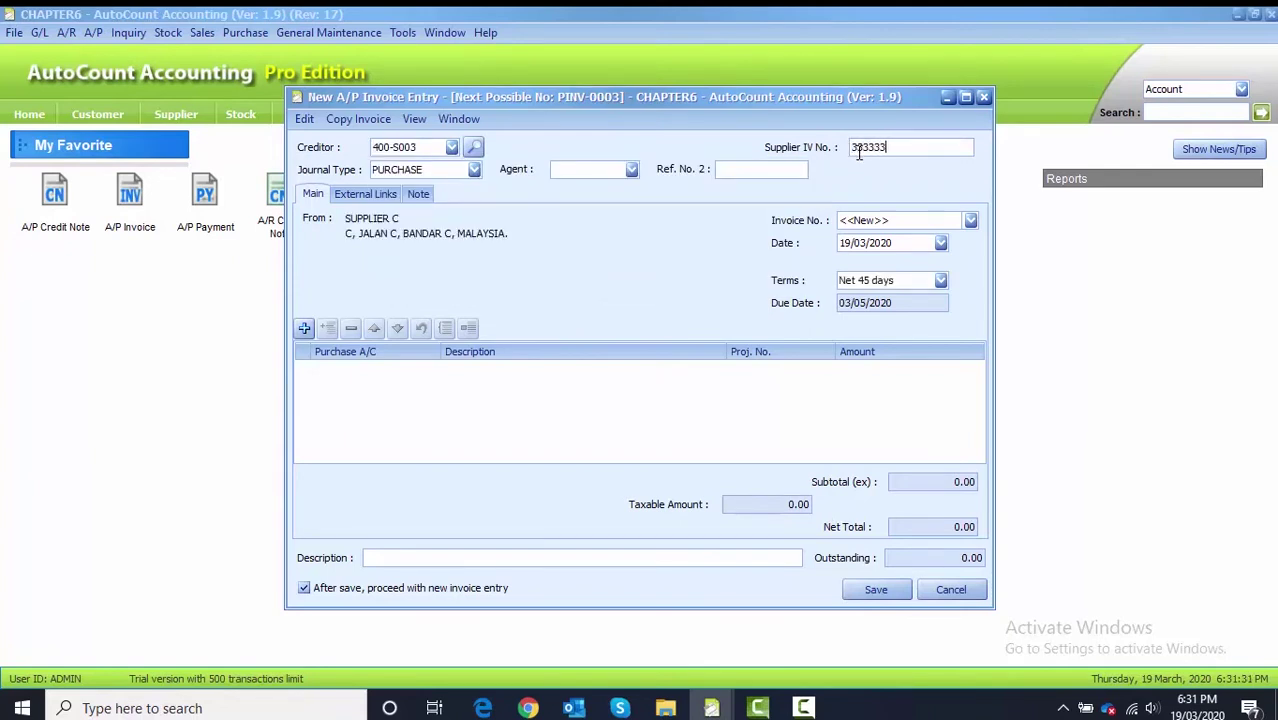
{"action": "left_click", "coordinate": [845, 244]}
{"action": "type", "text": "08"}
Add a detail line to the SUPPLIER C invoice using the PURCHASES account and assign it to project SP2B
{"action": "left_click", "coordinate": [304, 328]}
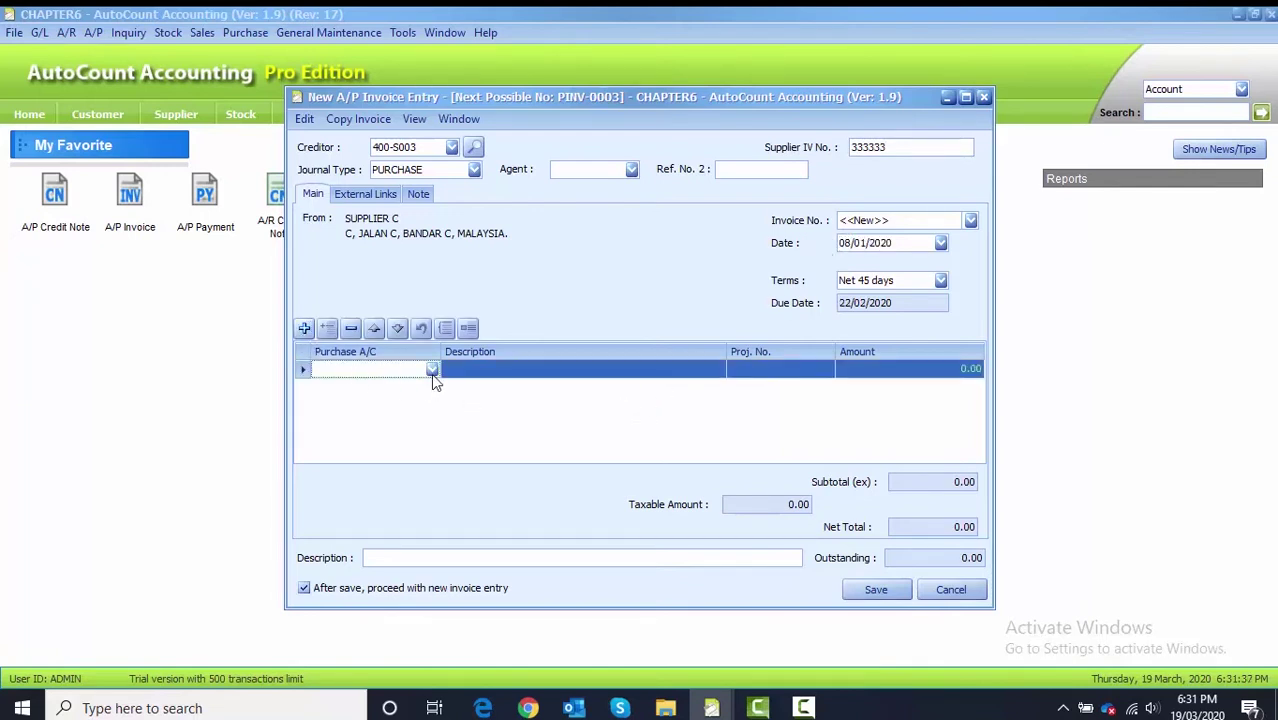
{"action": "left_click", "coordinate": [432, 374]}
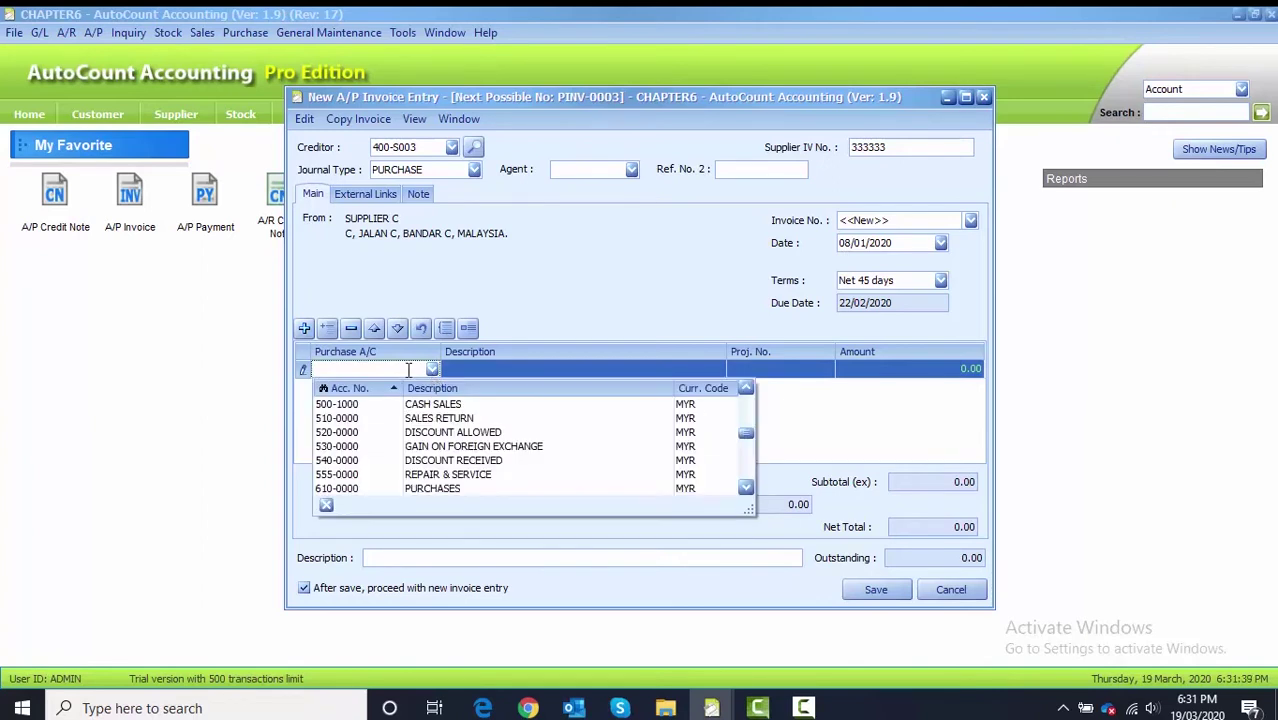
{"action": "left_click", "coordinate": [397, 488]}
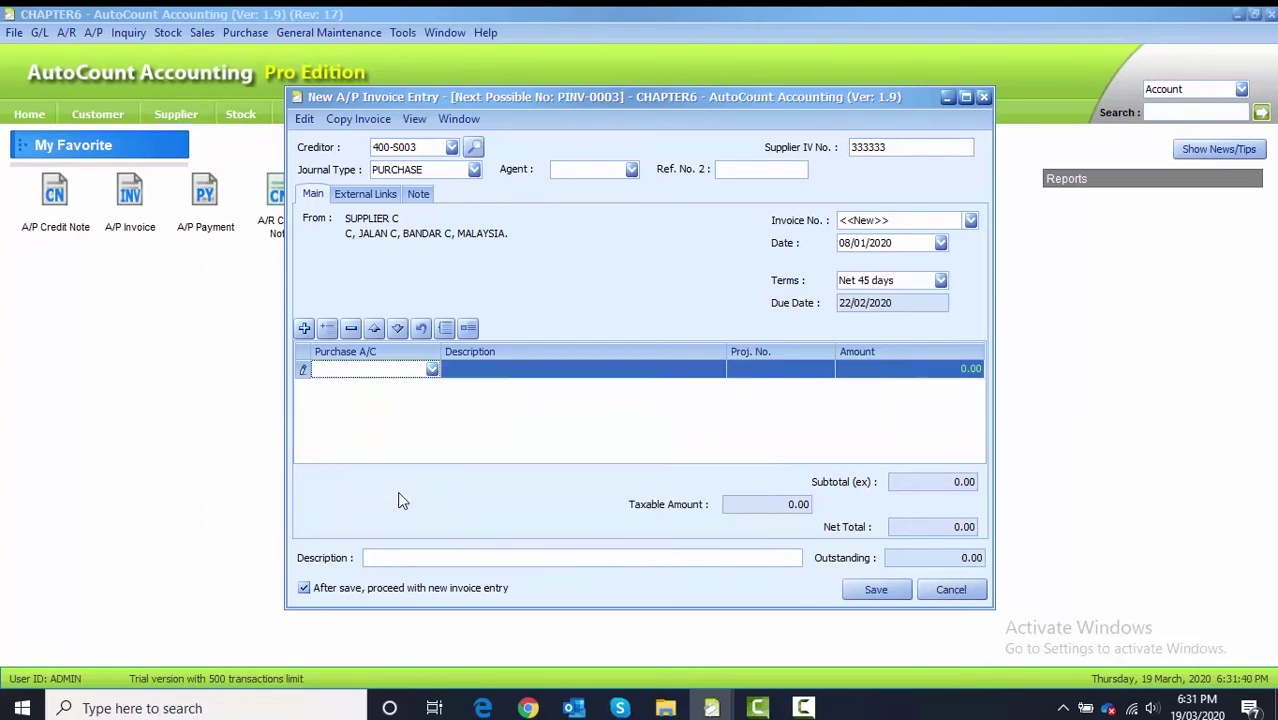
{"action": "left_click", "coordinate": [740, 372]}
{"action": "left_click", "coordinate": [826, 370]}
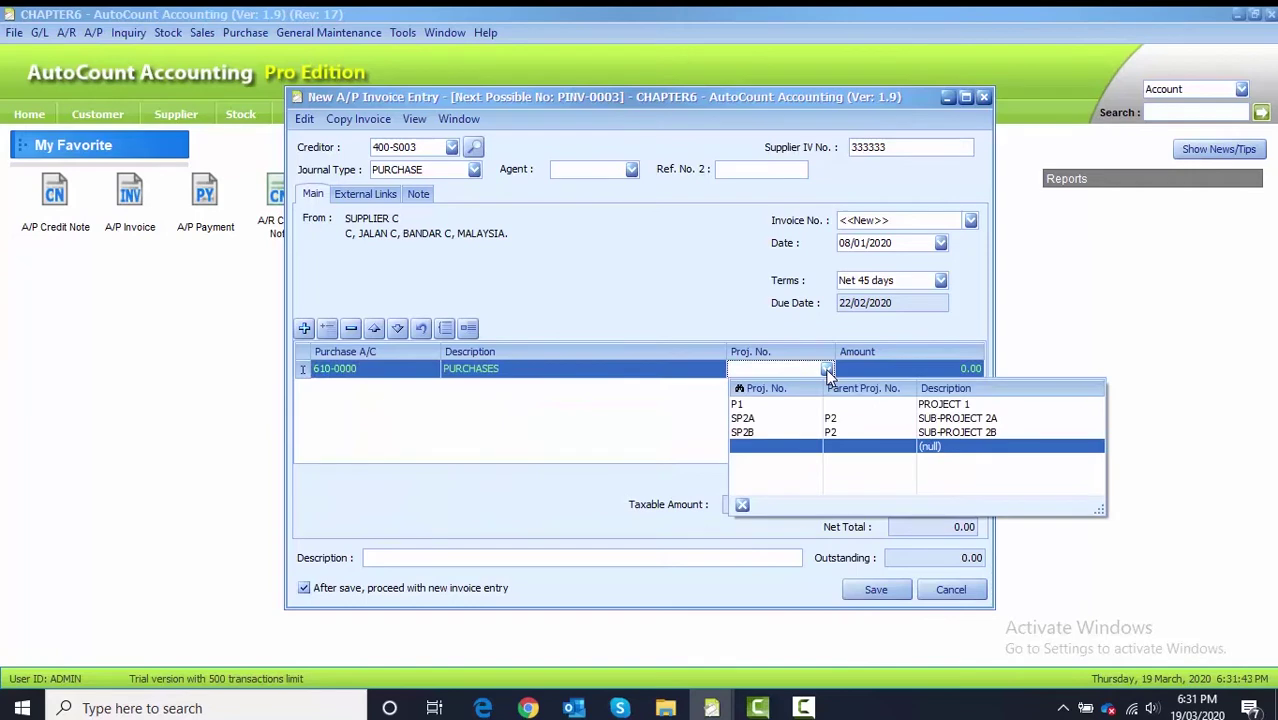
{"action": "left_click", "coordinate": [754, 431]}
Set the SP2B purchase line's amount to 4000 and save the SUPPLIER C invoice without proceeding to a new invoice entry
{"action": "left_click", "coordinate": [866, 372]}
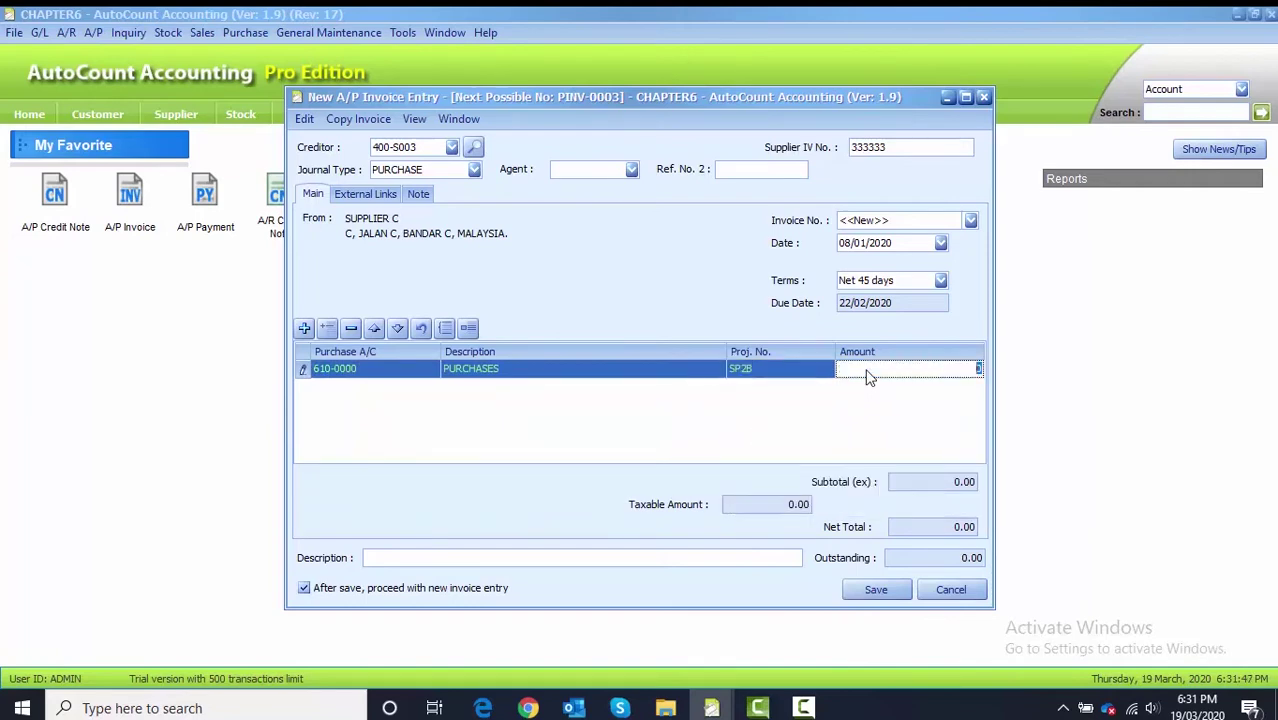
{"action": "type", "text": "4000"}
{"action": "left_click", "coordinate": [782, 413]}
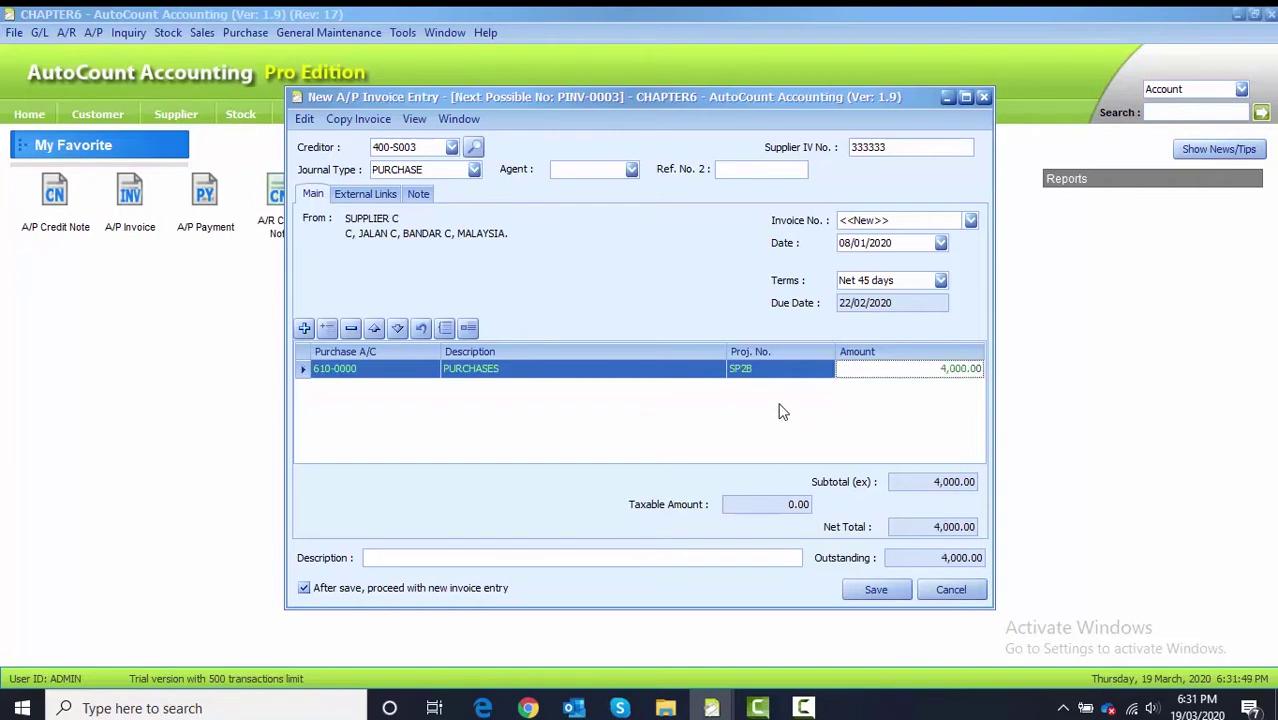
{"action": "left_click", "coordinate": [316, 591]}
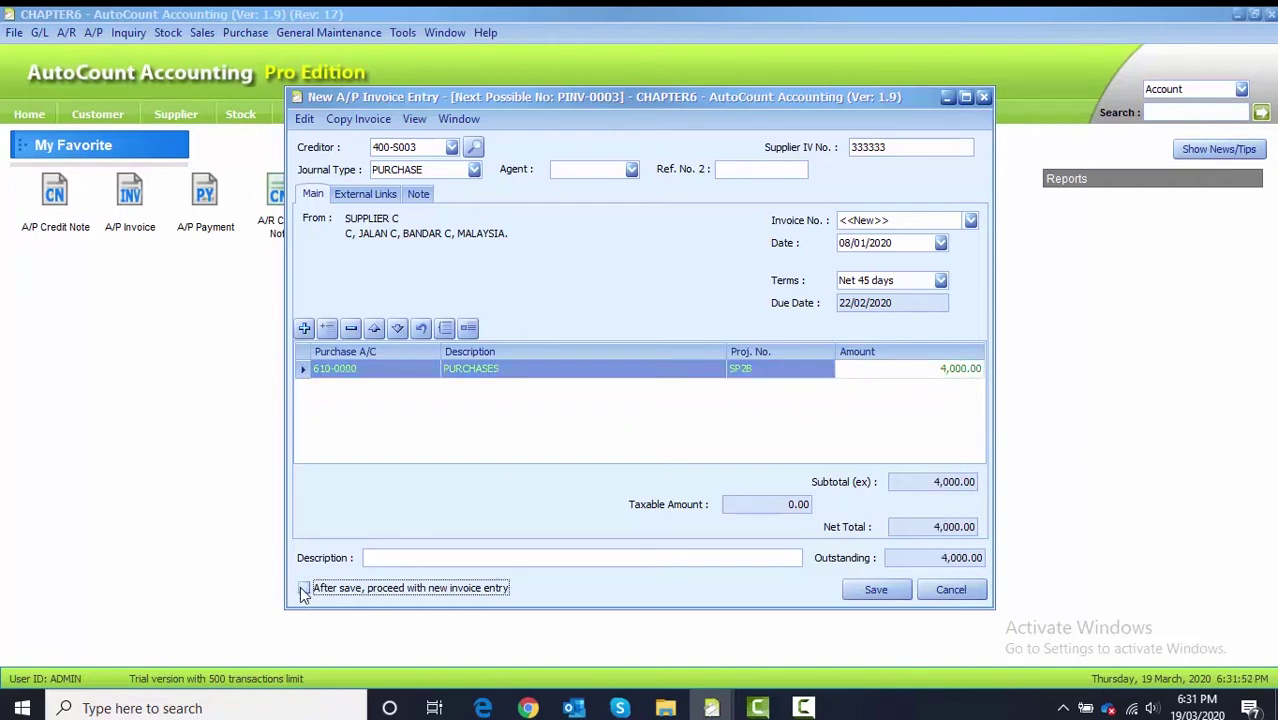
{"action": "left_click", "coordinate": [866, 590]}
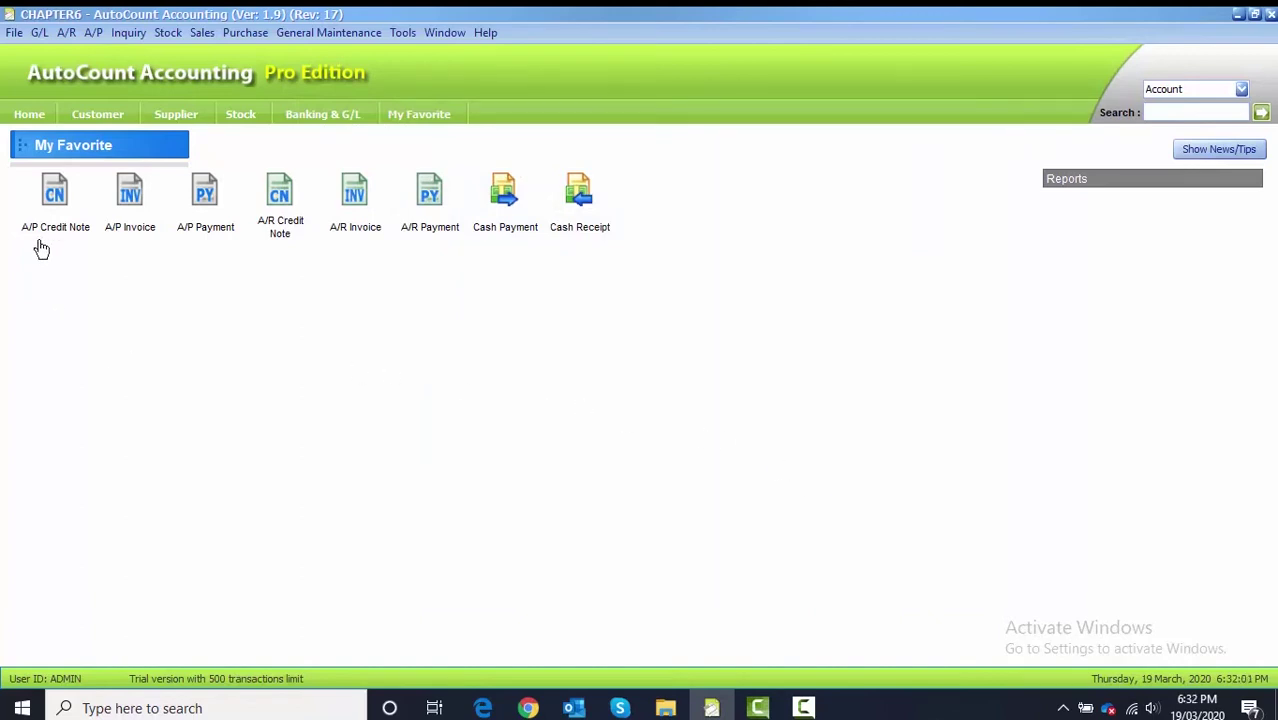
Start a new A/P credit note for creditor SUPPLIER A with CN type RETURN, dated 10/01/2020
{"action": "left_click", "coordinate": [45, 193]}
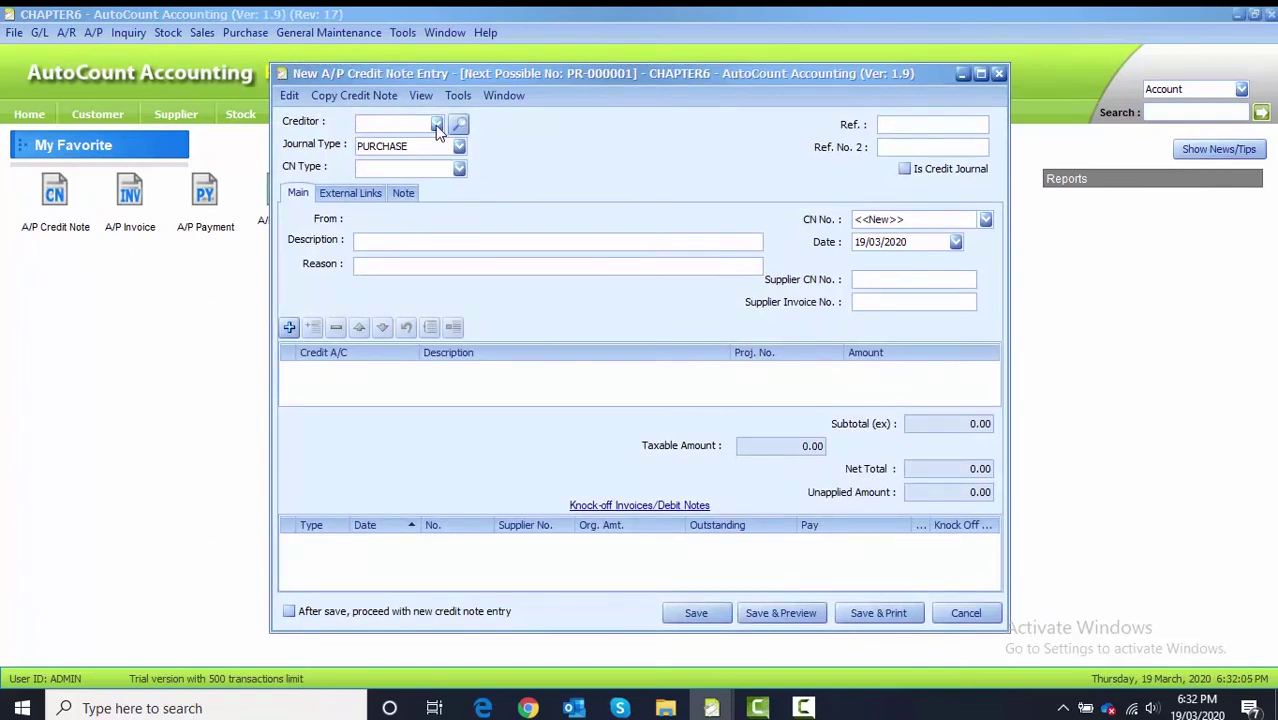
{"action": "left_click", "coordinate": [437, 126]}
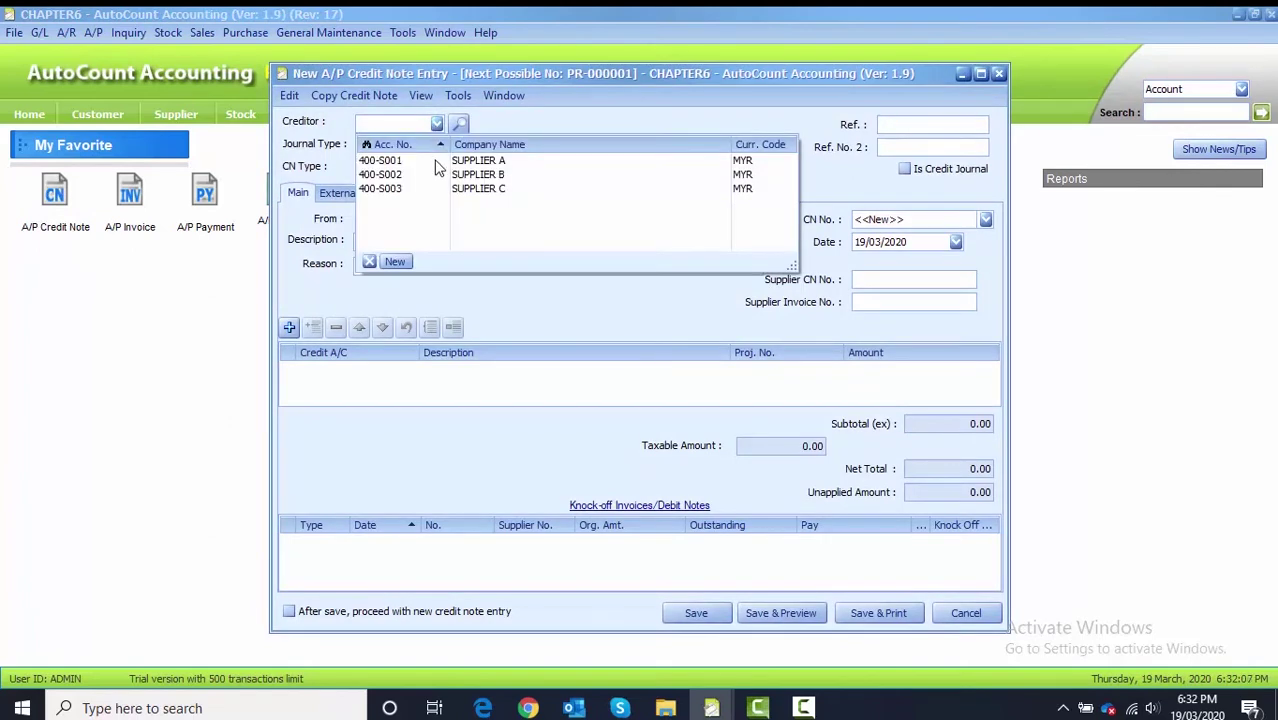
{"action": "left_click", "coordinate": [437, 166]}
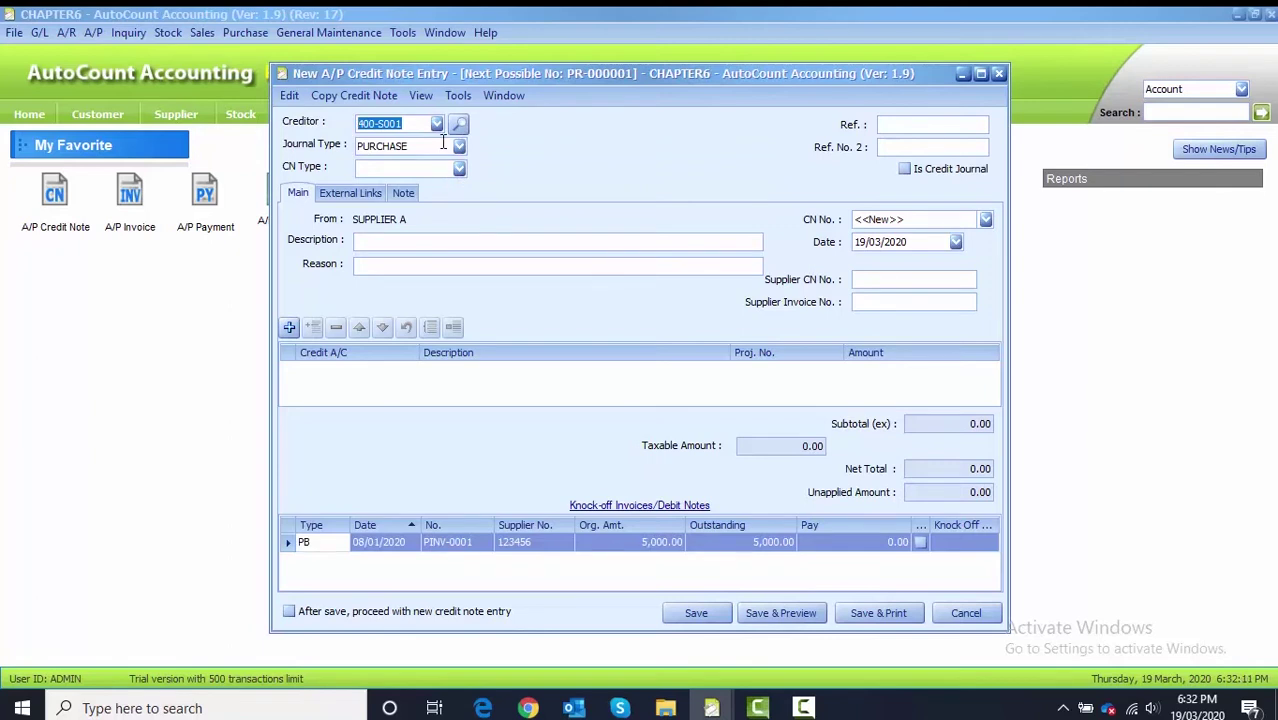
{"action": "left_click", "coordinate": [459, 168]}
{"action": "left_click", "coordinate": [424, 220]}
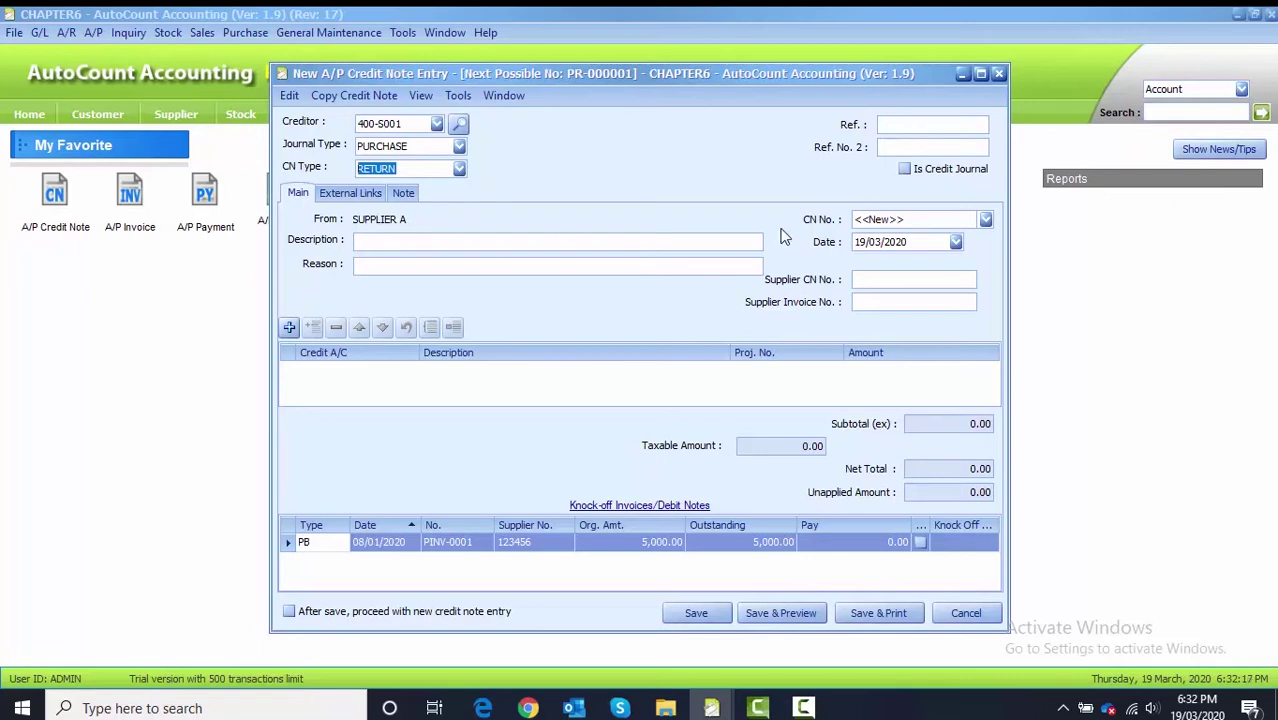
{"action": "left_click", "coordinate": [856, 241]}
{"action": "type", "text": "10/01"}
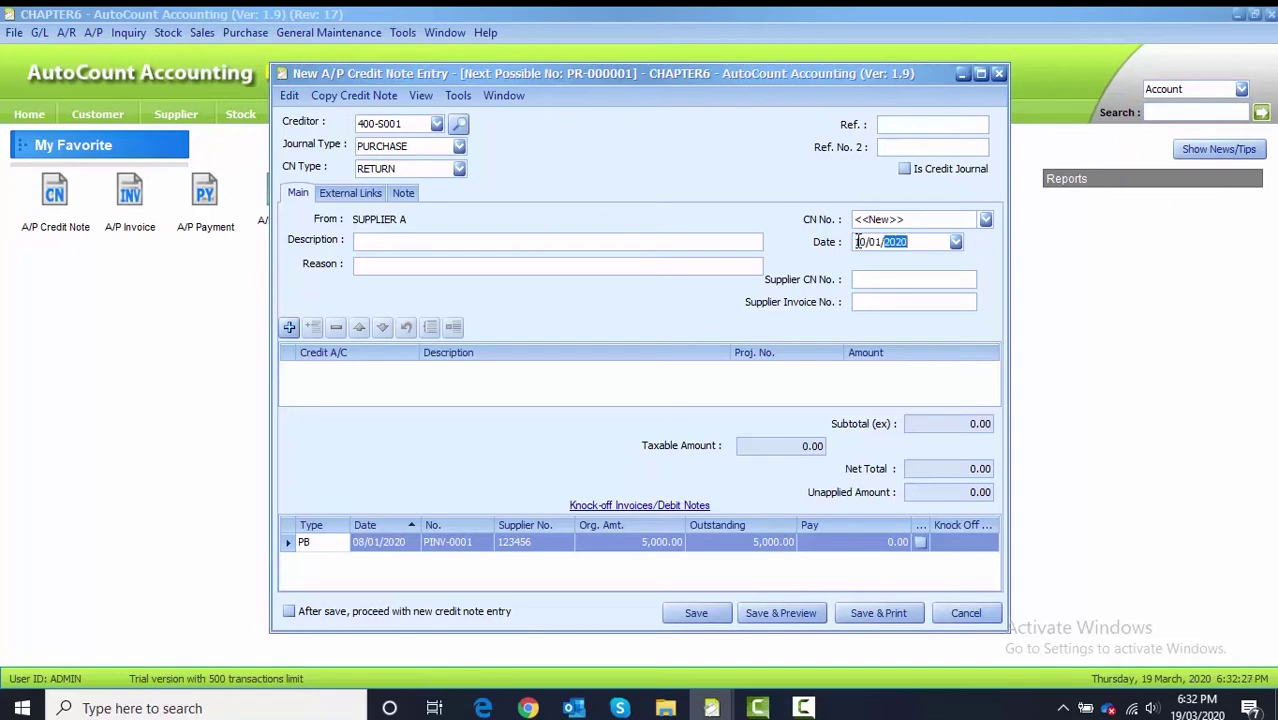
Enter supplier CN number 121212 and supplier invoice number 123456 on the credit note
{"action": "left_click", "coordinate": [889, 280]}
{"action": "type", "text": "121212"}
{"action": "left_click", "coordinate": [884, 302]}
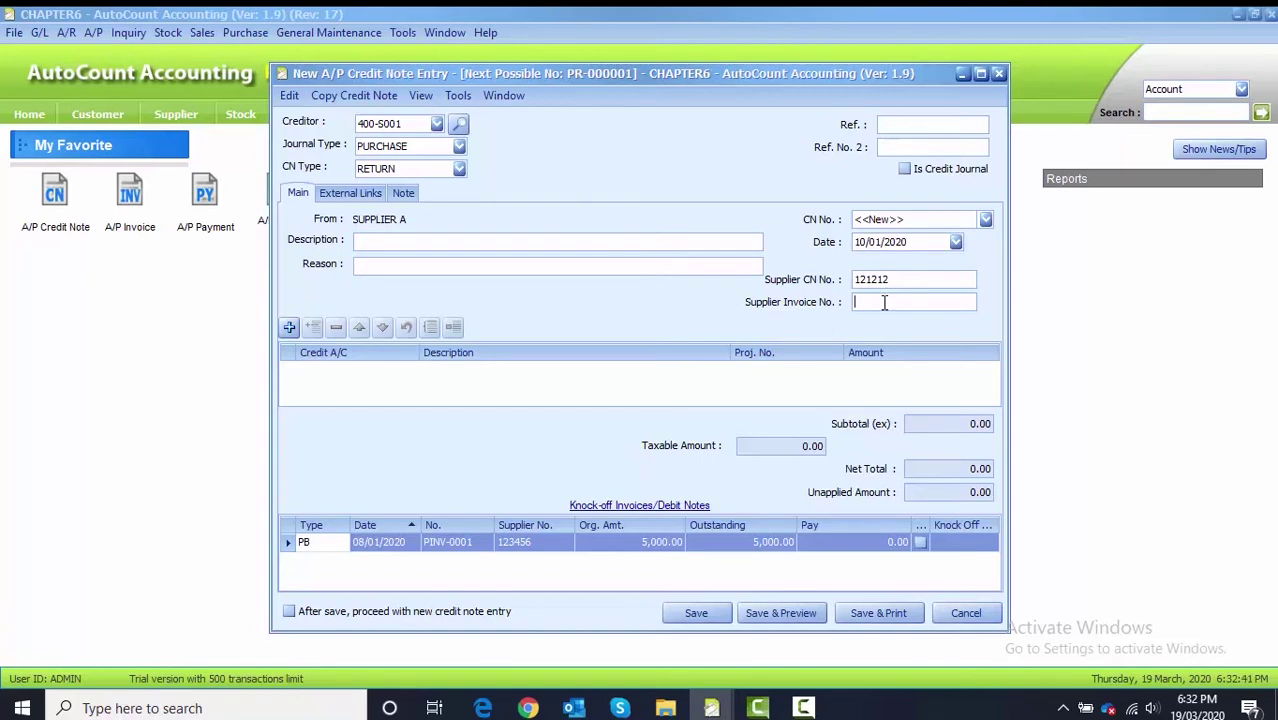
{"action": "type", "text": "123456"}
Add a detail line to the credit note using the PURCHASES RETURN account and assign it to project P1
{"action": "left_click", "coordinate": [289, 329]}
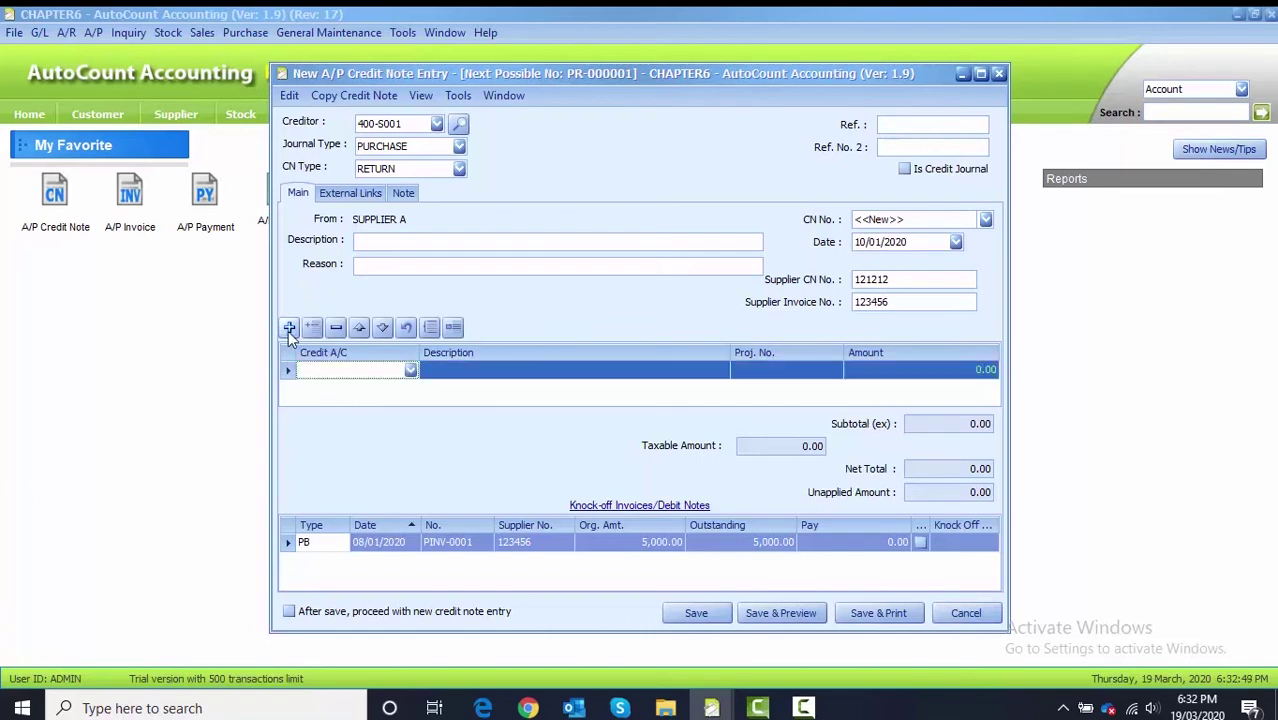
{"action": "left_click", "coordinate": [351, 376]}
{"action": "type", "text": "612-0000"}
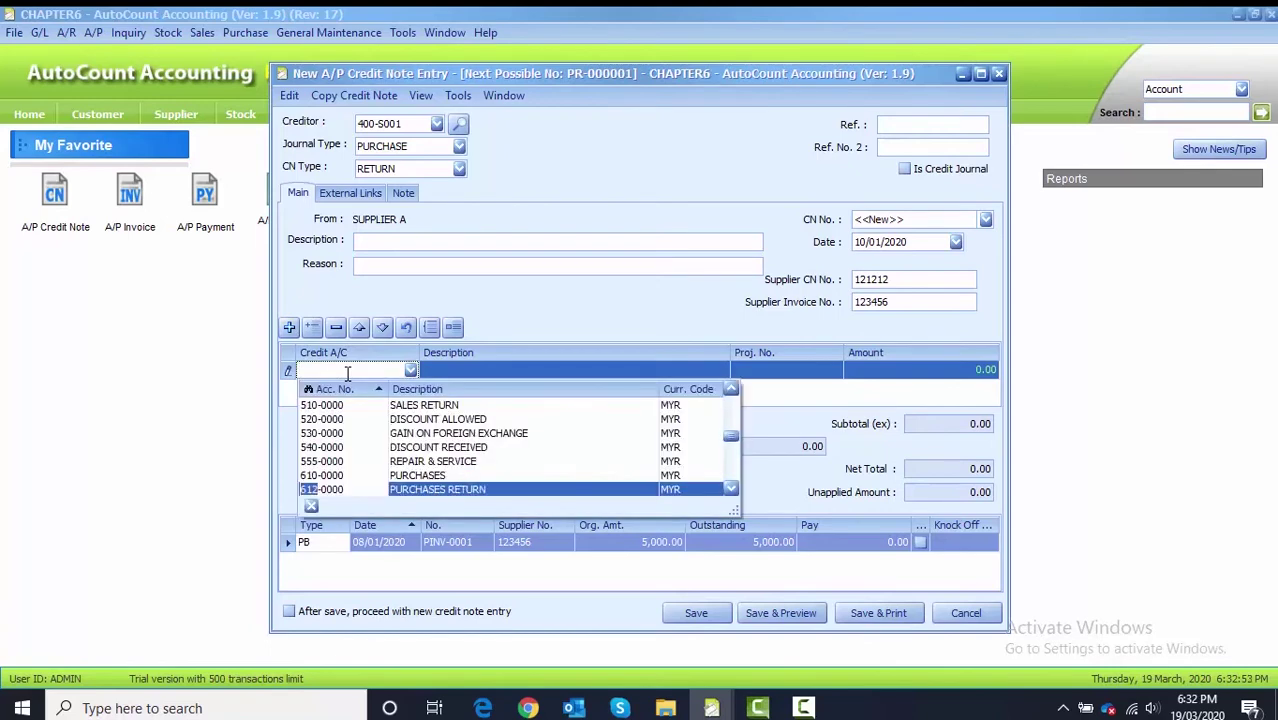
{"action": "left_click", "coordinate": [432, 489]}
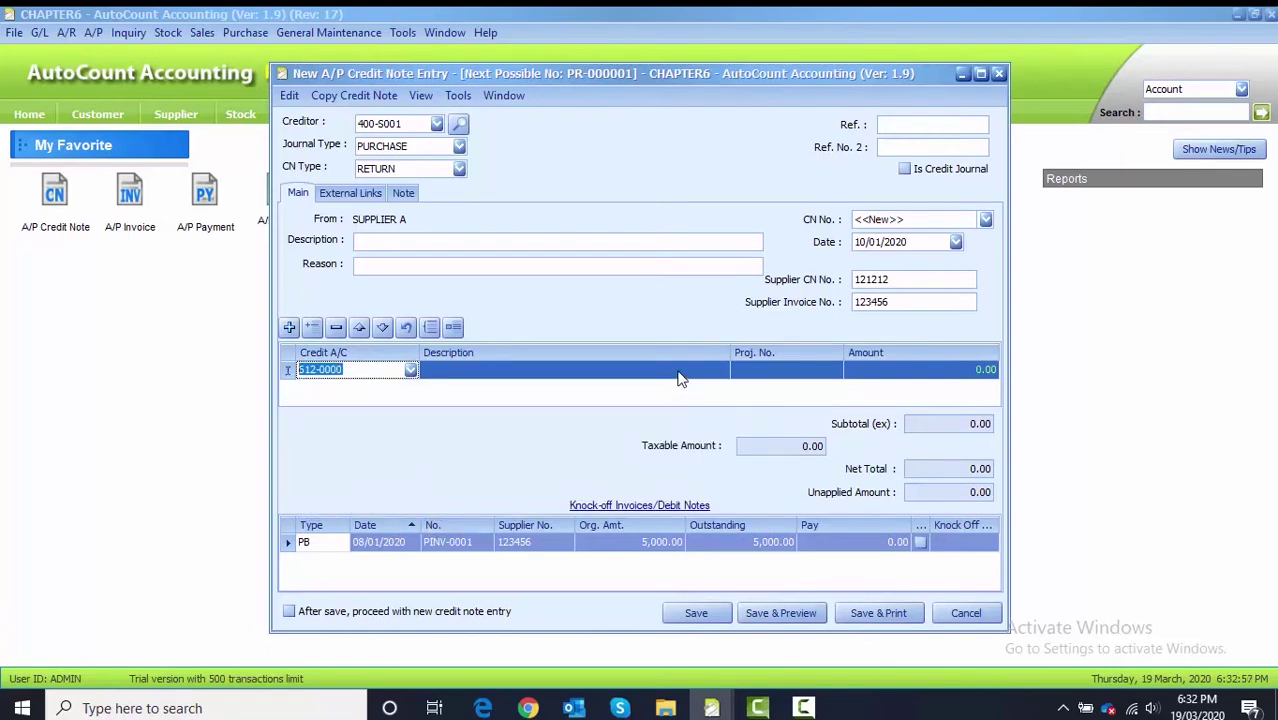
{"action": "left_click", "coordinate": [674, 376]}
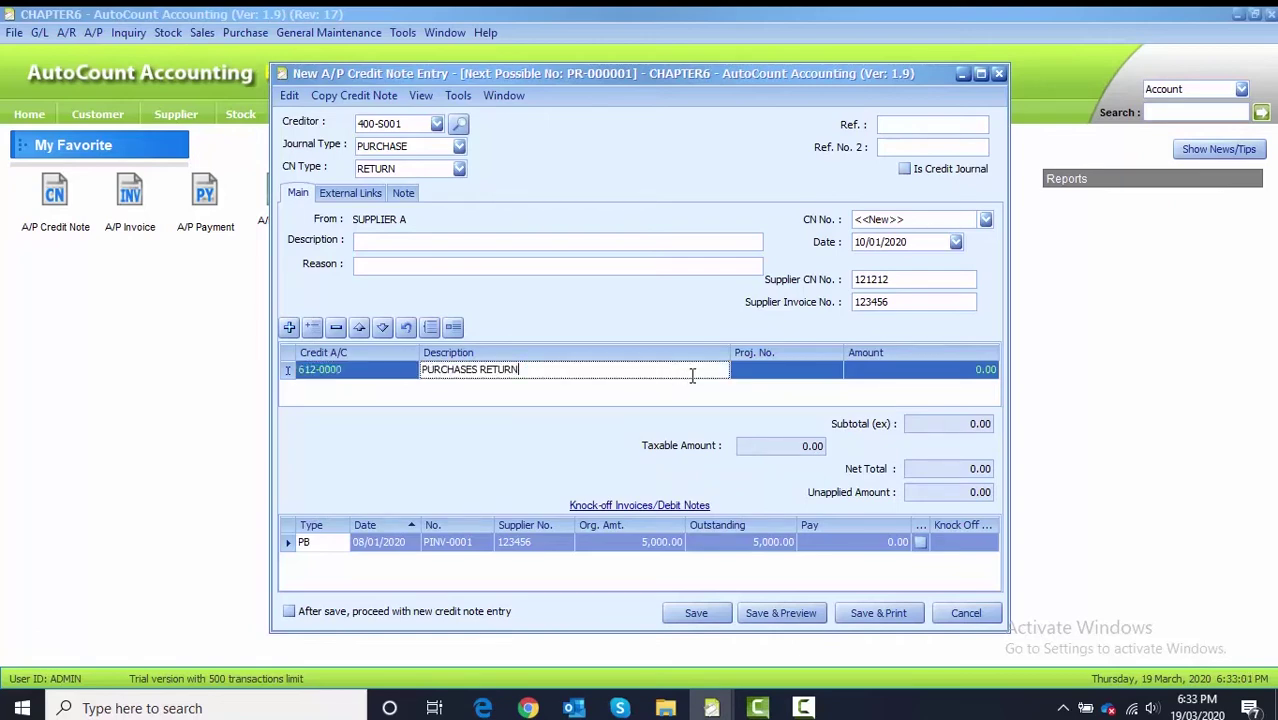
{"action": "left_click", "coordinate": [785, 378]}
{"action": "left_click", "coordinate": [835, 371]}
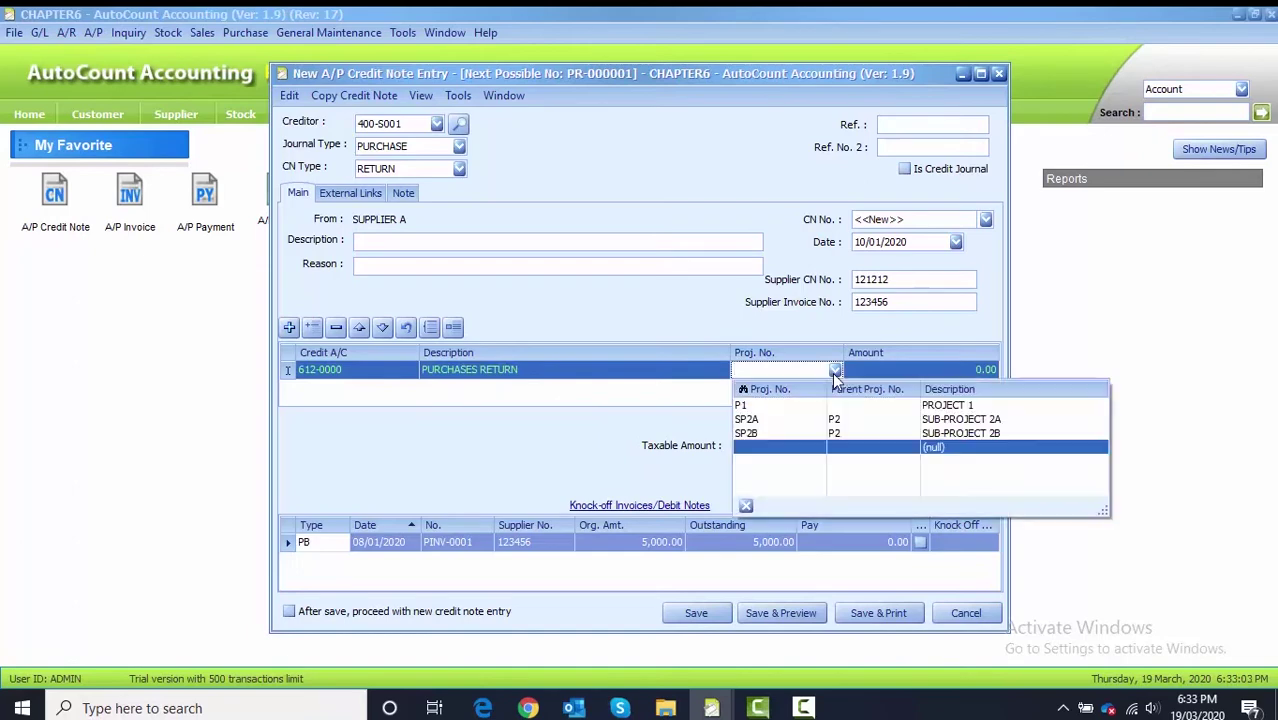
{"action": "left_click", "coordinate": [775, 404]}
Set the purchases return line's amount to 200 and enter GOODS RETURNED as the credit note's description
{"action": "left_click", "coordinate": [903, 376]}
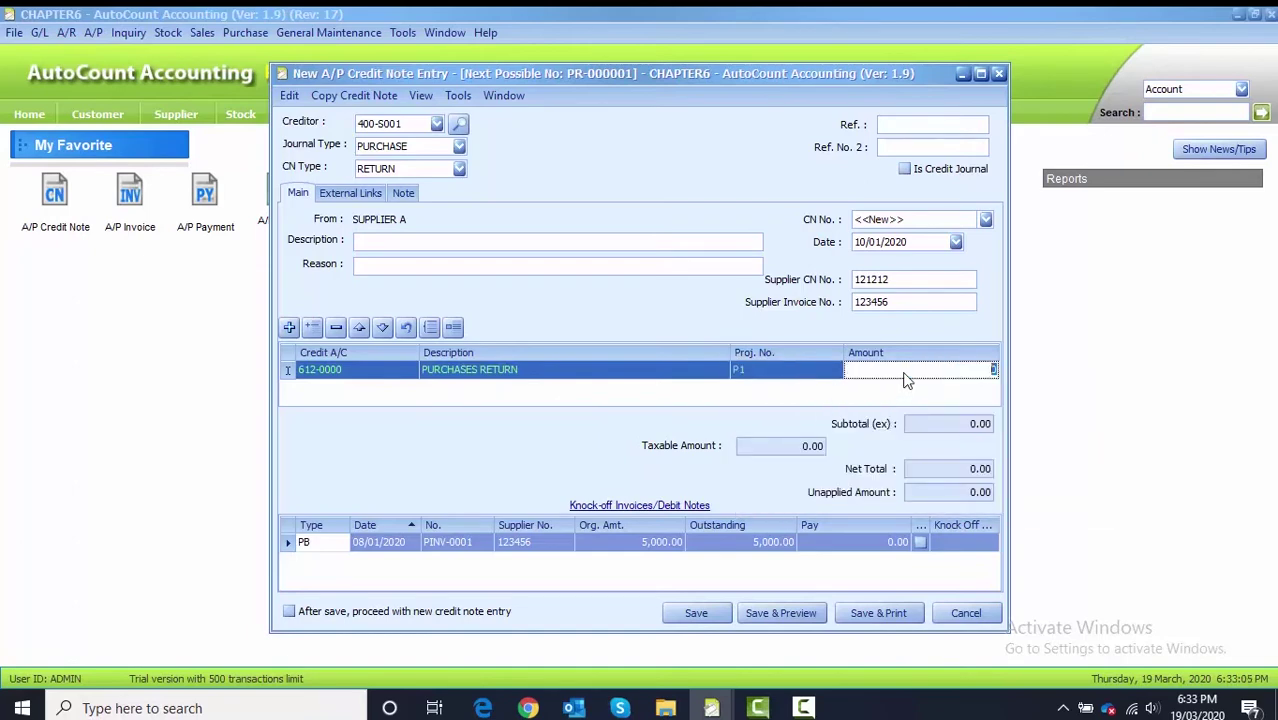
{"action": "type", "text": "200"}
{"action": "left_click", "coordinate": [377, 240]}
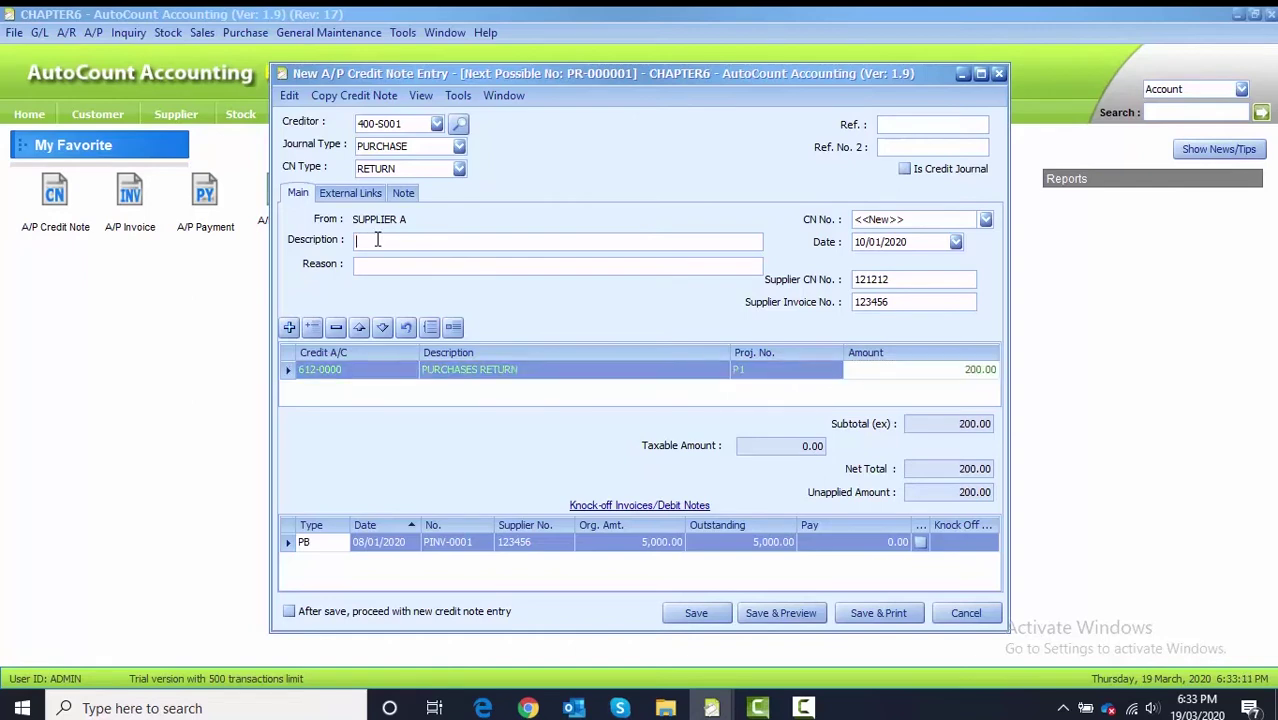
{"action": "type", "text": "GOODS RETURNED"}
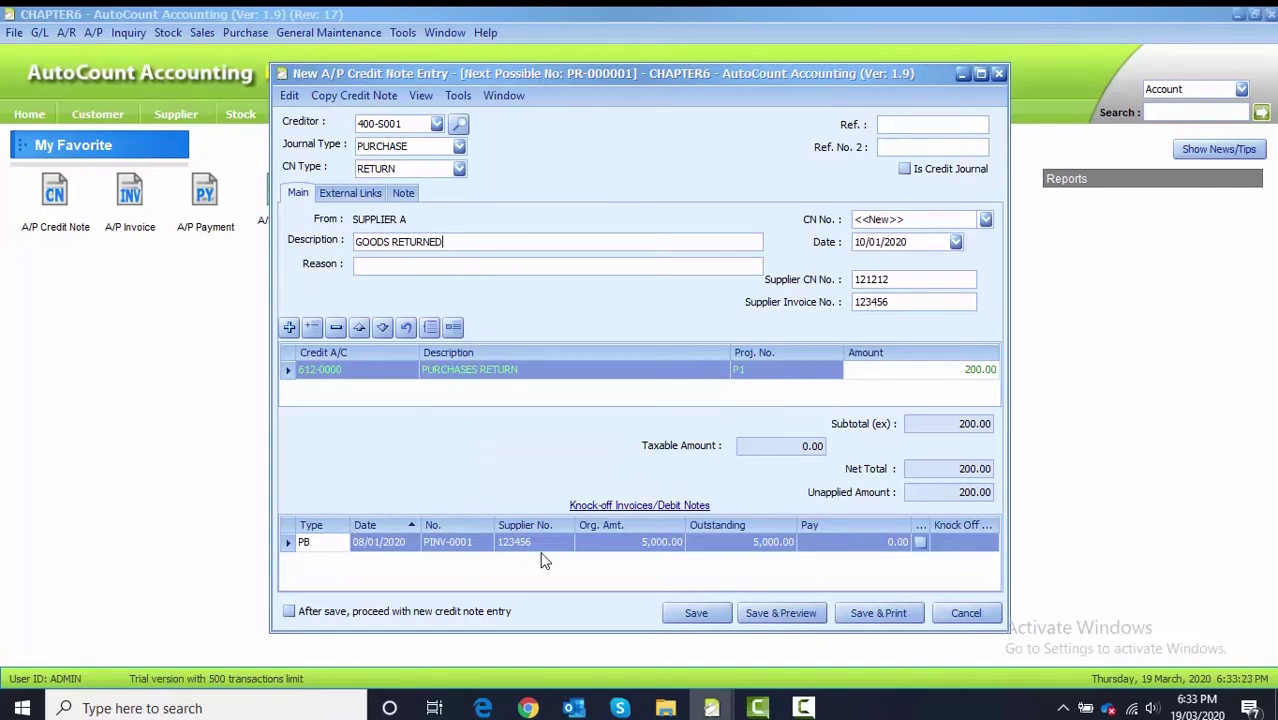
Knock off the credit note against invoice PINV-0001 and save it
{"action": "left_click", "coordinate": [921, 541]}
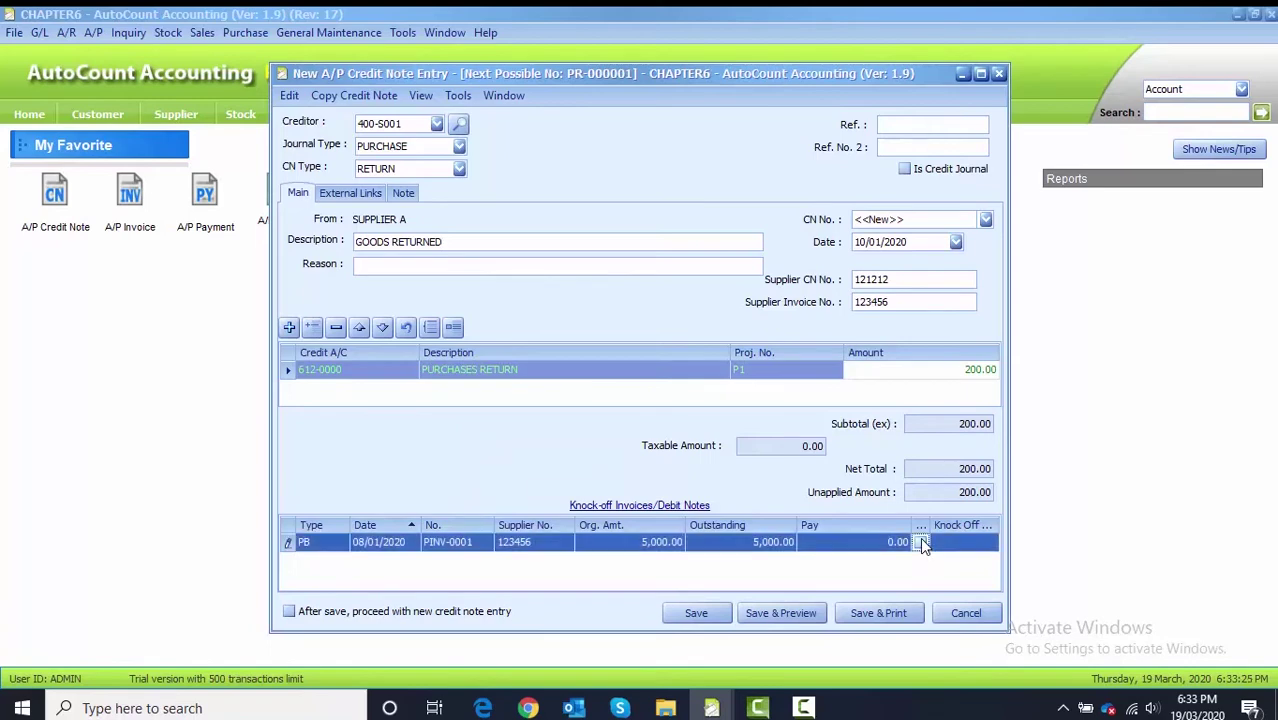
{"action": "left_click", "coordinate": [921, 541]}
{"action": "left_click", "coordinate": [697, 614]}
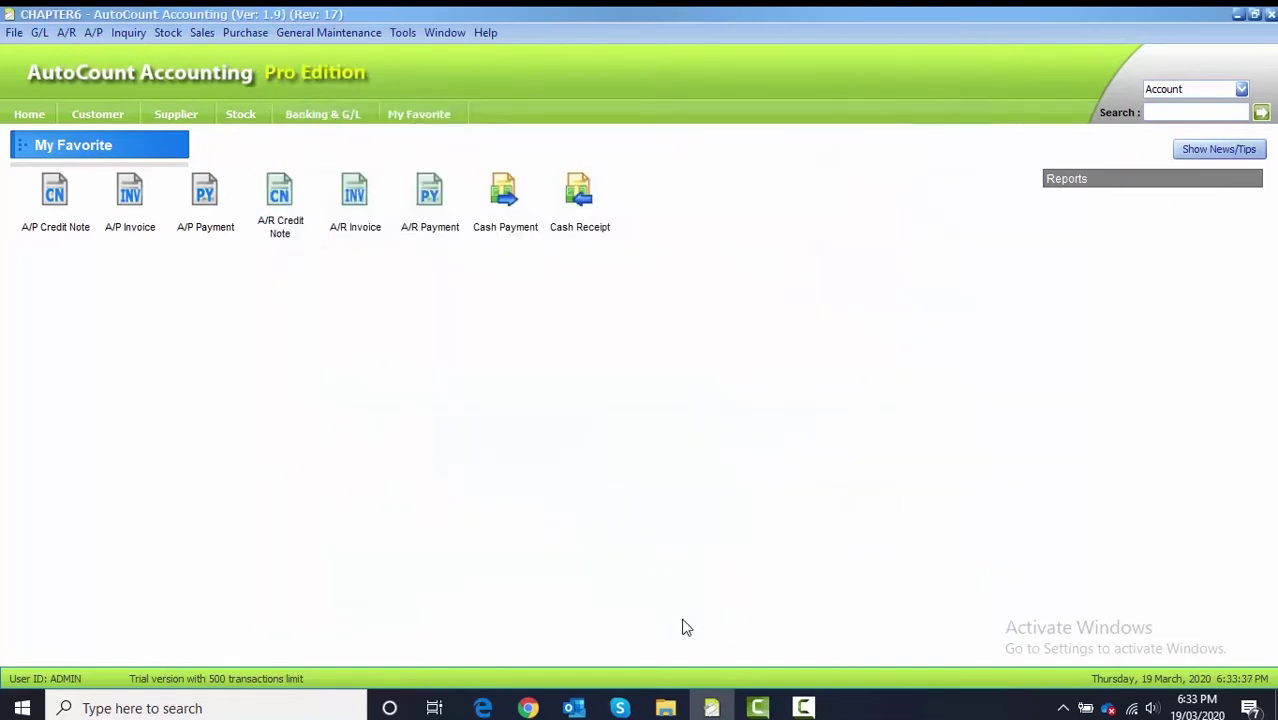
Start a new A/P payment for creditor 400-S002 (SUPPLIER B) and assign it to project SP2A
{"action": "left_click", "coordinate": [205, 194]}
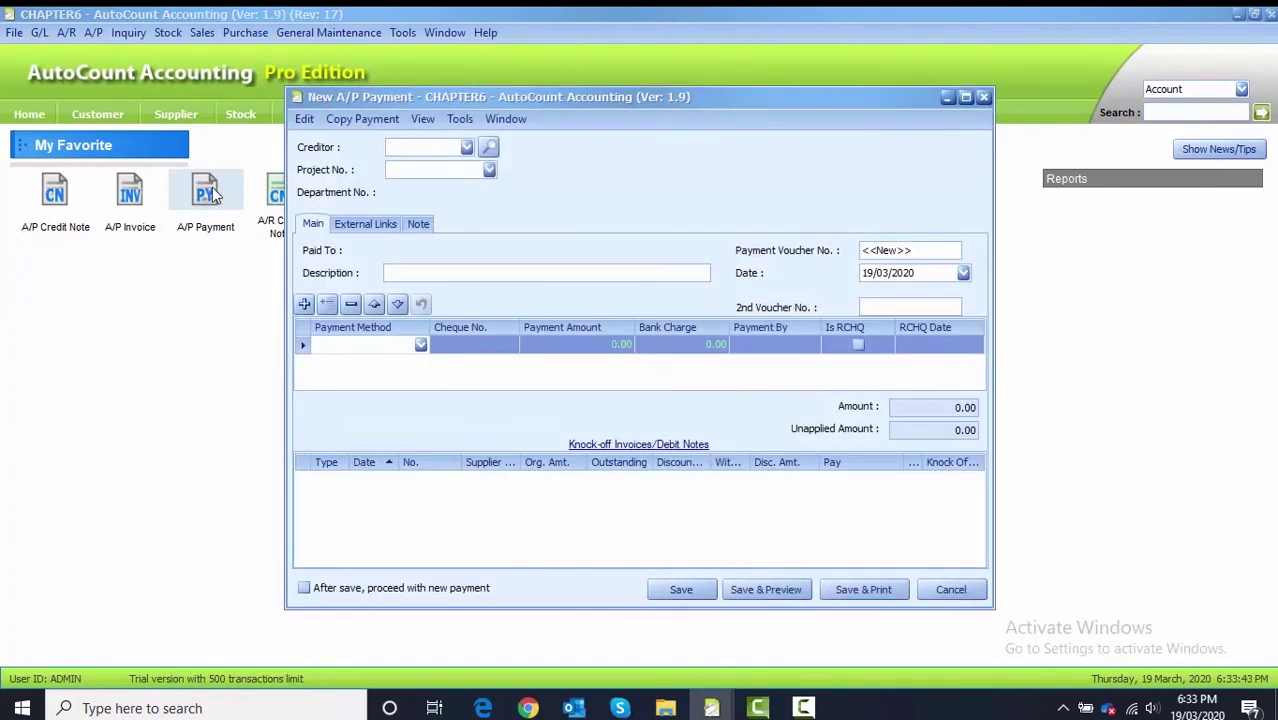
{"action": "left_click", "coordinate": [466, 148]}
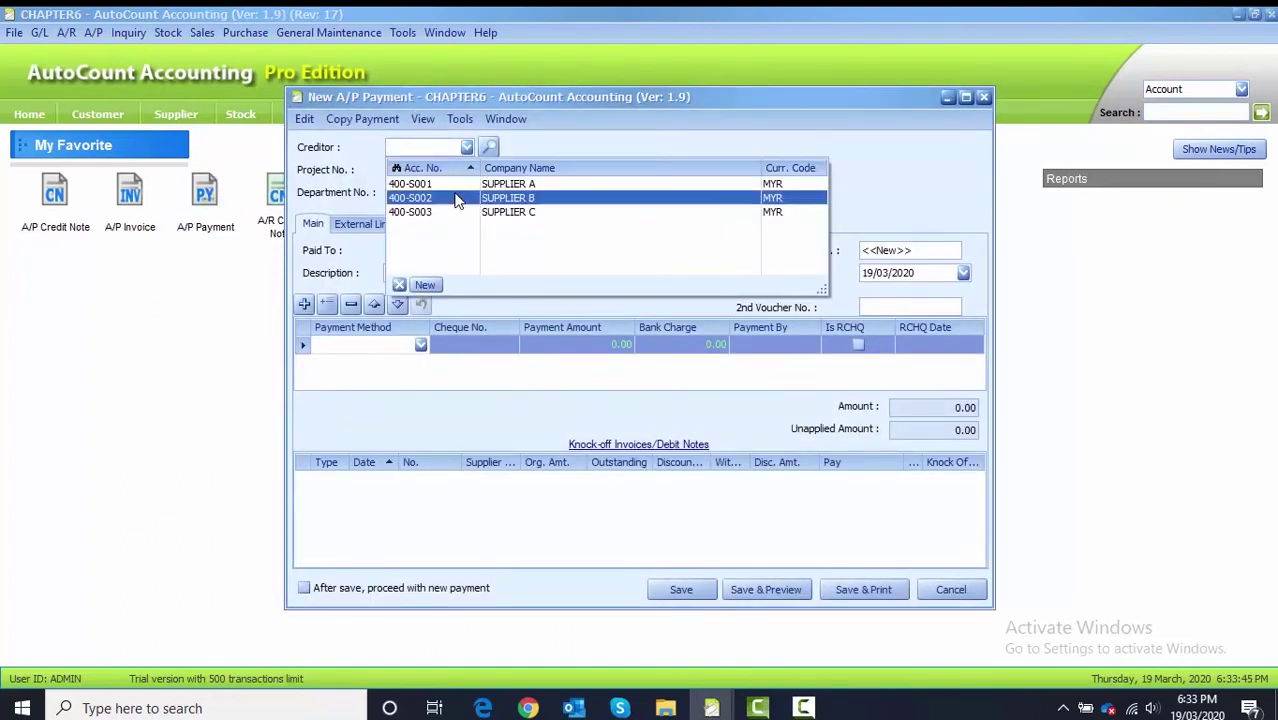
{"action": "left_click", "coordinate": [455, 198]}
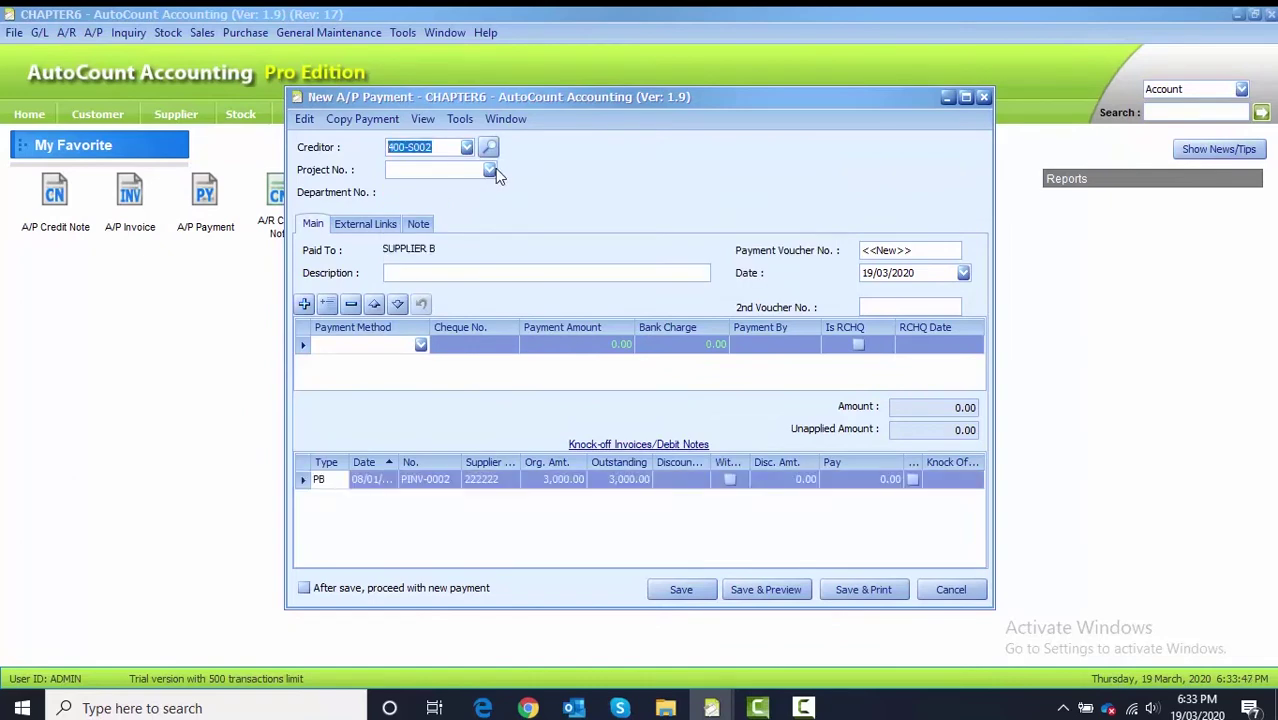
{"action": "left_click", "coordinate": [489, 170]}
{"action": "left_click", "coordinate": [442, 214]}
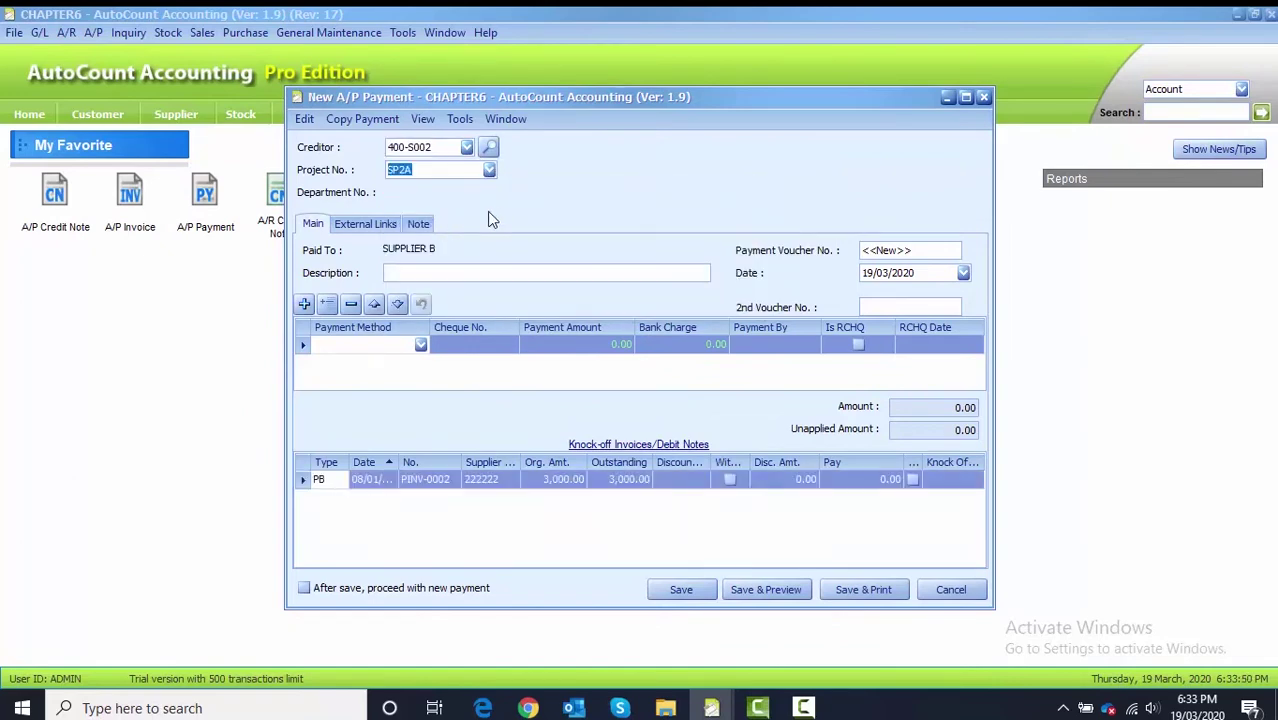
Enter PAYMENT ON ACCOUNT as the payment's description and date it 10/01/2020
{"action": "left_click", "coordinate": [431, 274]}
{"action": "type", "text": "PAYMENT ON ACCOUNT"}
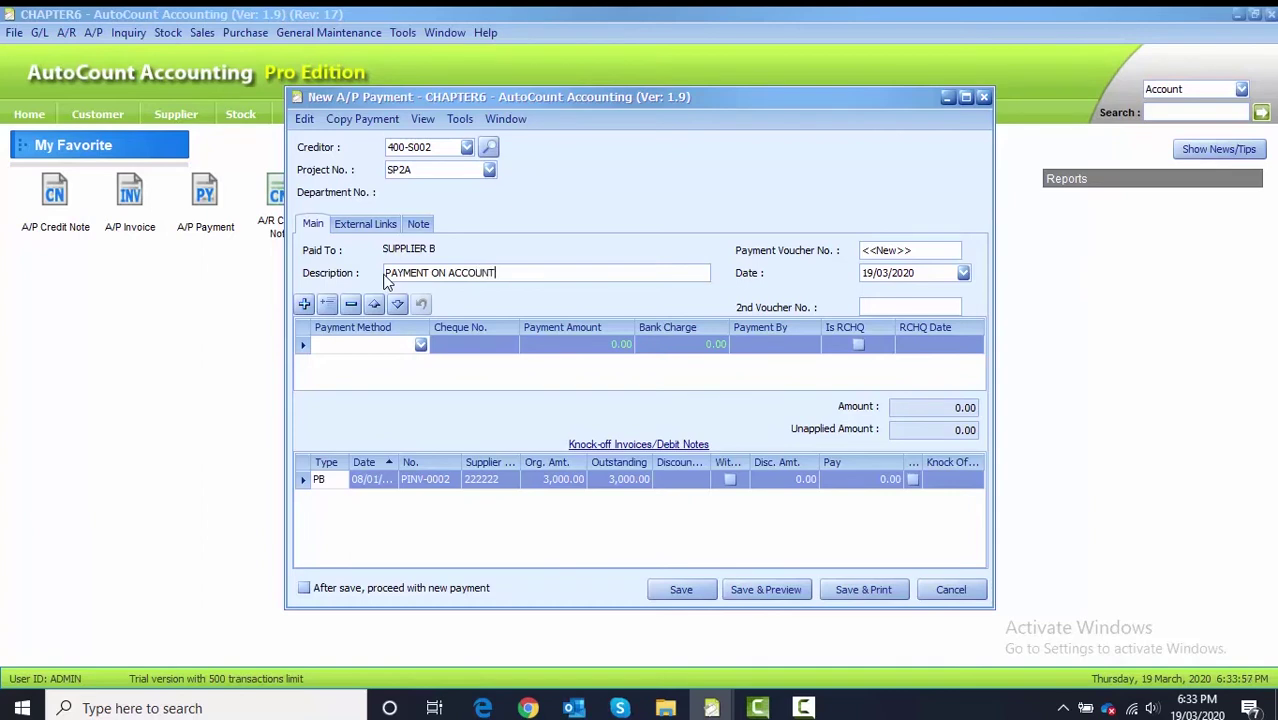
{"action": "left_click", "coordinate": [868, 272]}
{"action": "type", "text": "1001"}
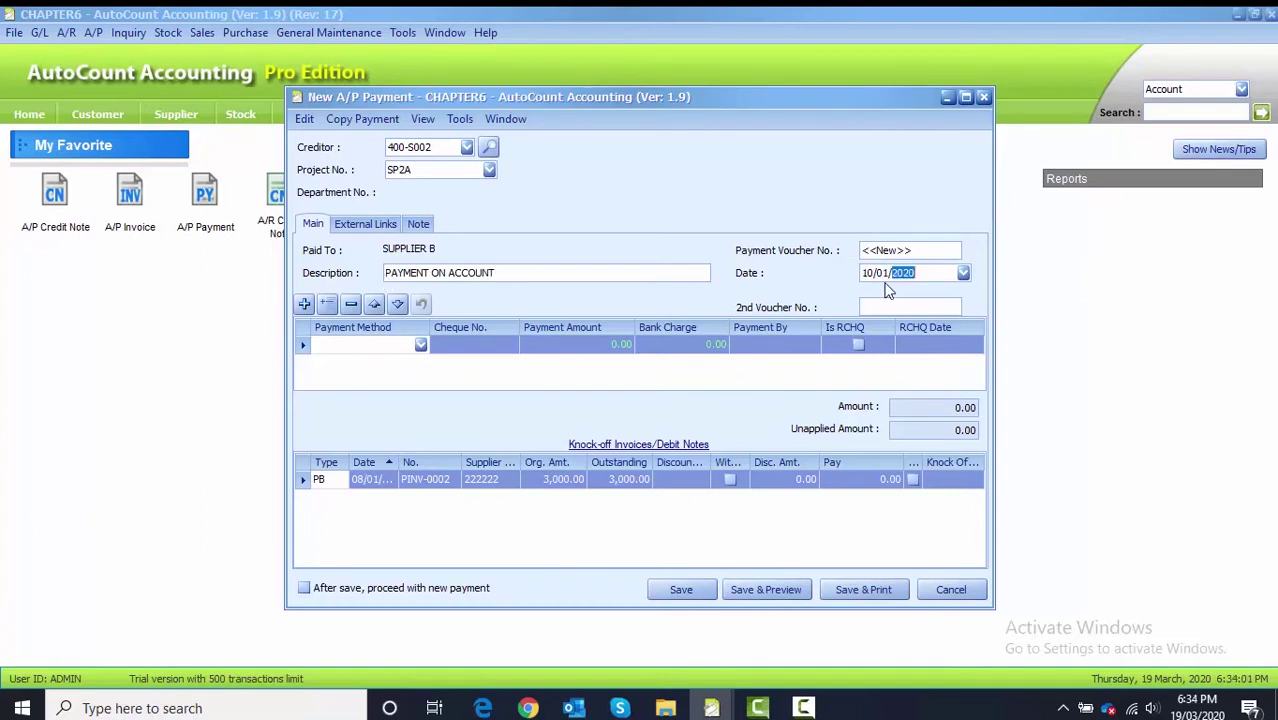
Choose CIMB-KL as the payment method with cheque number 333005
{"action": "left_click", "coordinate": [421, 345]}
{"action": "left_click", "coordinate": [388, 394]}
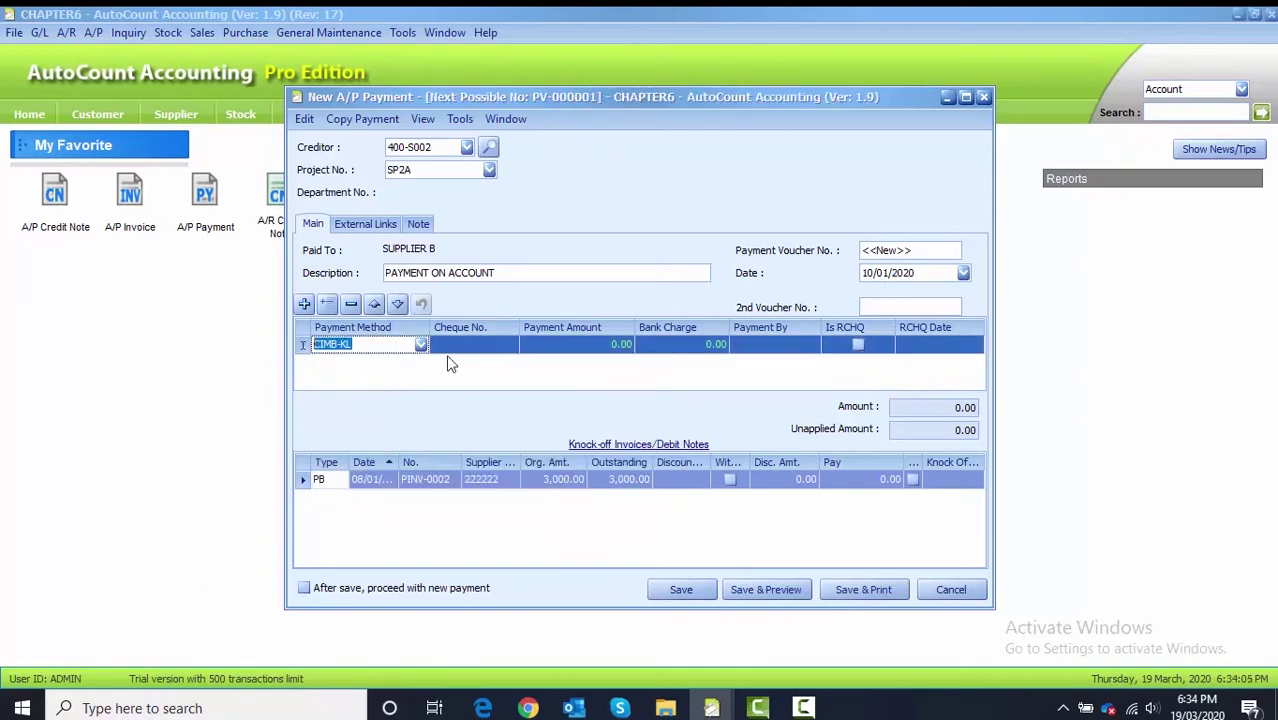
{"action": "left_click", "coordinate": [477, 344]}
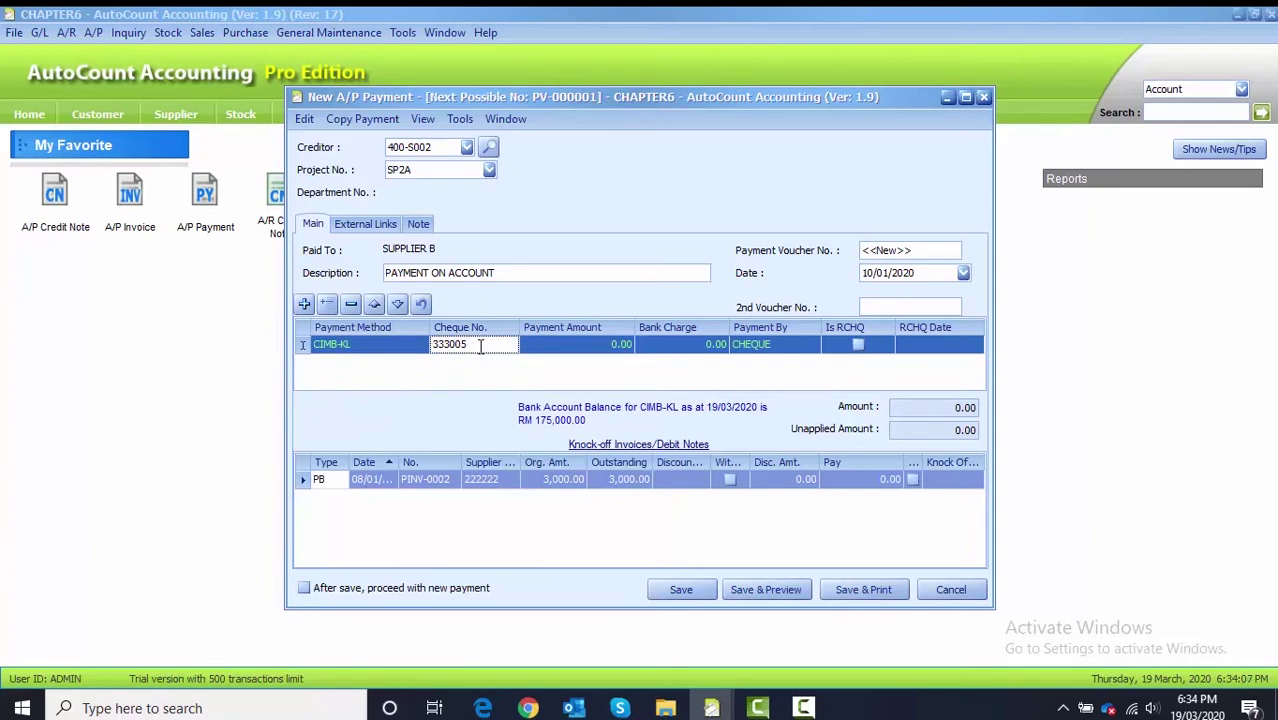
Set the payment amount to 1000, knock it off against invoice PINV-0002 and save the payment
{"action": "left_click", "coordinate": [590, 348]}
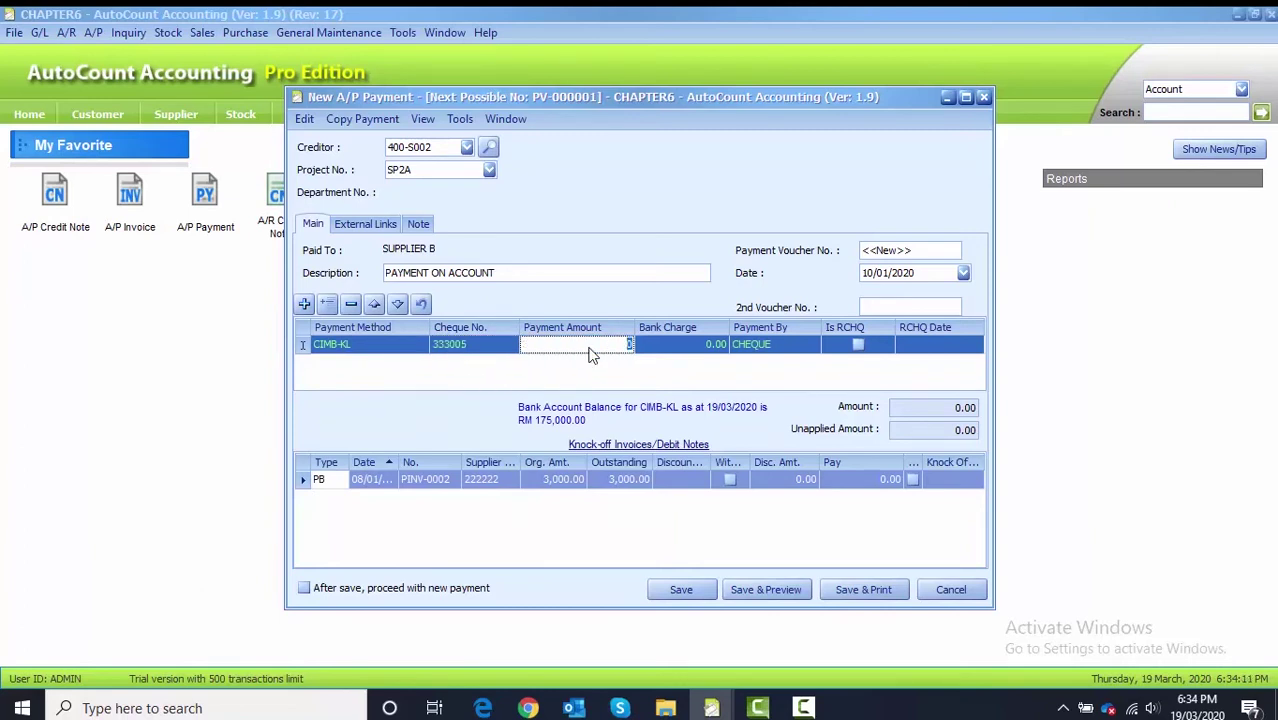
{"action": "type", "text": "1000"}
{"action": "key", "text": "Return"}
{"action": "left_click", "coordinate": [912, 479]}
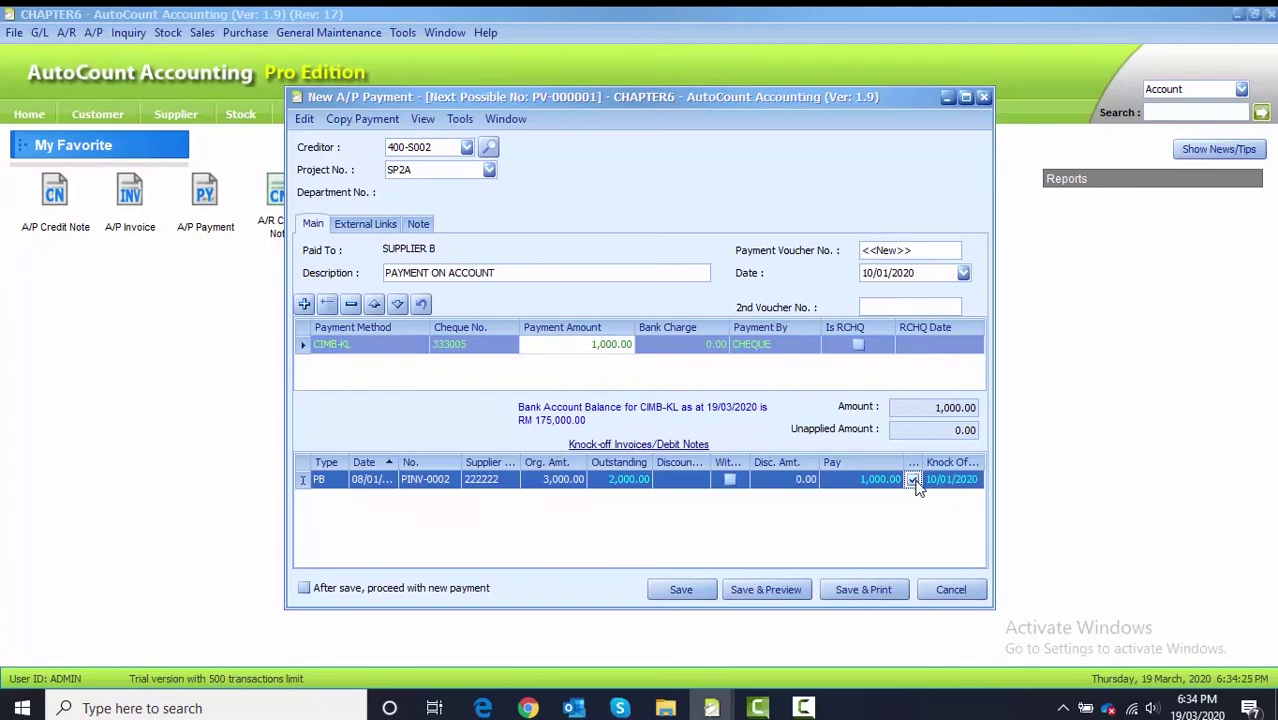
{"action": "left_click", "coordinate": [681, 594]}
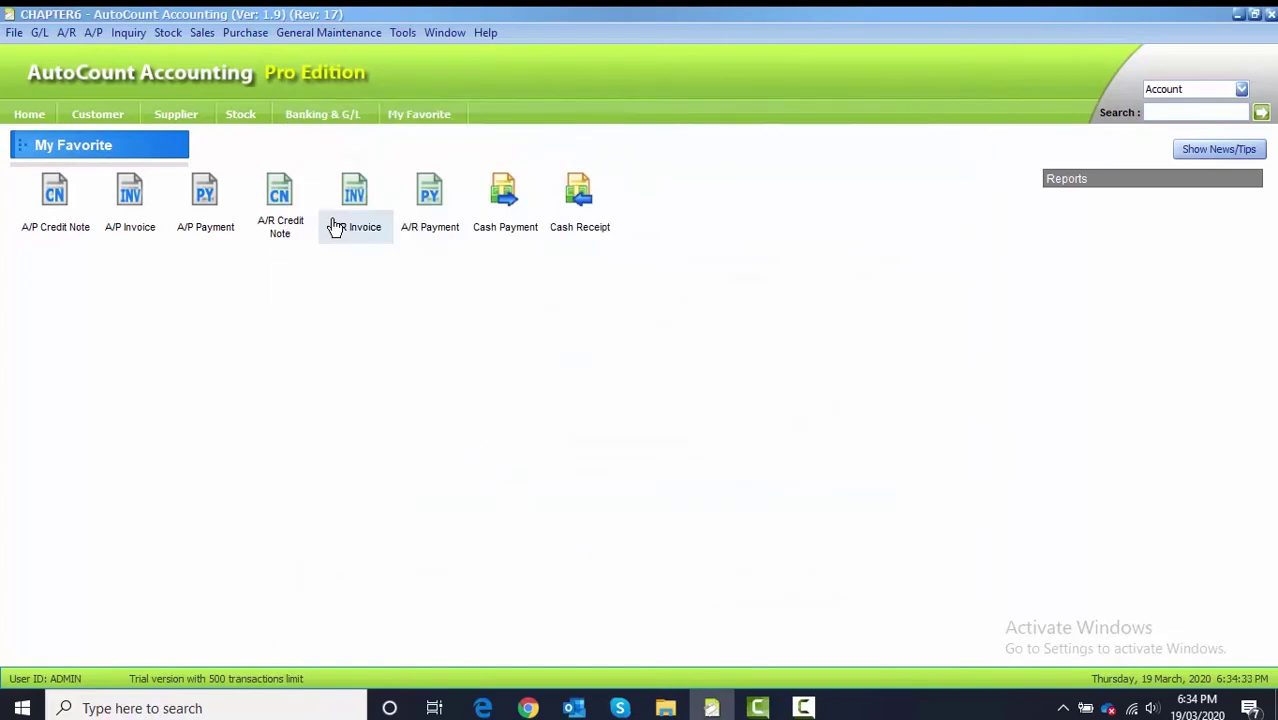
Start a new A/R invoice for debtor 300-C001 (CUSTOMER 1) and date it 08/01/2020
{"action": "left_click", "coordinate": [355, 188]}
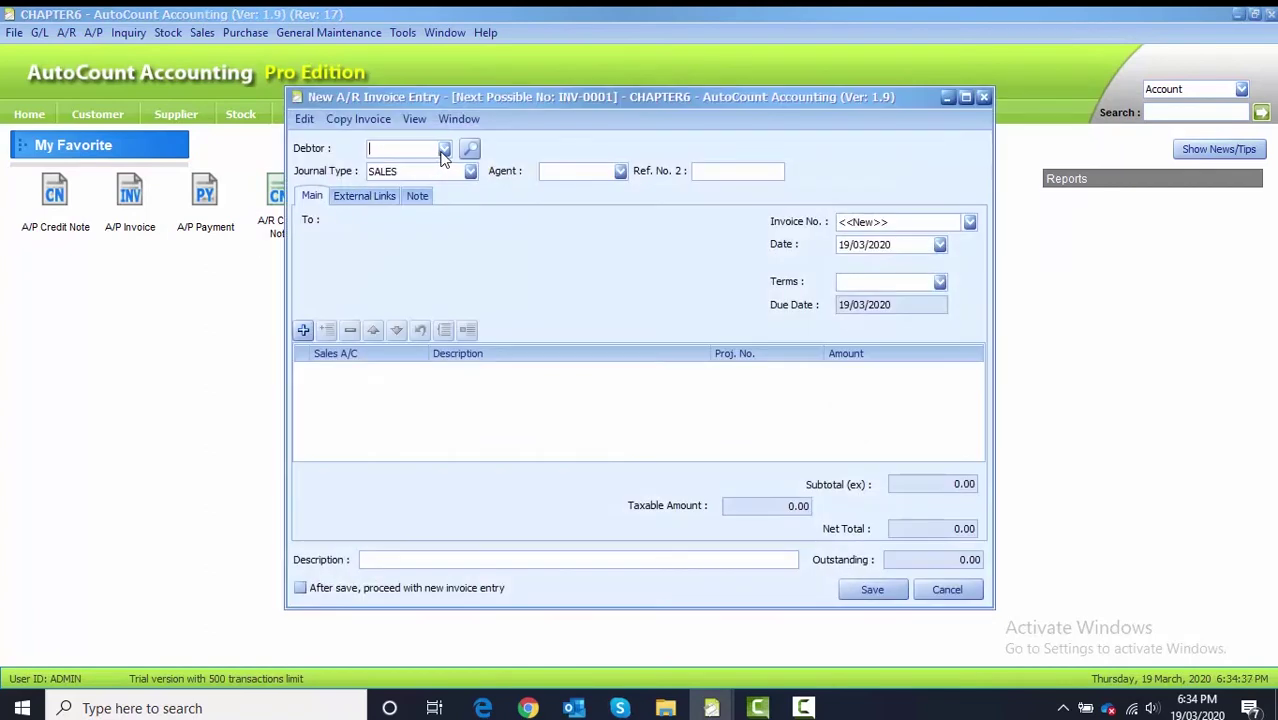
{"action": "left_click", "coordinate": [443, 150]}
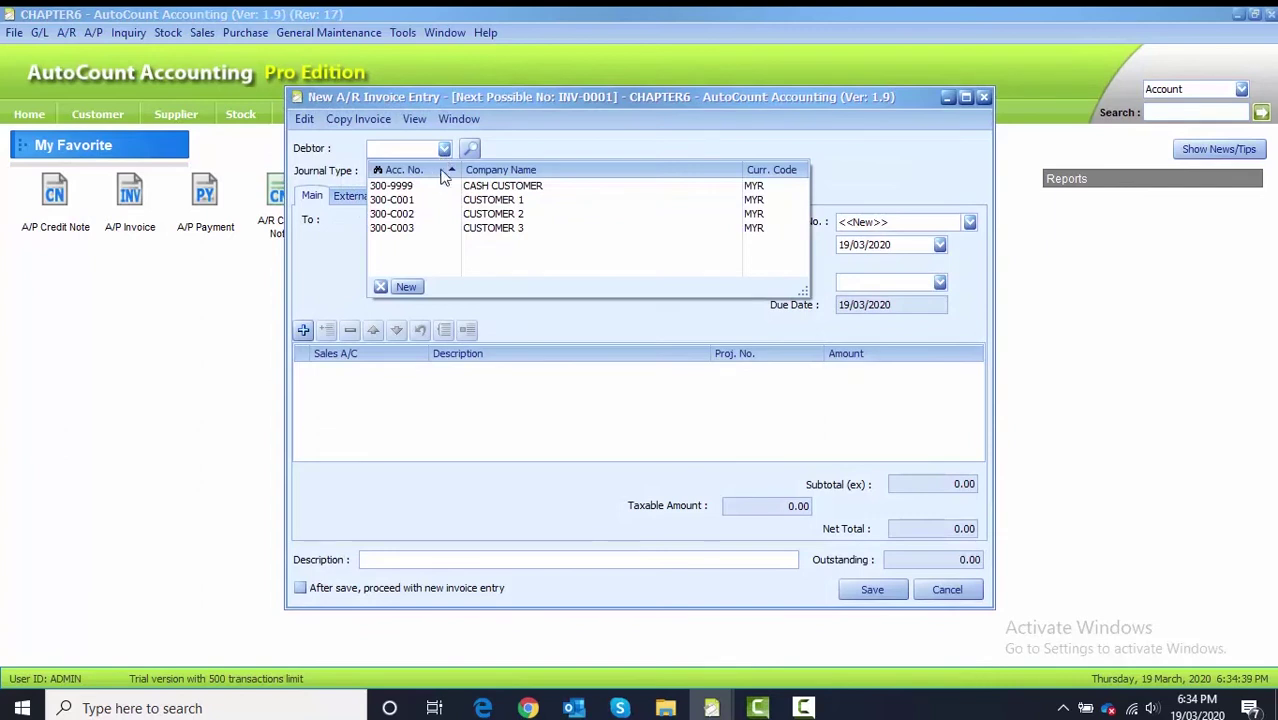
{"action": "left_click", "coordinate": [446, 200]}
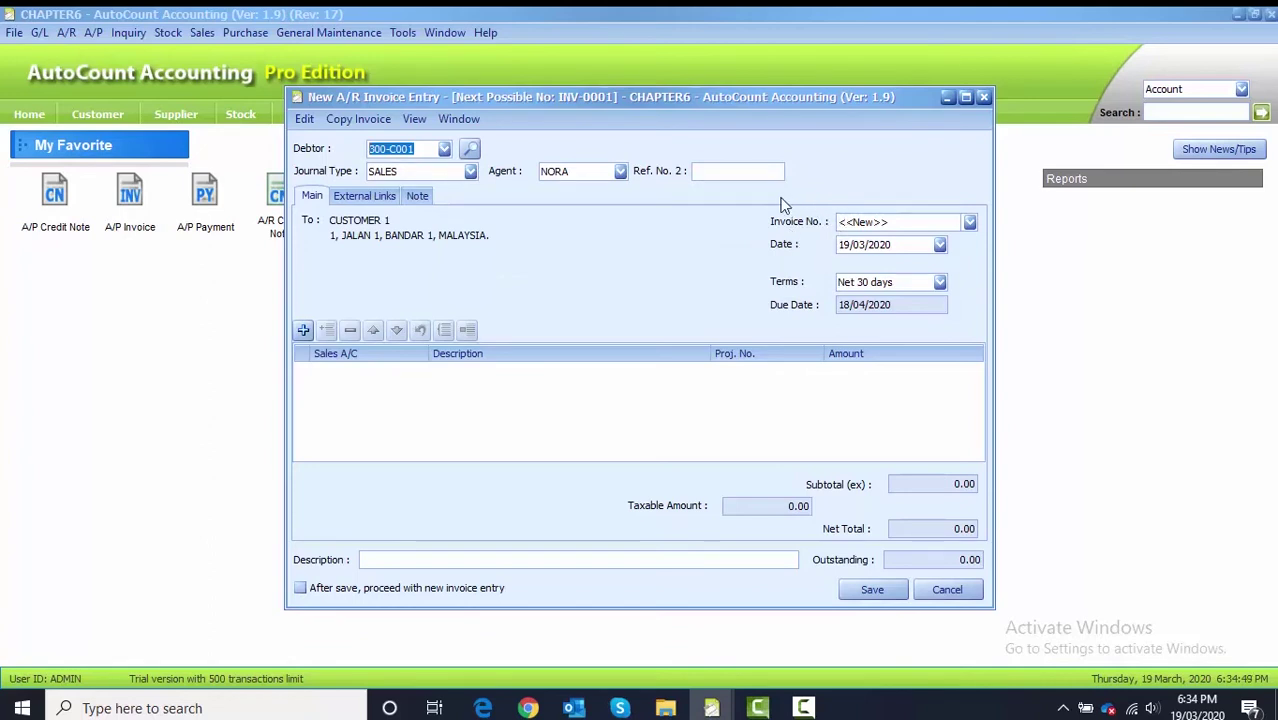
{"action": "left_click", "coordinate": [856, 245]}
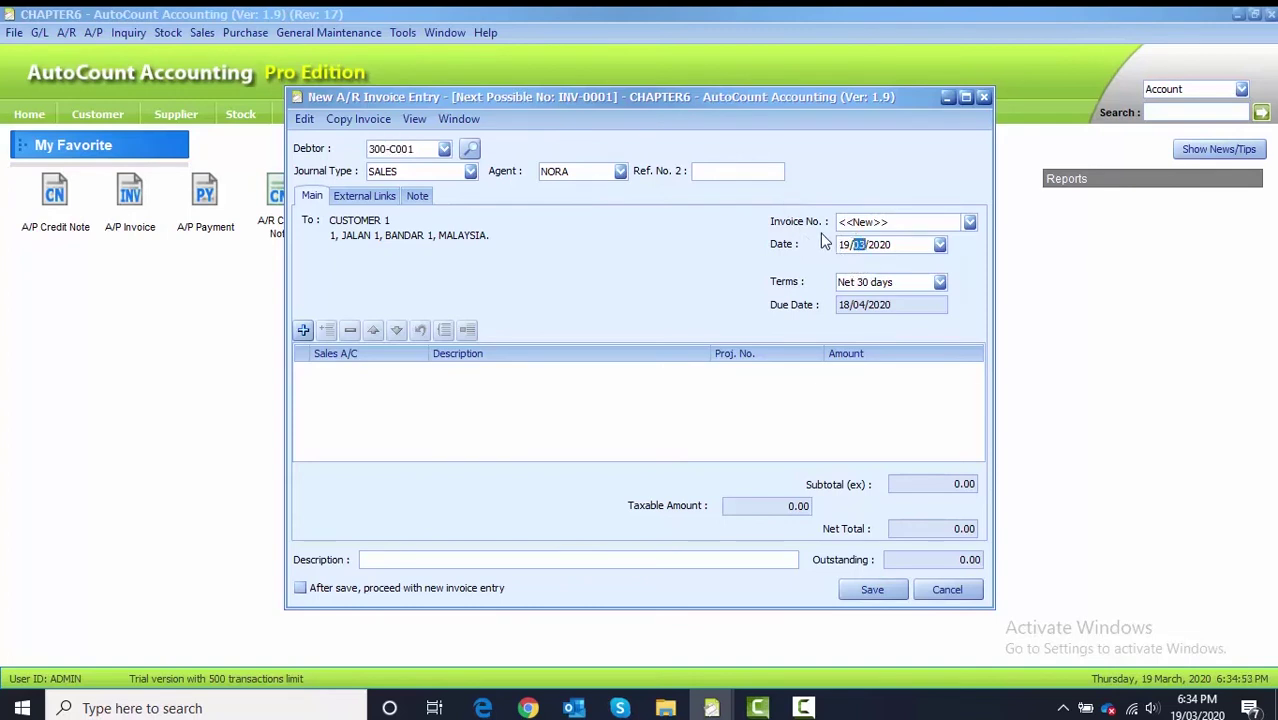
{"action": "left_click", "coordinate": [846, 244]}
{"action": "left_click", "coordinate": [843, 248]}
{"action": "type", "text": "01"}
Add a detail line to CUSTOMER 1's invoice using the SALES account 500-0000 and assign it to project P1
{"action": "left_click", "coordinate": [304, 331]}
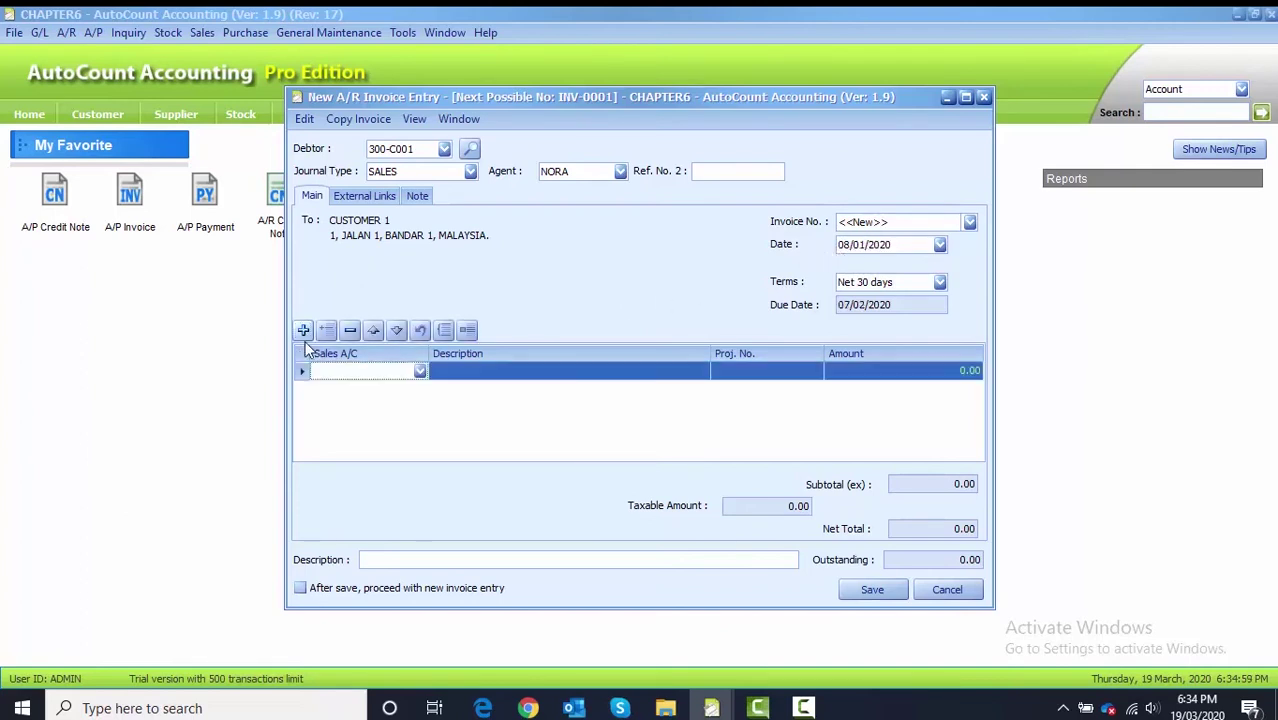
{"action": "left_click", "coordinate": [316, 373]}
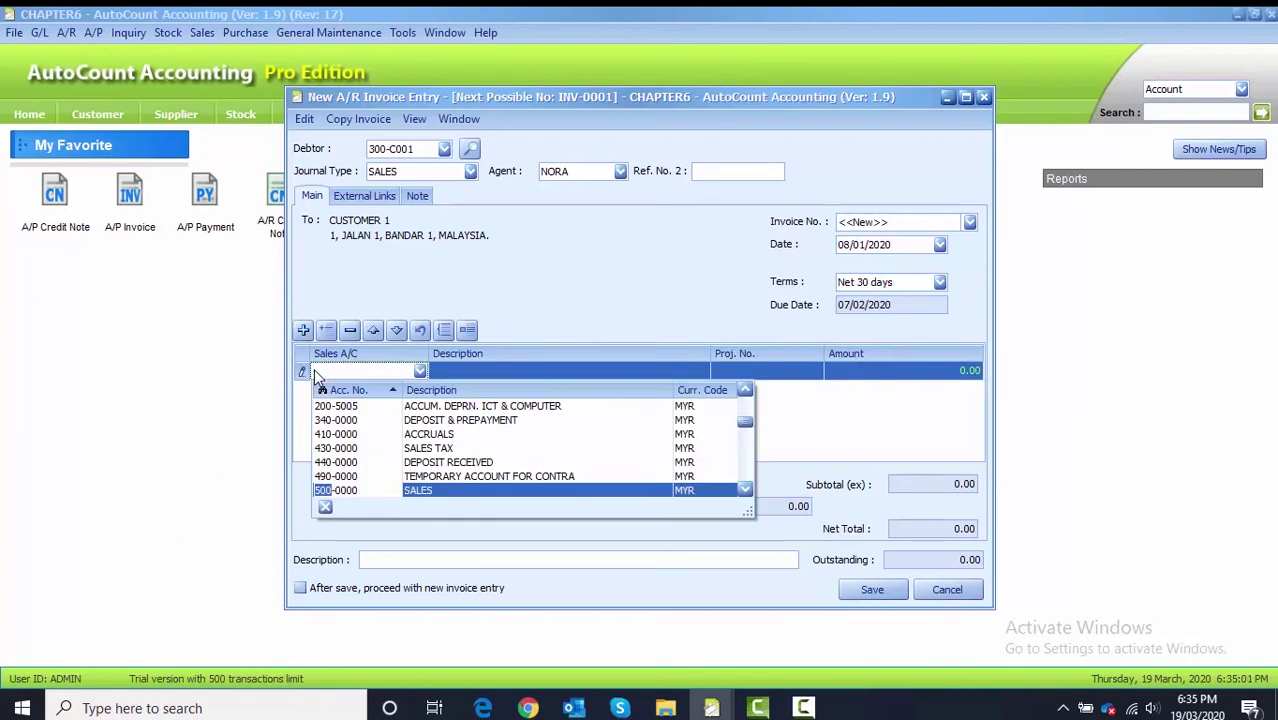
{"action": "left_click", "coordinate": [403, 493]}
{"action": "left_click", "coordinate": [456, 374]}
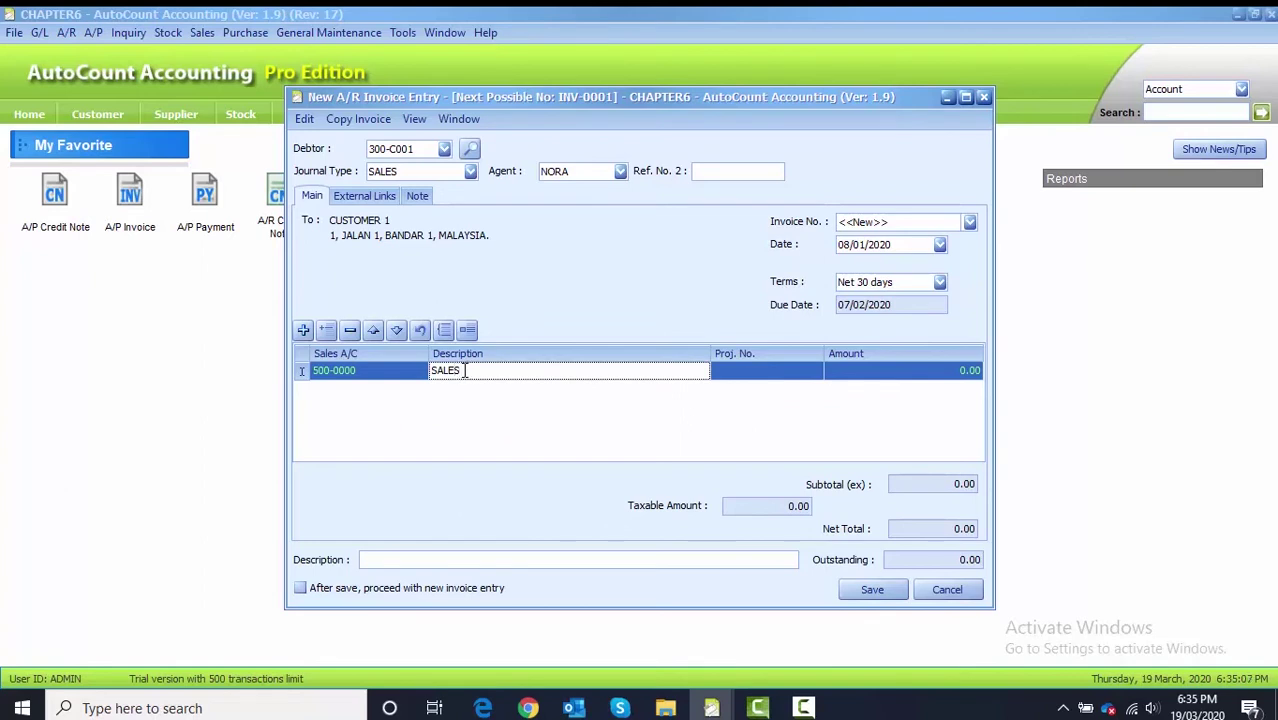
{"action": "left_click", "coordinate": [816, 373]}
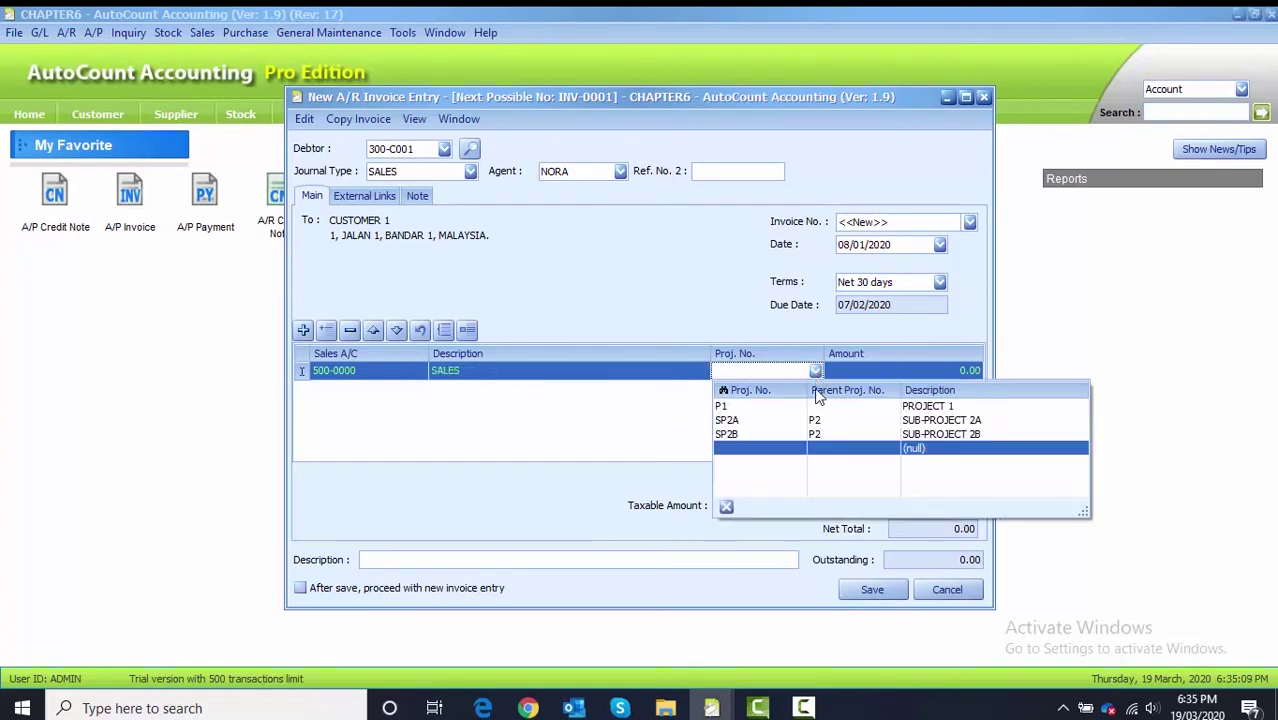
{"action": "left_click", "coordinate": [818, 406]}
Set the sales line's amount to 15000 and save the invoice with the option to proceed with a new invoice entry
{"action": "left_click", "coordinate": [931, 380]}
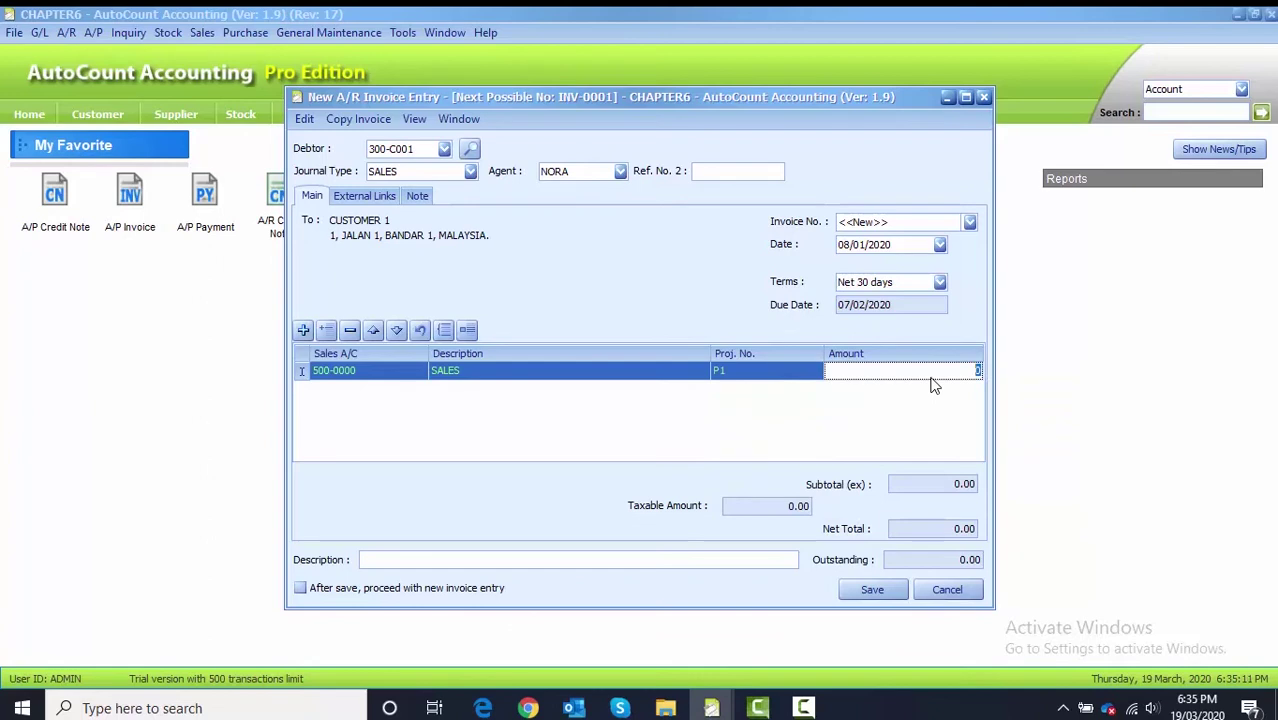
{"action": "type", "text": "15000"}
{"action": "left_click", "coordinate": [612, 422]}
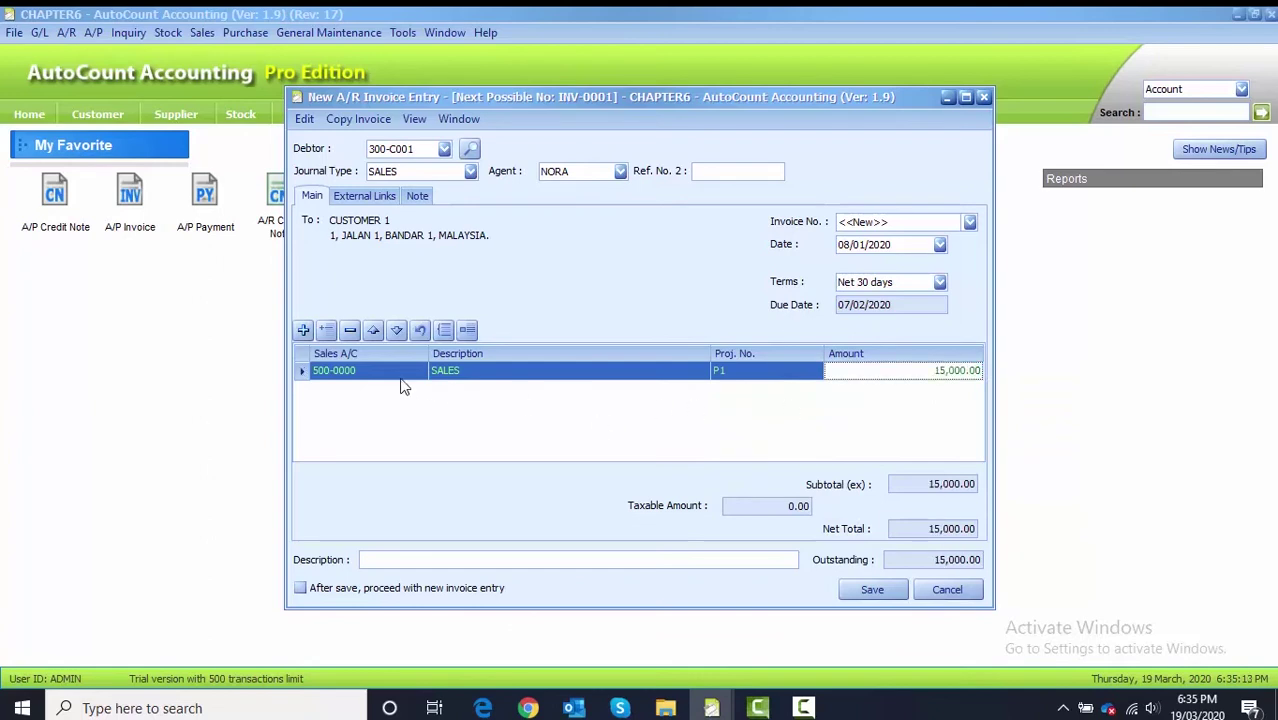
{"action": "left_click", "coordinate": [336, 591]}
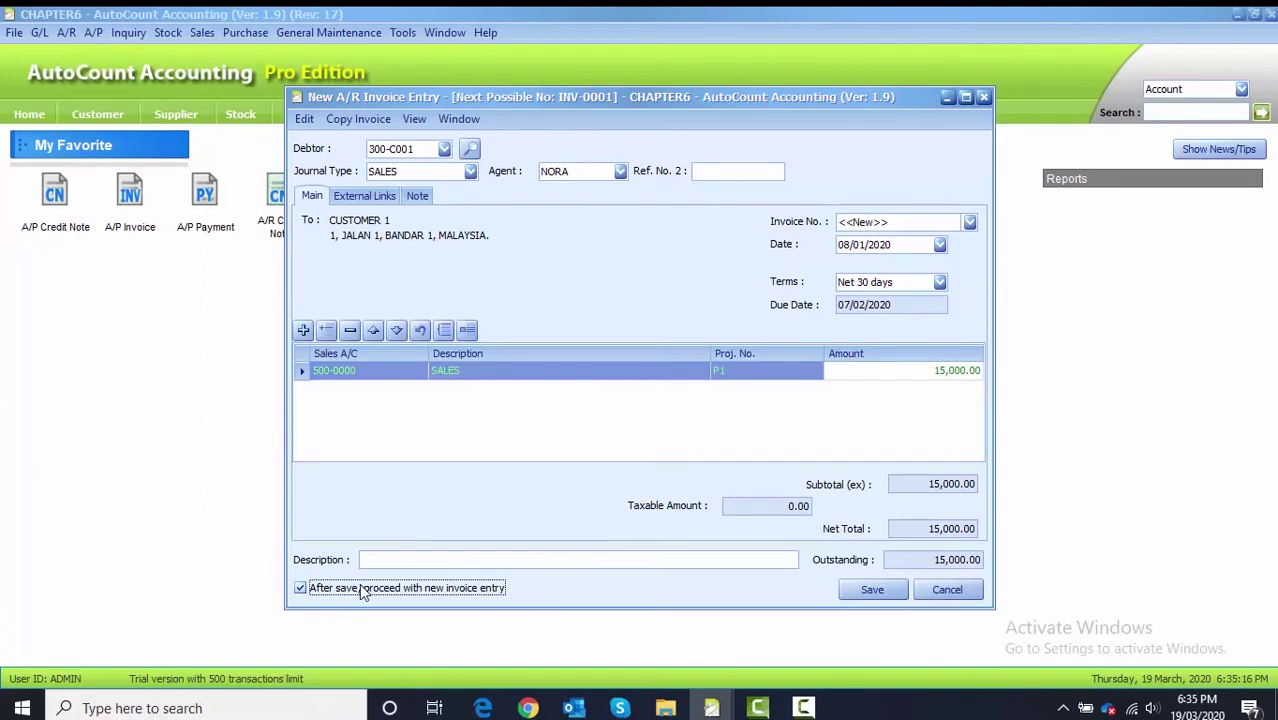
{"action": "left_click", "coordinate": [868, 590]}
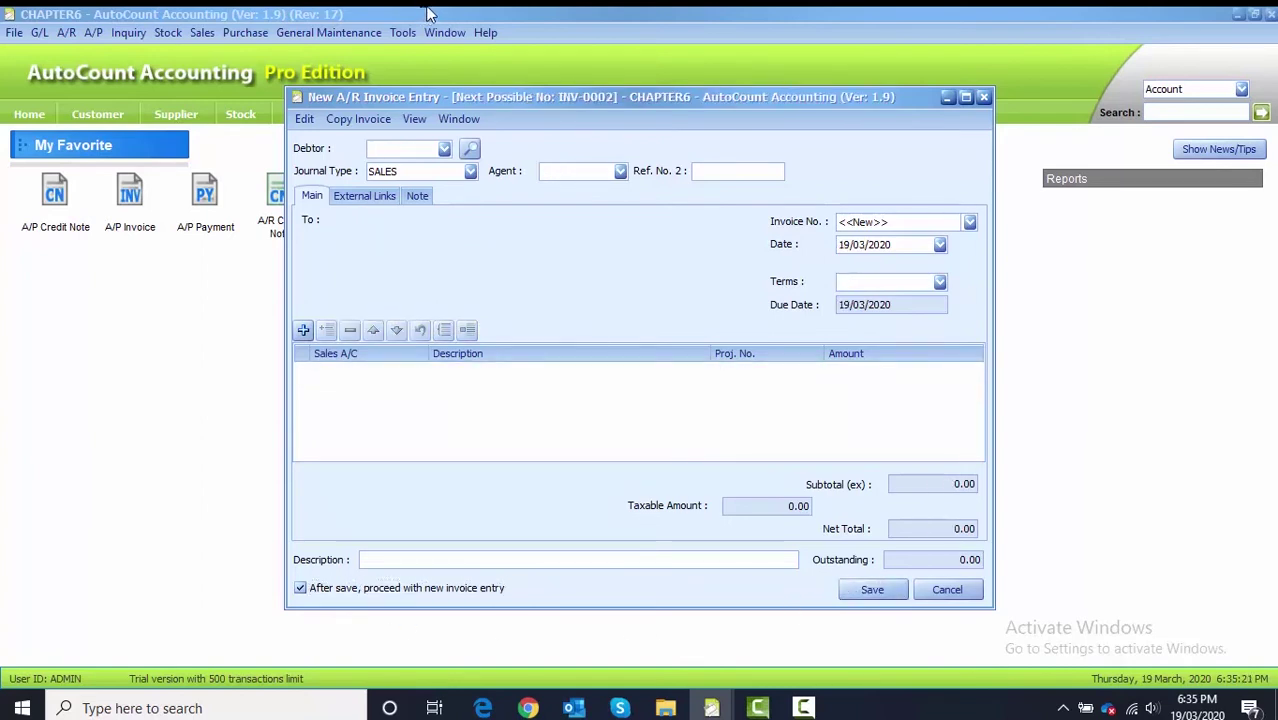
Select debtor 300-C002 (CUSTOMER 2) for the new A/R invoice and date it 08/01/2020
{"action": "left_click", "coordinate": [445, 149]}
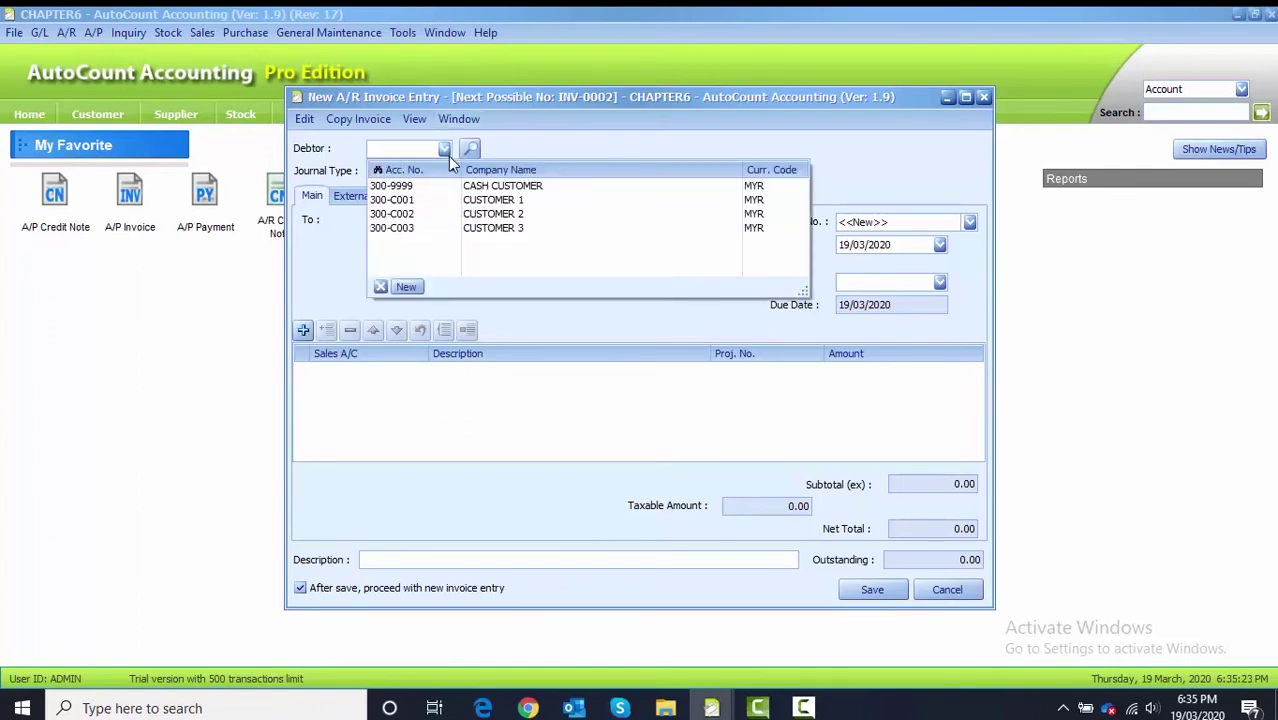
{"action": "left_click", "coordinate": [447, 213]}
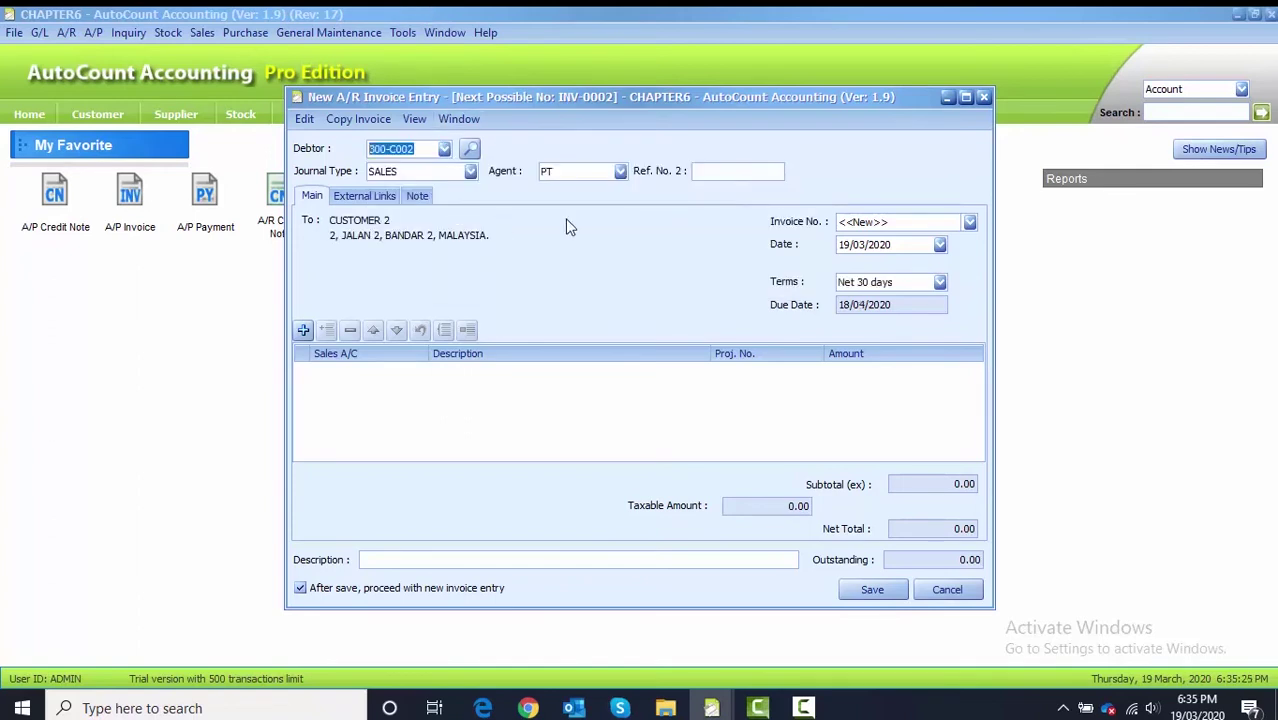
{"action": "left_click", "coordinate": [843, 245]}
{"action": "type", "text": "0801"}
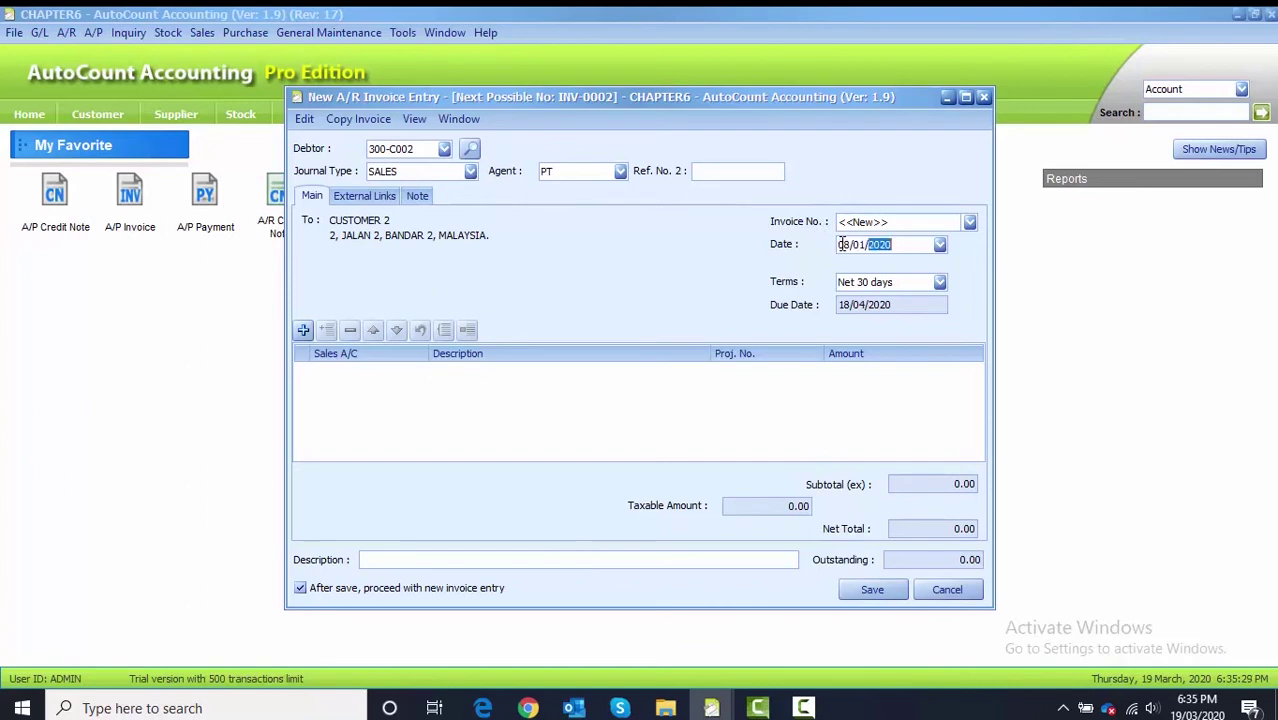
Add a detail line to CUSTOMER 2's invoice using the SALES account 500-0000 and assign it to project SP2A
{"action": "left_click", "coordinate": [300, 332]}
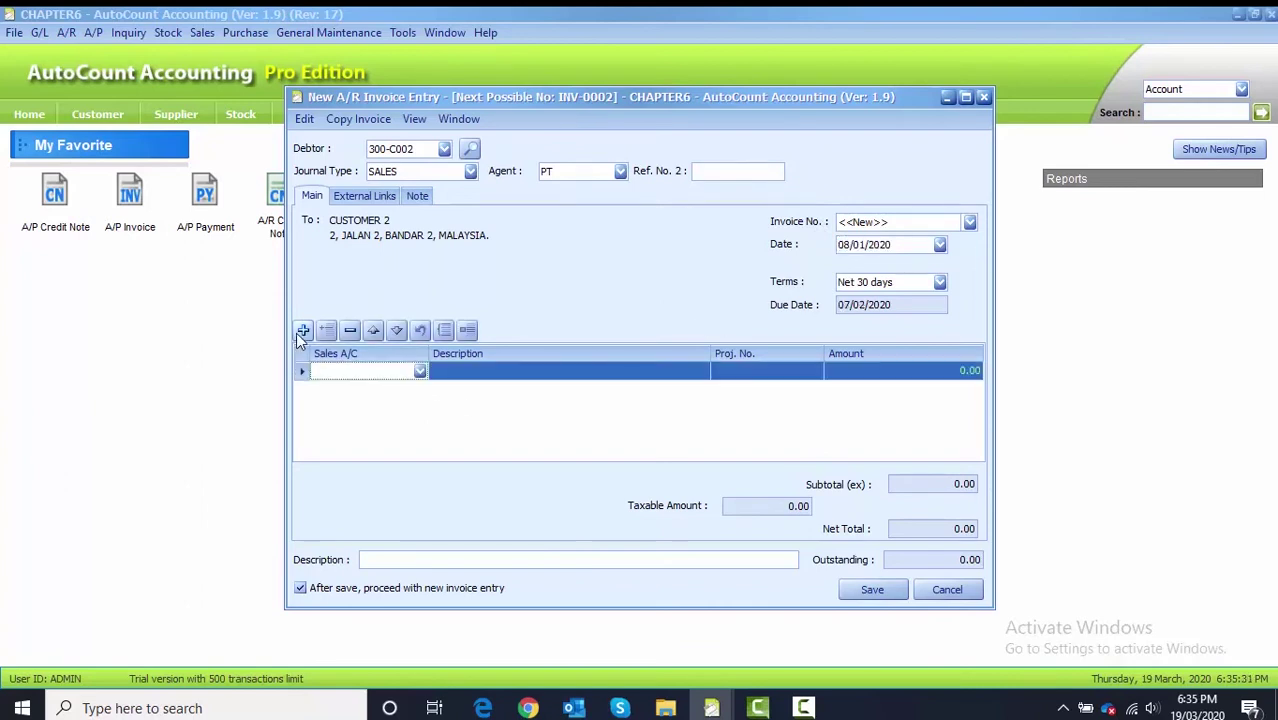
{"action": "left_click", "coordinate": [336, 374]}
{"action": "left_click", "coordinate": [434, 484]}
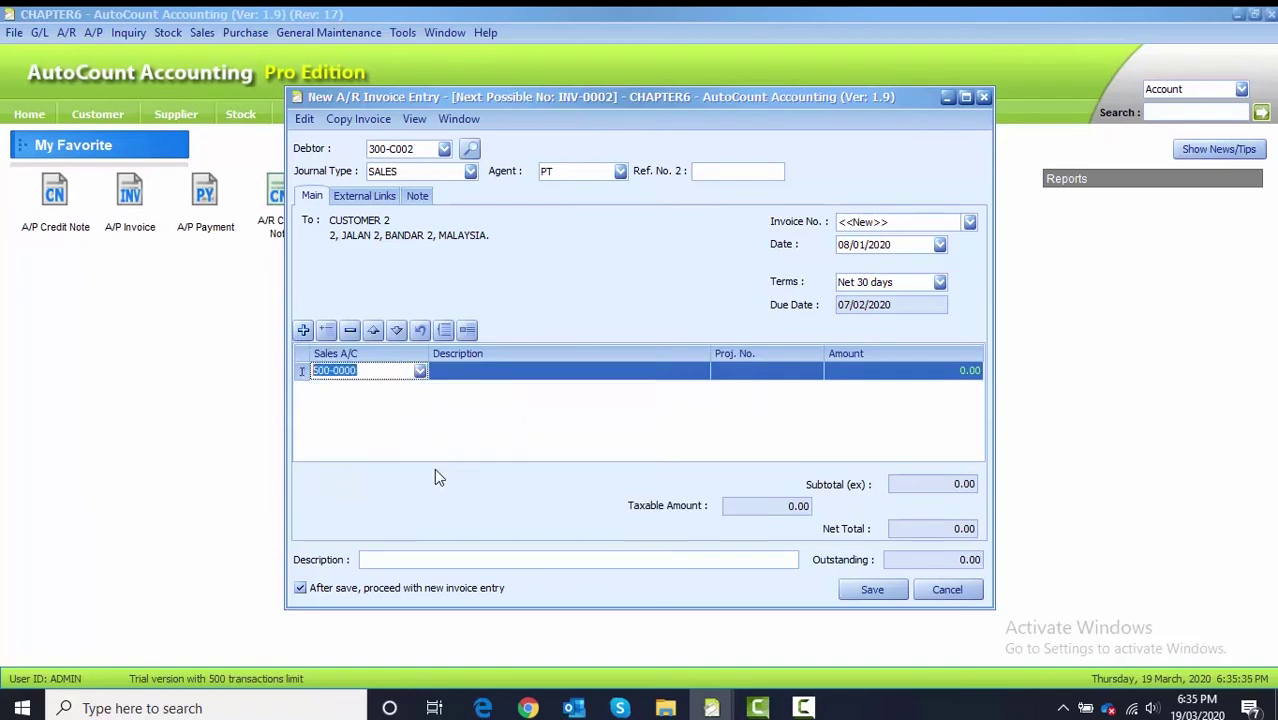
{"action": "left_click", "coordinate": [790, 372]}
{"action": "left_click", "coordinate": [816, 372]}
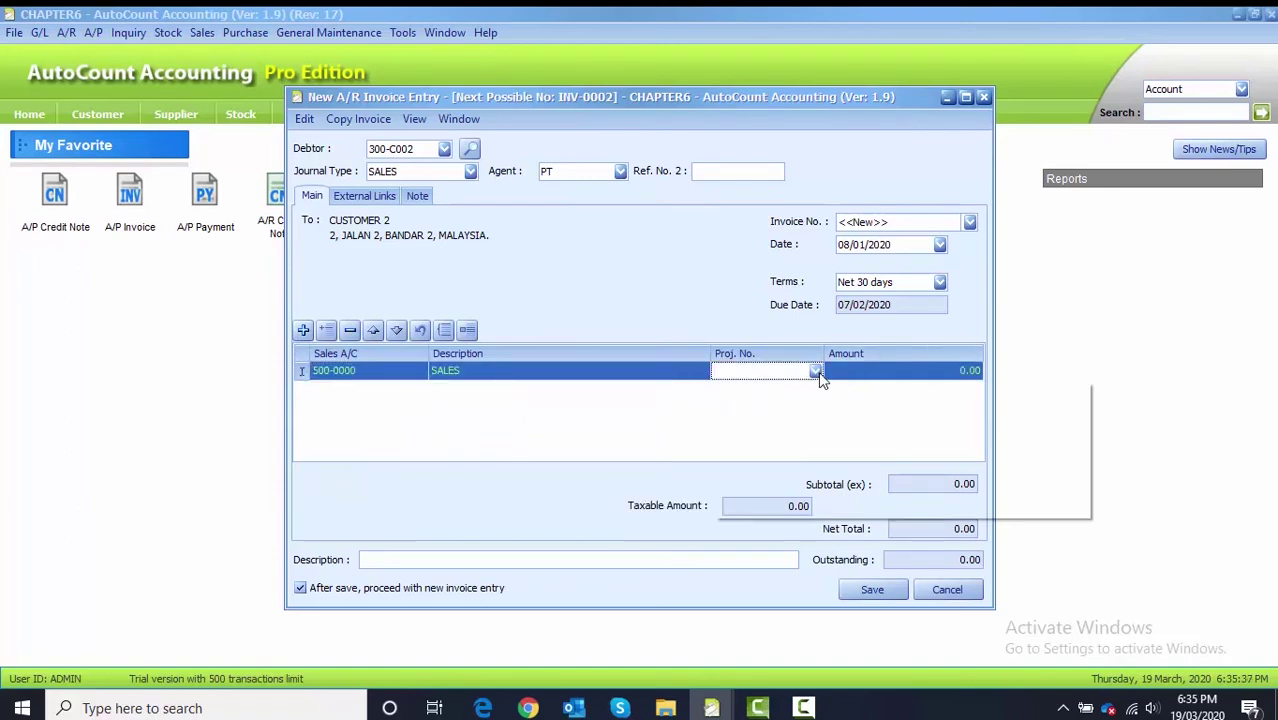
{"action": "left_click", "coordinate": [762, 421]}
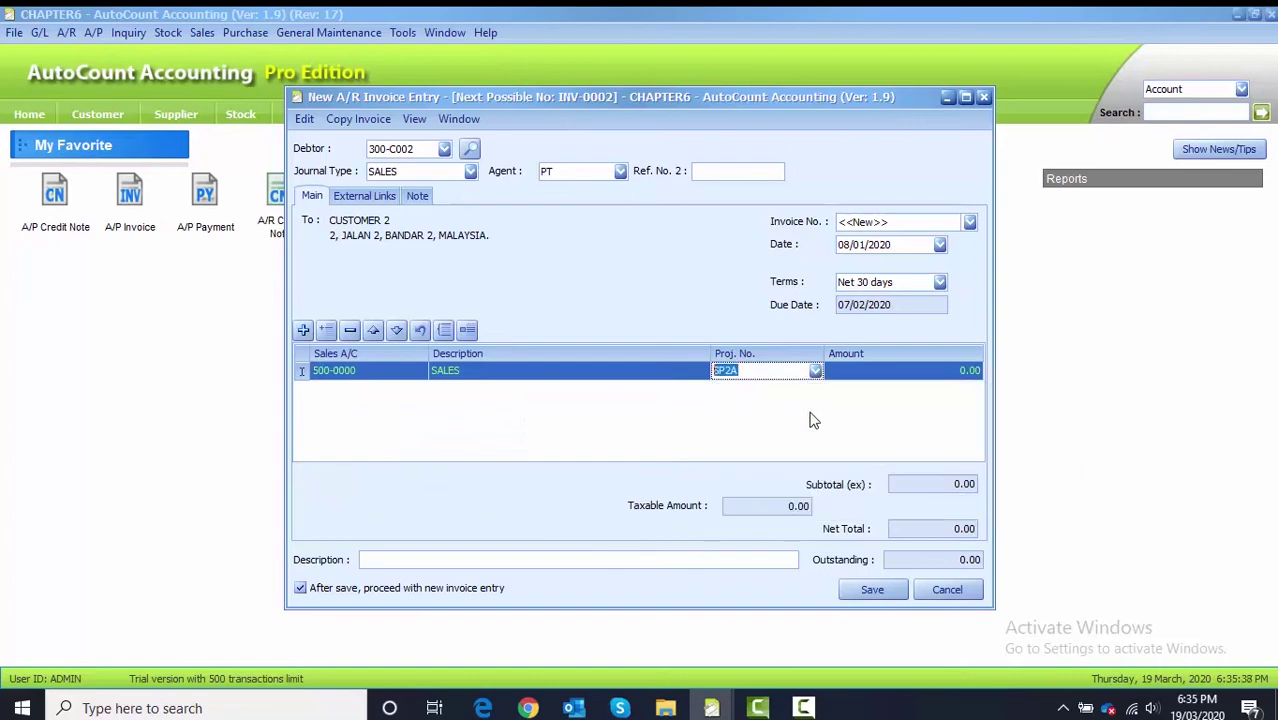
Set the amount of CUSTOMER 2's sales line to 12000 and save the invoice
{"action": "left_click", "coordinate": [880, 372]}
{"action": "type", "text": "12000"}
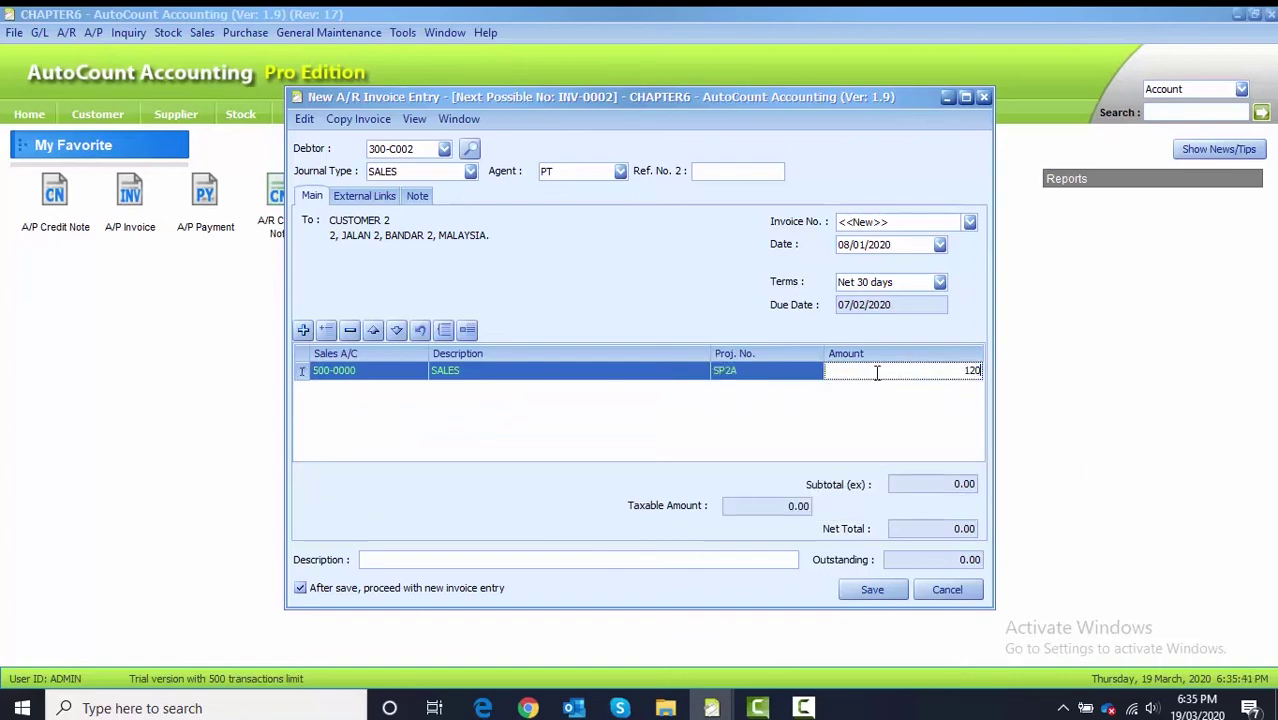
{"action": "left_click", "coordinate": [743, 404]}
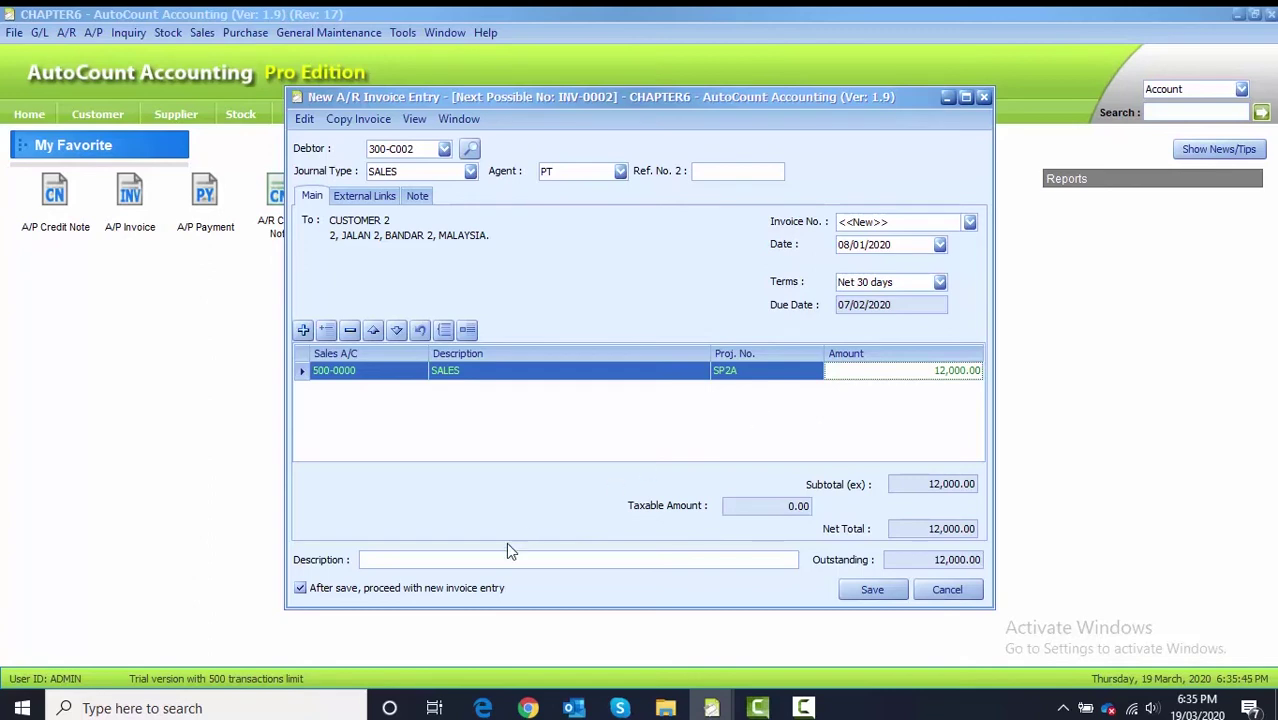
{"action": "left_click", "coordinate": [872, 591]}
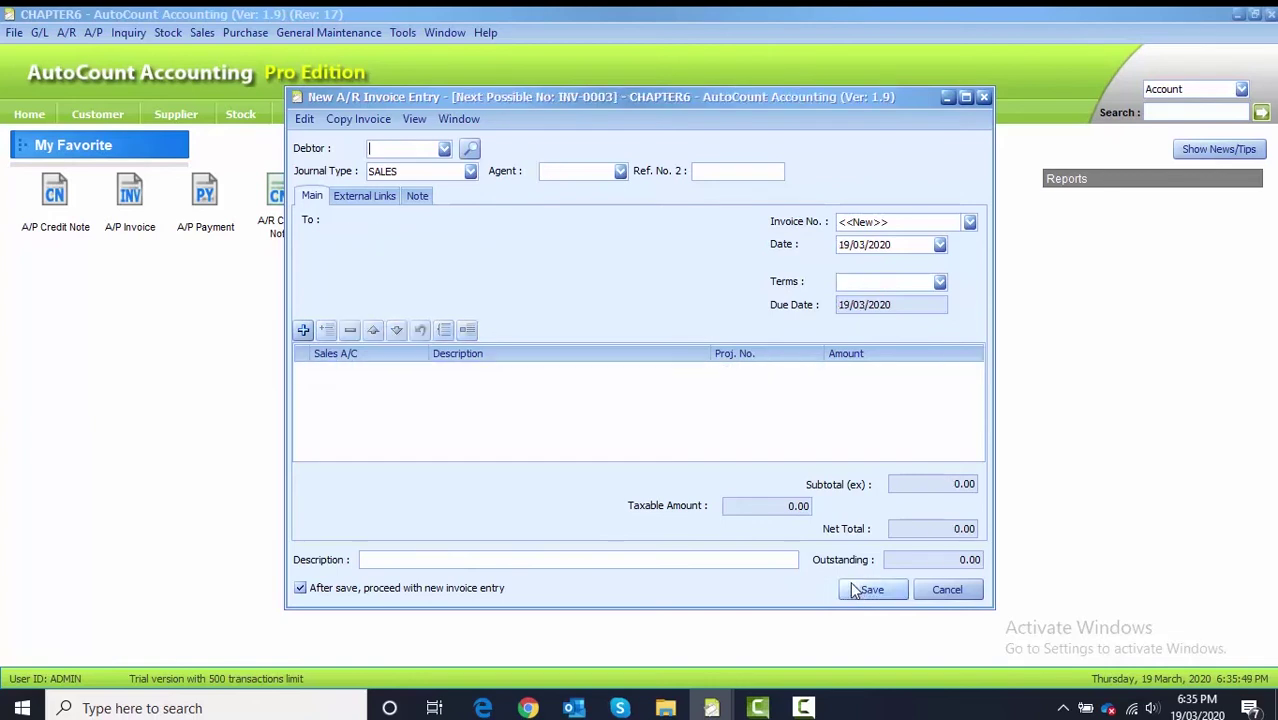
Select debtor 300-C003 (CUSTOMER 3) for the new A/R invoice and date it 08/01/2020
{"action": "left_click", "coordinate": [444, 149]}
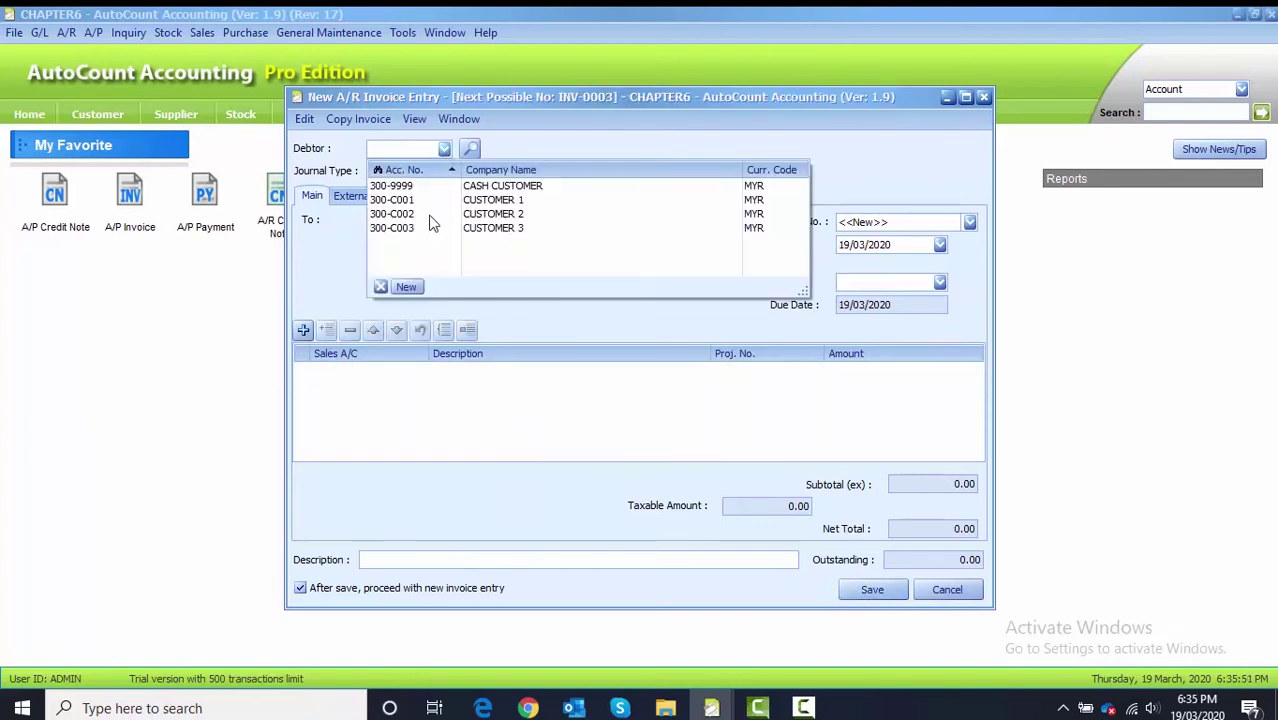
{"action": "left_click", "coordinate": [430, 228]}
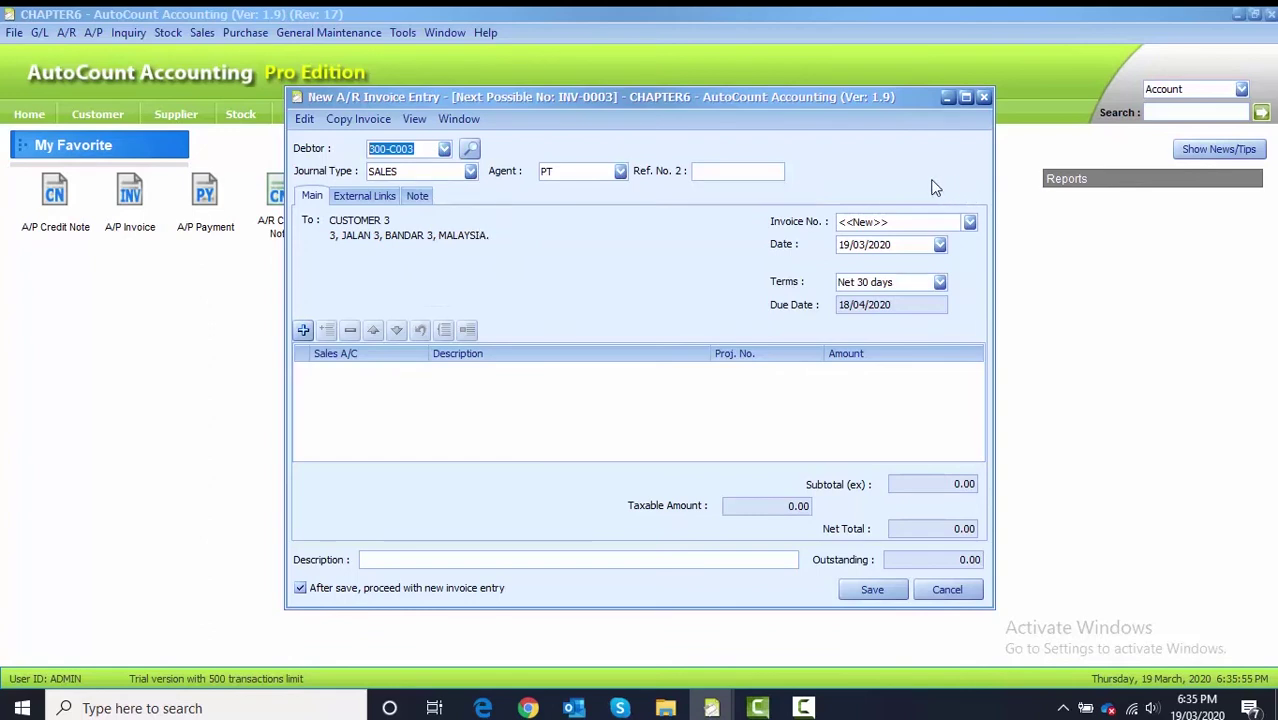
{"action": "left_click", "coordinate": [845, 245]}
{"action": "type", "text": "0801"}
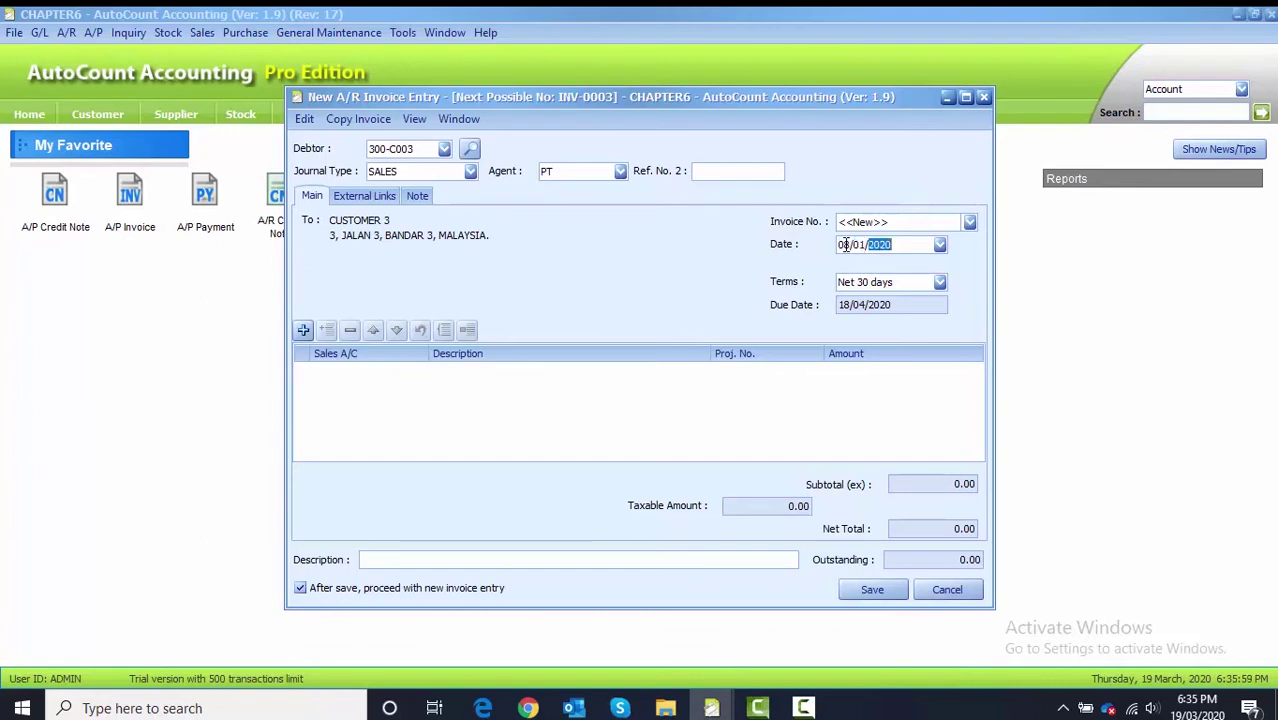
Add a detail line to CUSTOMER 3's invoice using the SALES account 500-0000 and assign it to project SP2B
{"action": "left_click", "coordinate": [306, 329]}
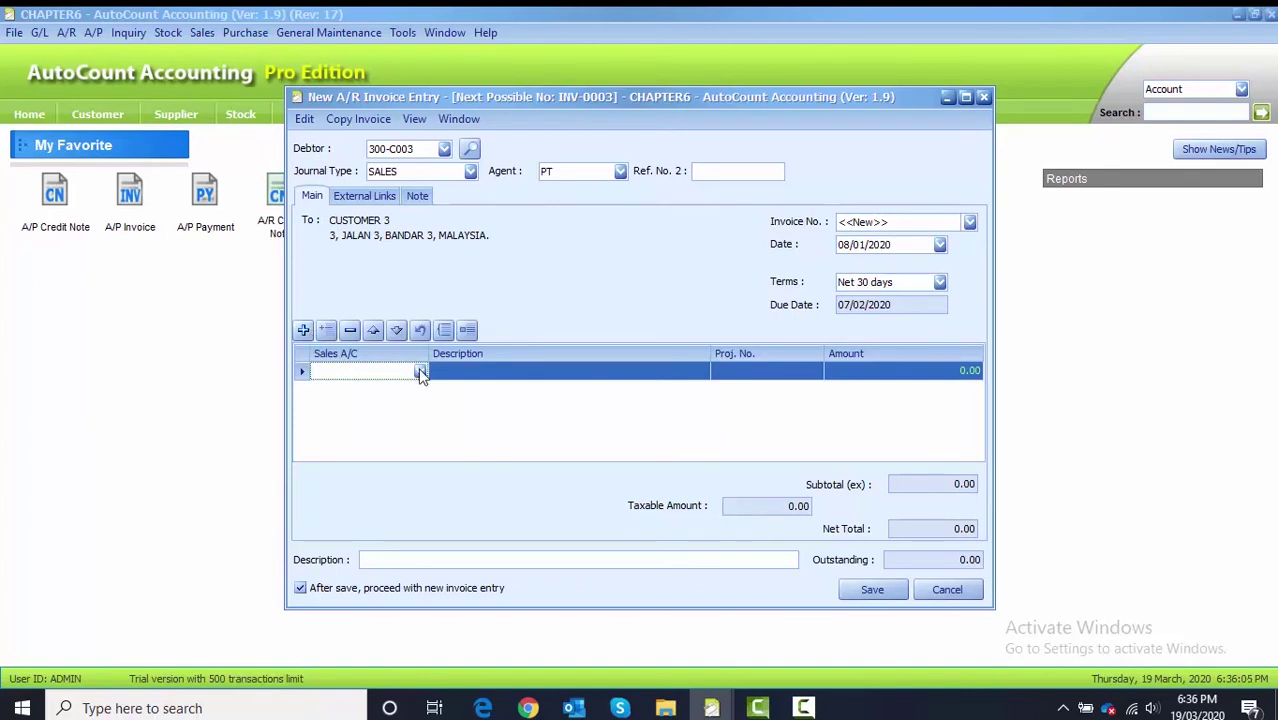
{"action": "left_click", "coordinate": [420, 372]}
{"action": "left_click", "coordinate": [369, 492]}
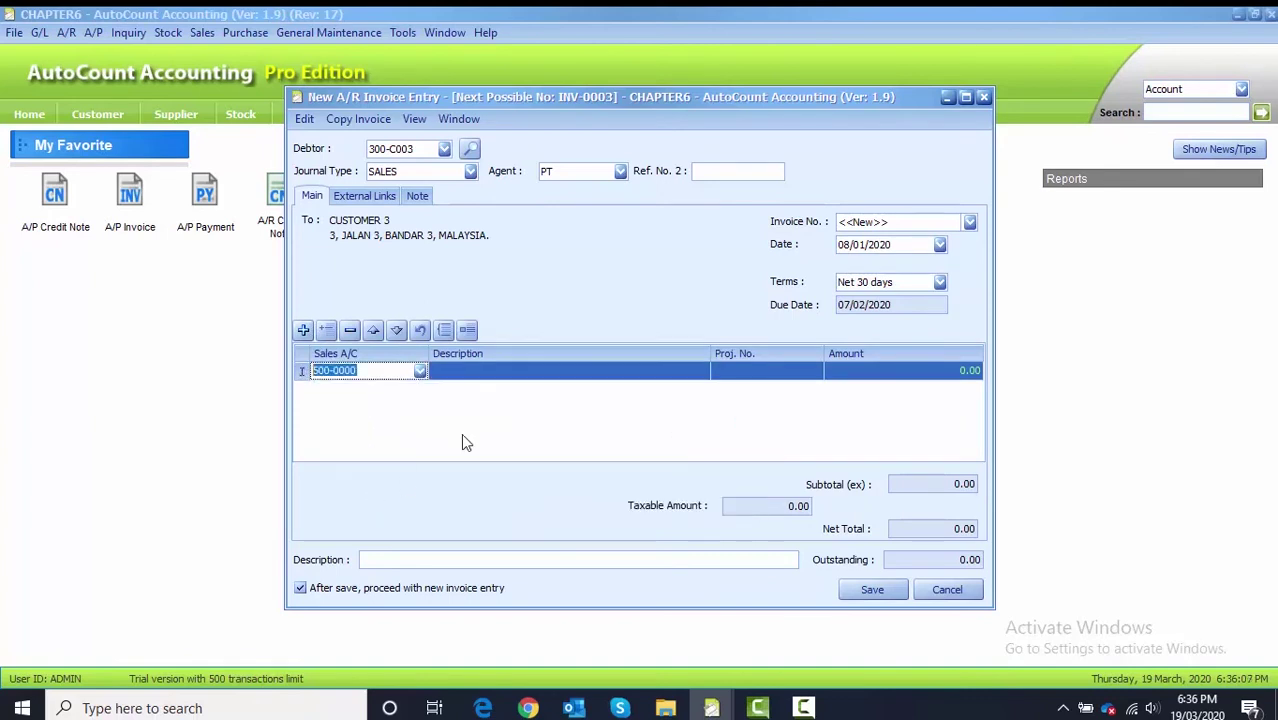
{"action": "left_click", "coordinate": [510, 374]}
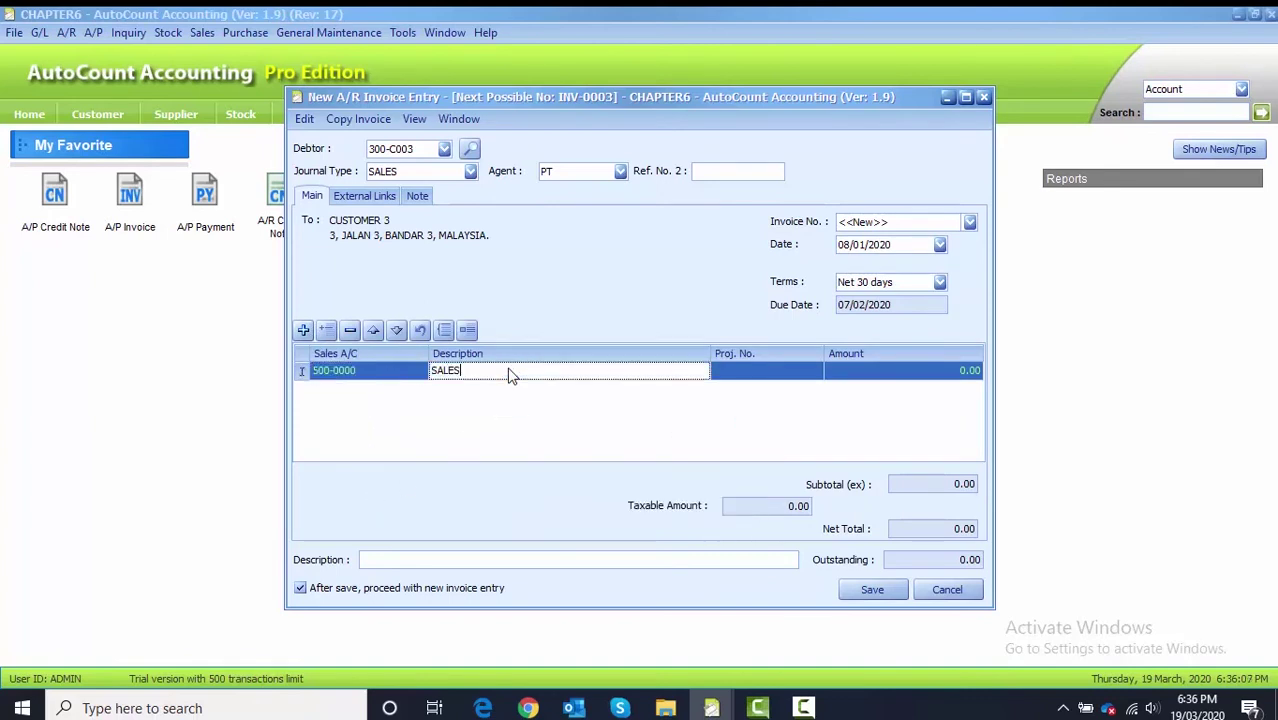
{"action": "left_click", "coordinate": [815, 378]}
{"action": "left_click", "coordinate": [870, 432]}
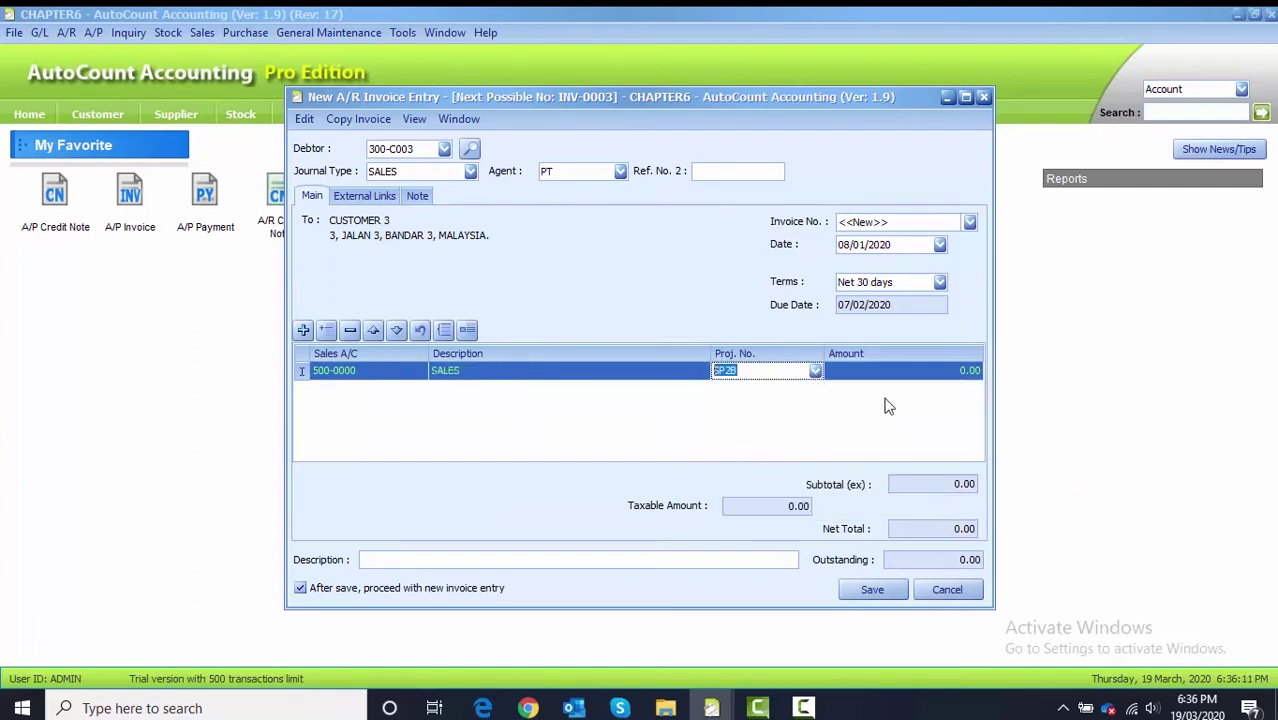
Set CUSTOMER 3's sales line amount to 9000 and save the invoice without proceeding to a new invoice entry
{"action": "left_click", "coordinate": [918, 377]}
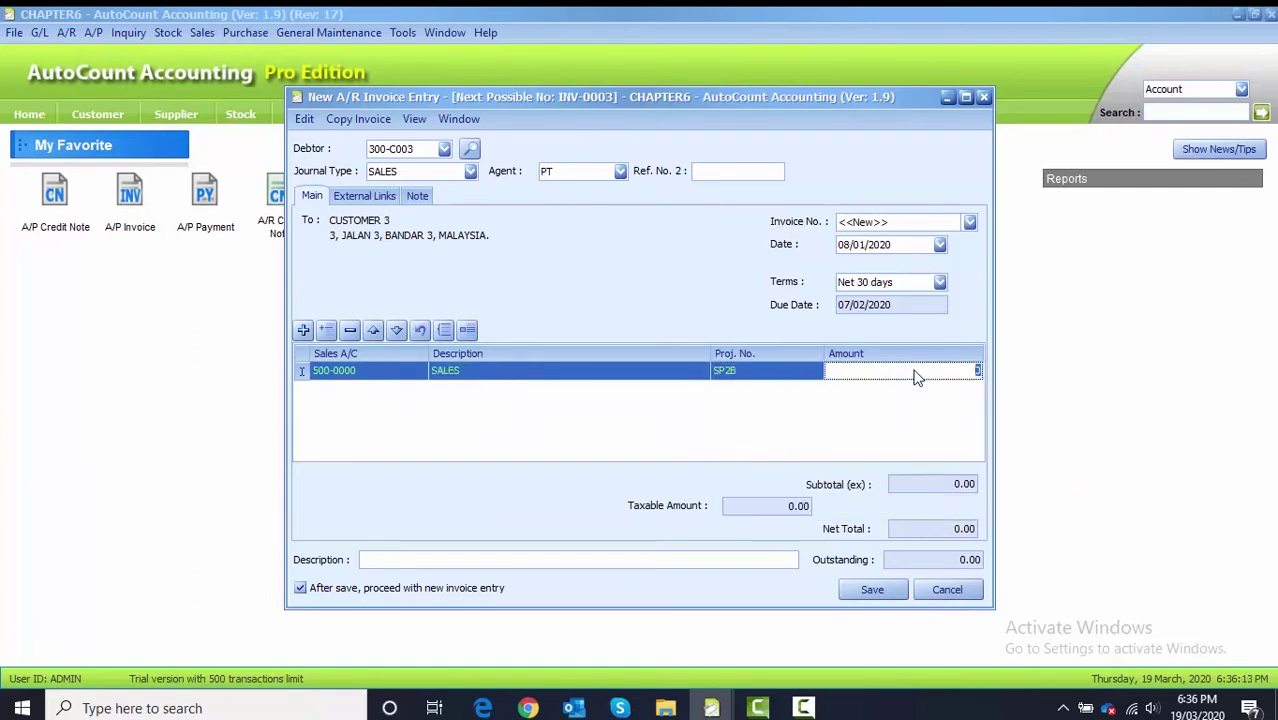
{"action": "type", "text": "9000"}
{"action": "left_click", "coordinate": [703, 441]}
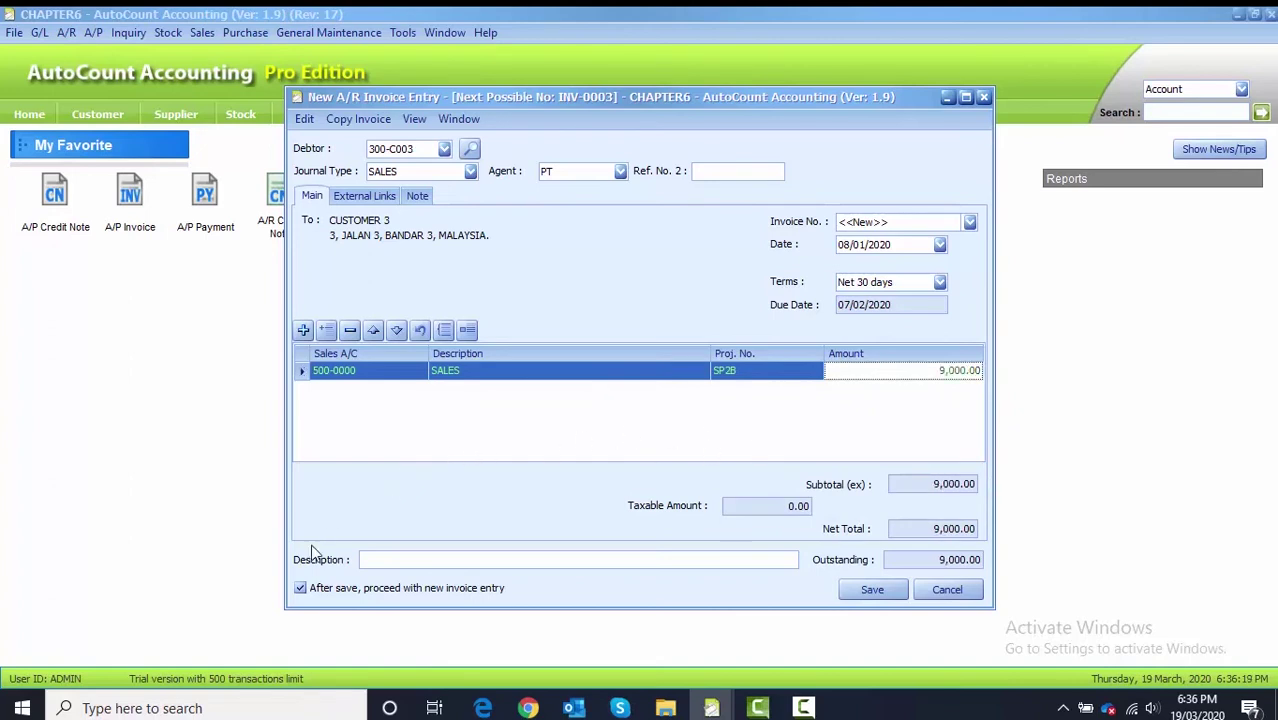
{"action": "left_click", "coordinate": [300, 588]}
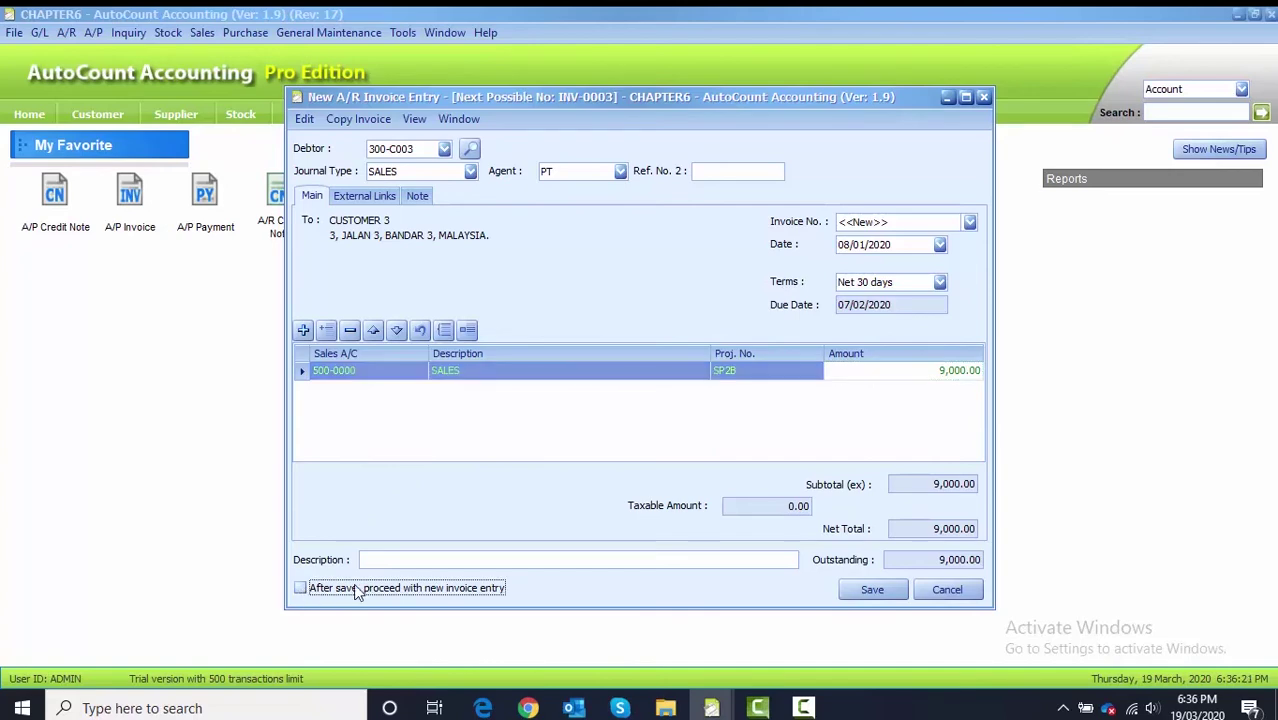
{"action": "left_click", "coordinate": [870, 592]}
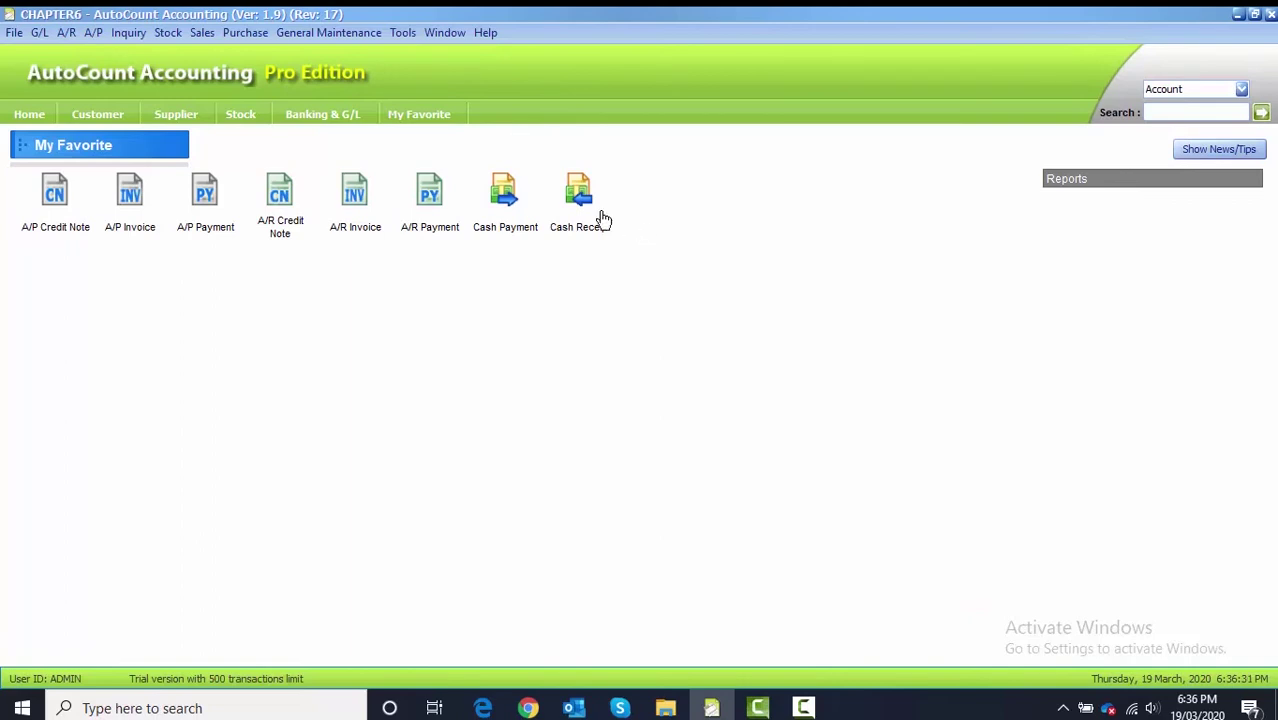
Start a new A/R credit note for debtor 300-C002 (CUSTOMER 2) with the CN type RETURN
{"action": "left_click", "coordinate": [283, 188]}
{"action": "left_click", "coordinate": [437, 133]}
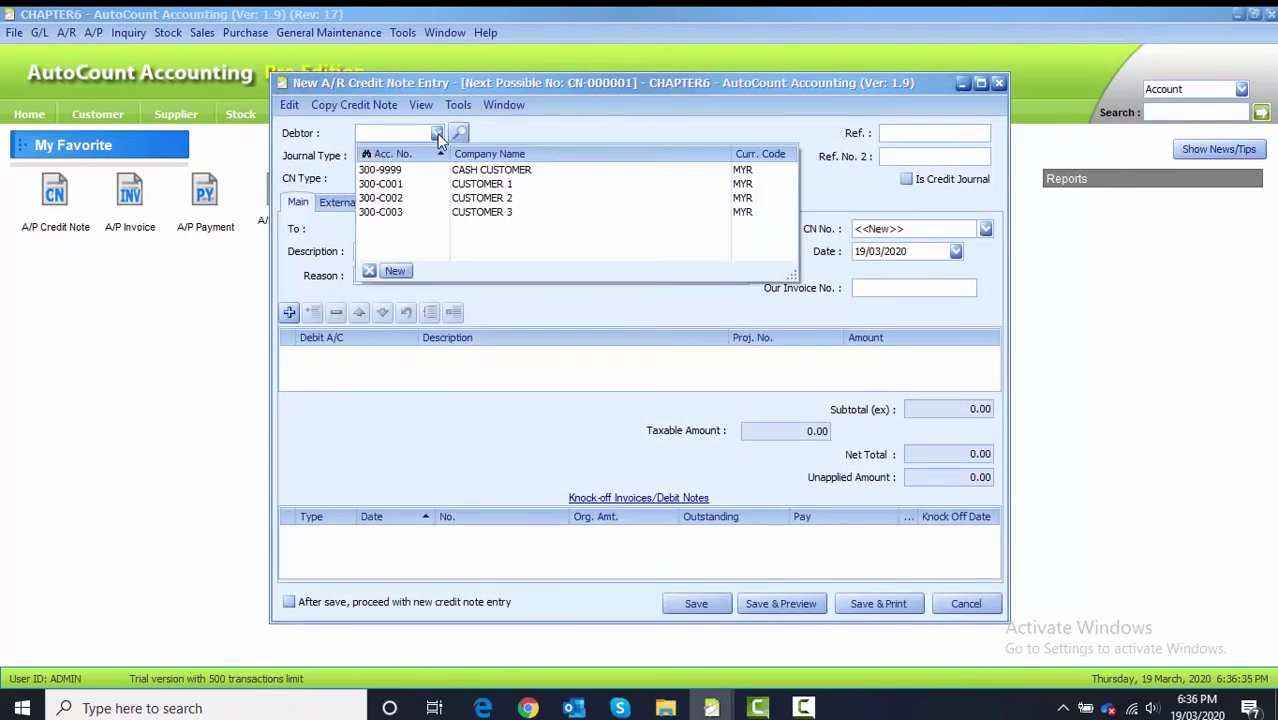
{"action": "left_click", "coordinate": [445, 198]}
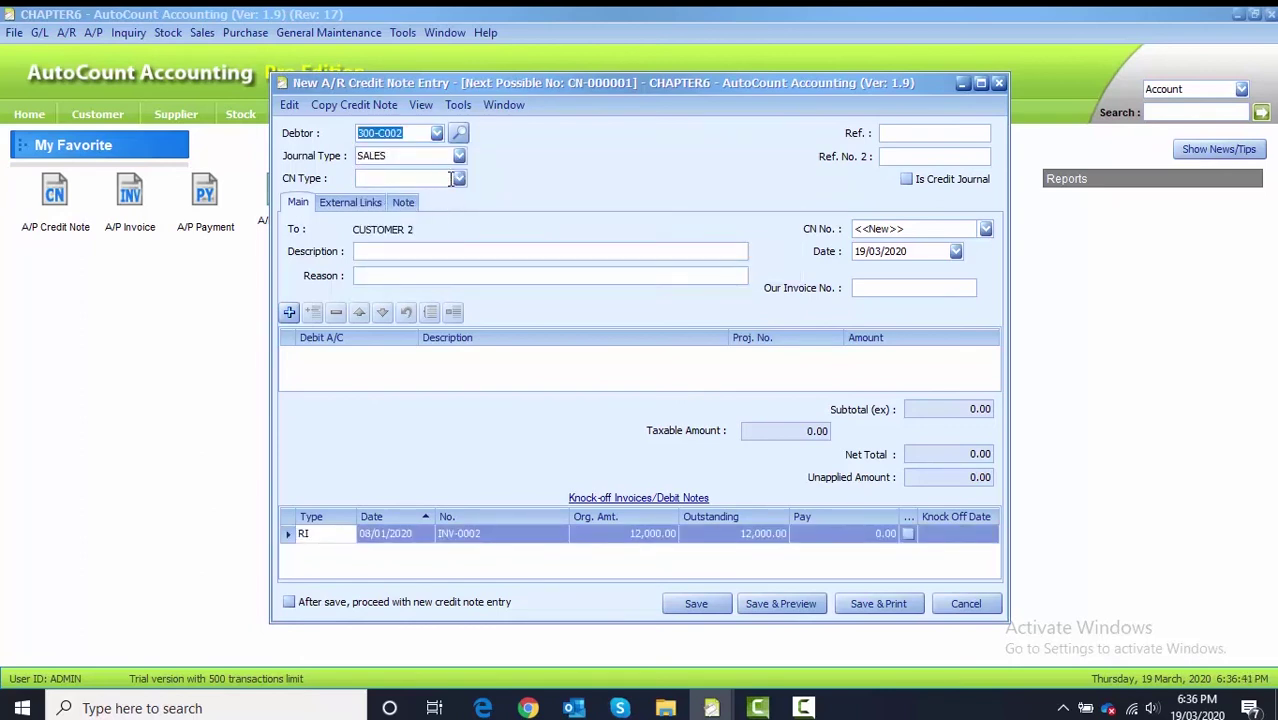
{"action": "left_click", "coordinate": [458, 178]}
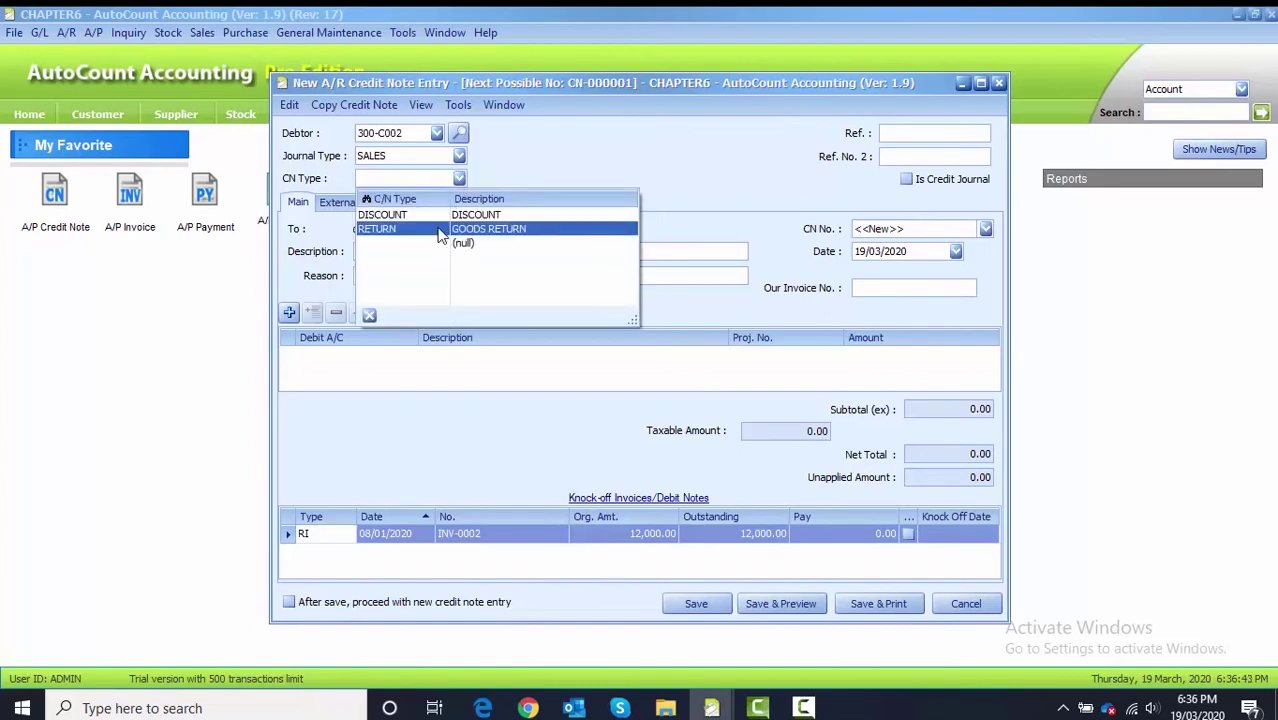
{"action": "left_click", "coordinate": [437, 230]}
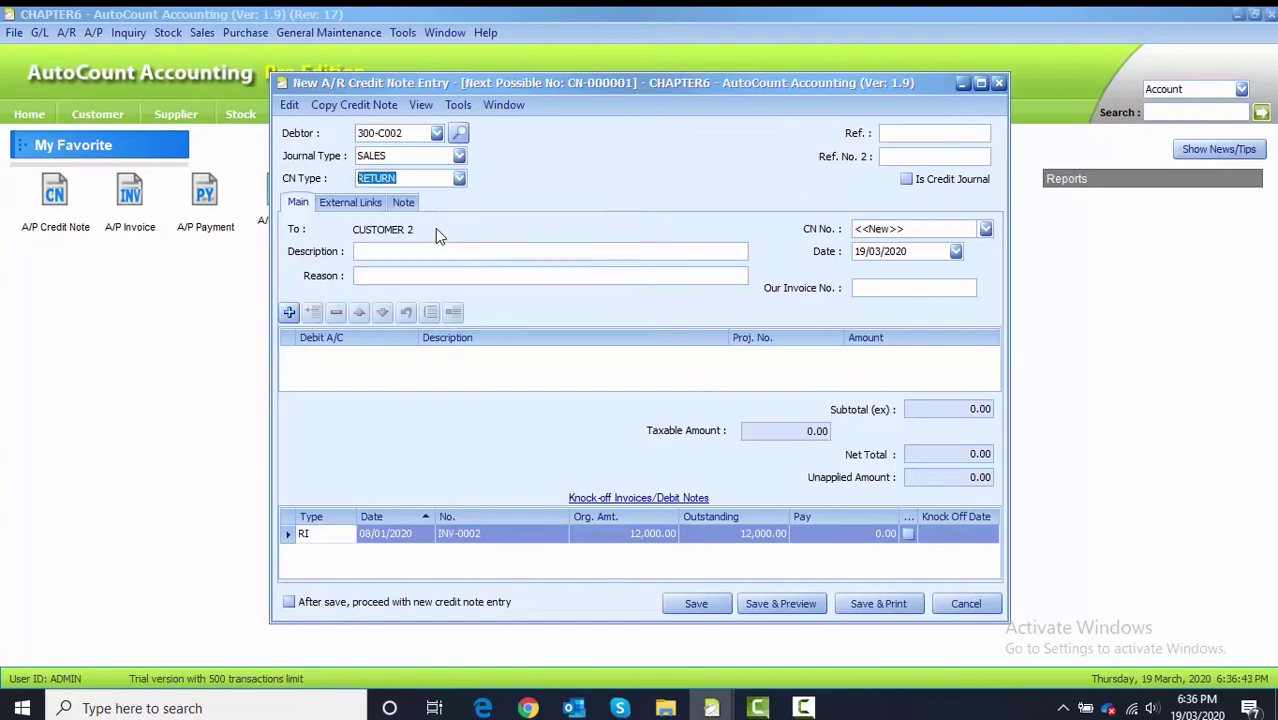
Describe the credit note as GOODS RETURNED and date it 10/01/2020
{"action": "left_click", "coordinate": [380, 254]}
{"action": "type", "text": "GOODS RE"}
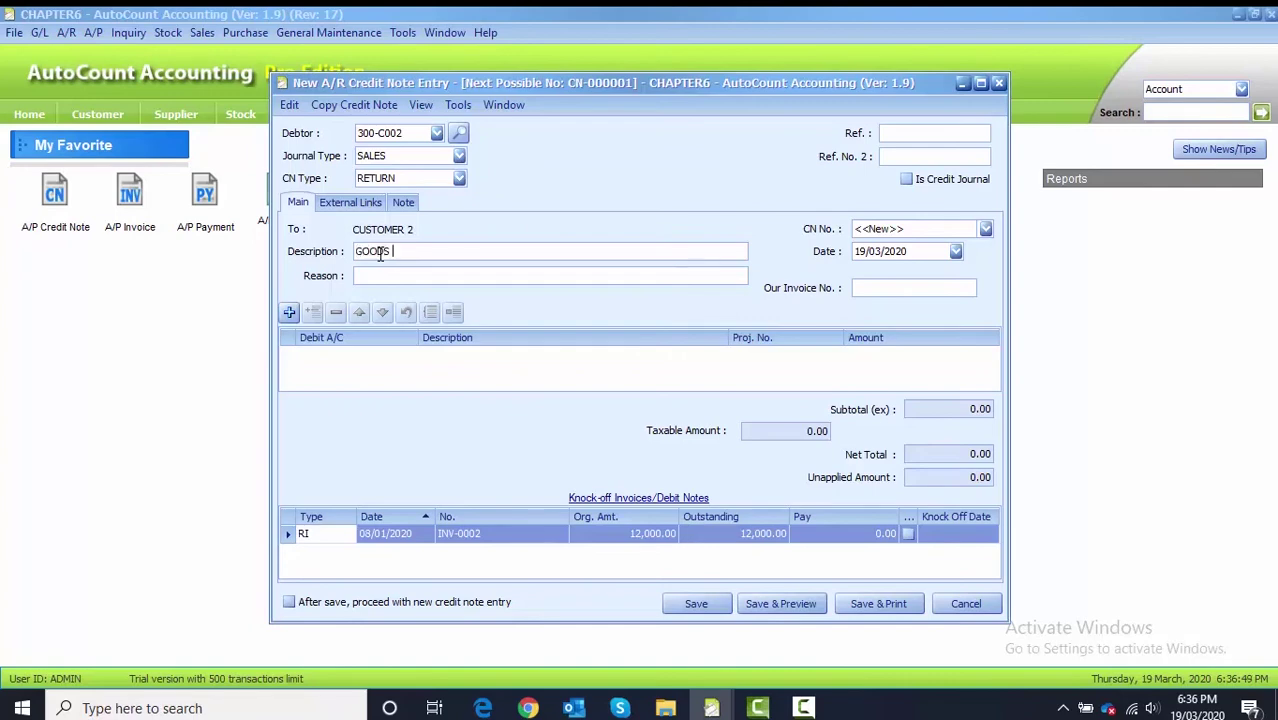
{"action": "type", "text": "TURNES"}
{"action": "key", "text": "BackSpace"}
{"action": "type", "text": "D"}
{"action": "left_click", "coordinate": [860, 253]}
{"action": "type", "text": "1001"}
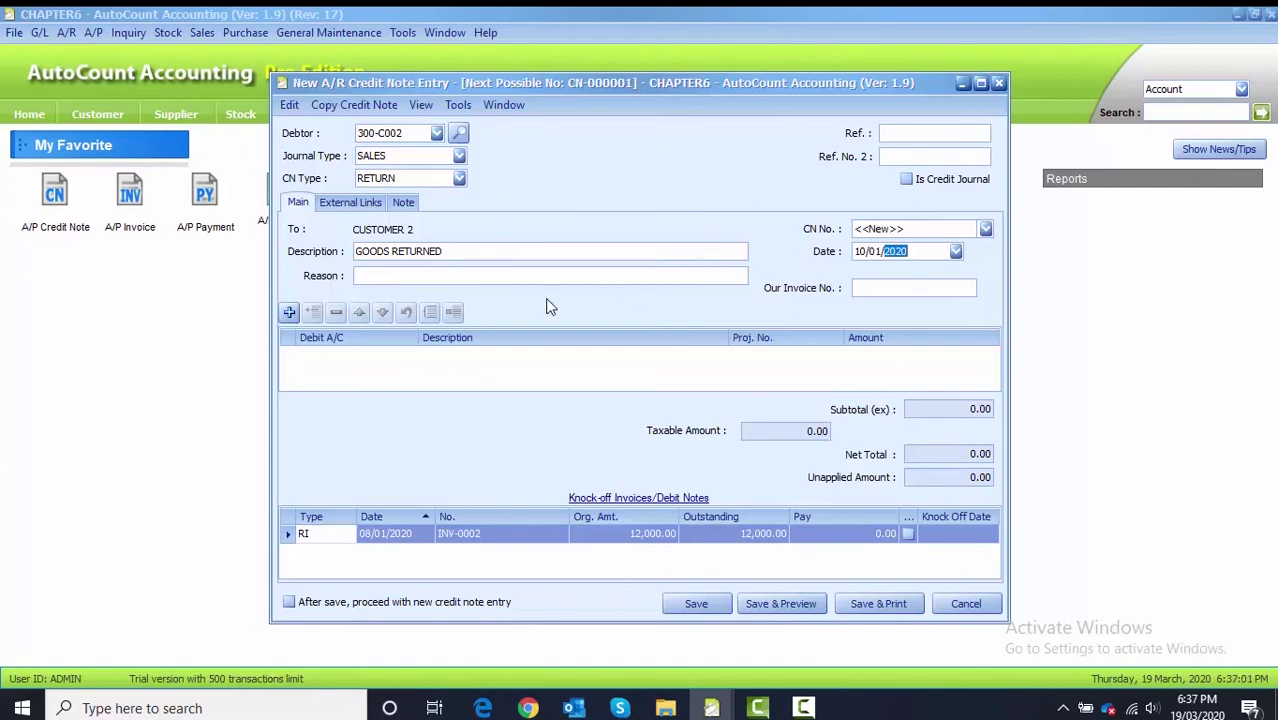
Add a detail line to the credit note using the SALES RETURN account 510-0000
{"action": "left_click", "coordinate": [289, 313]}
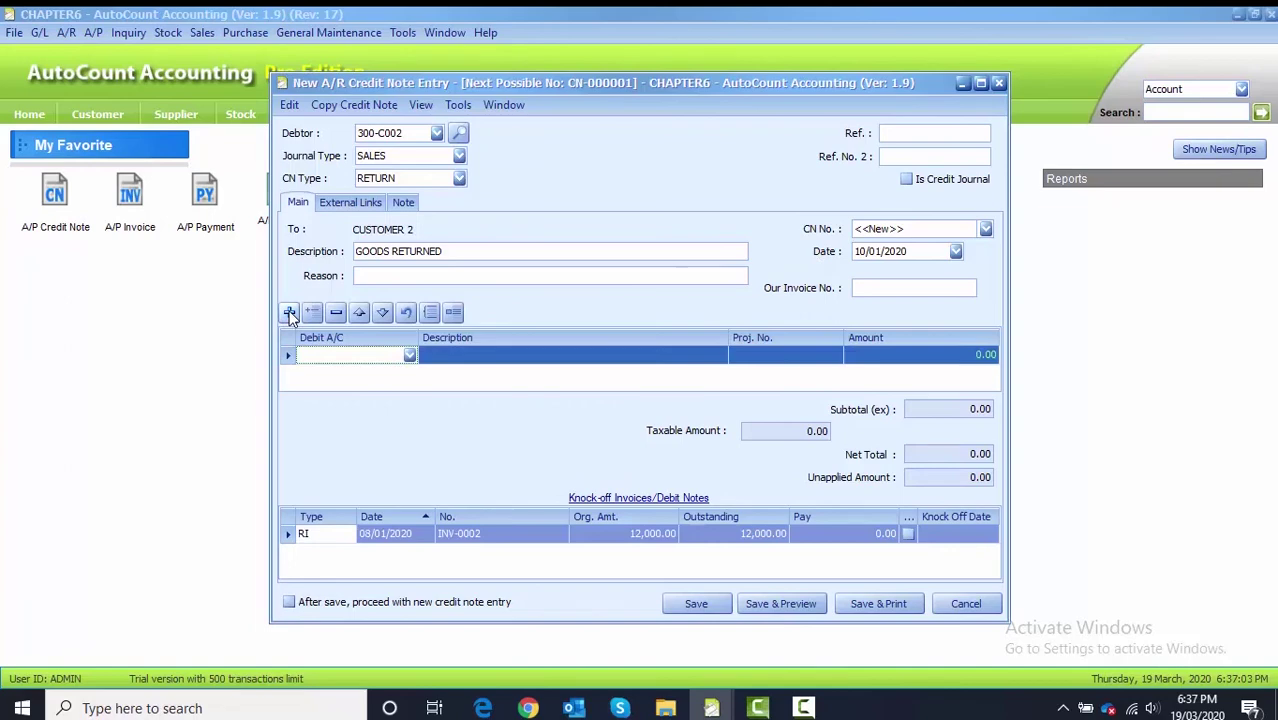
{"action": "left_click", "coordinate": [372, 357]}
{"action": "type", "text": "51"}
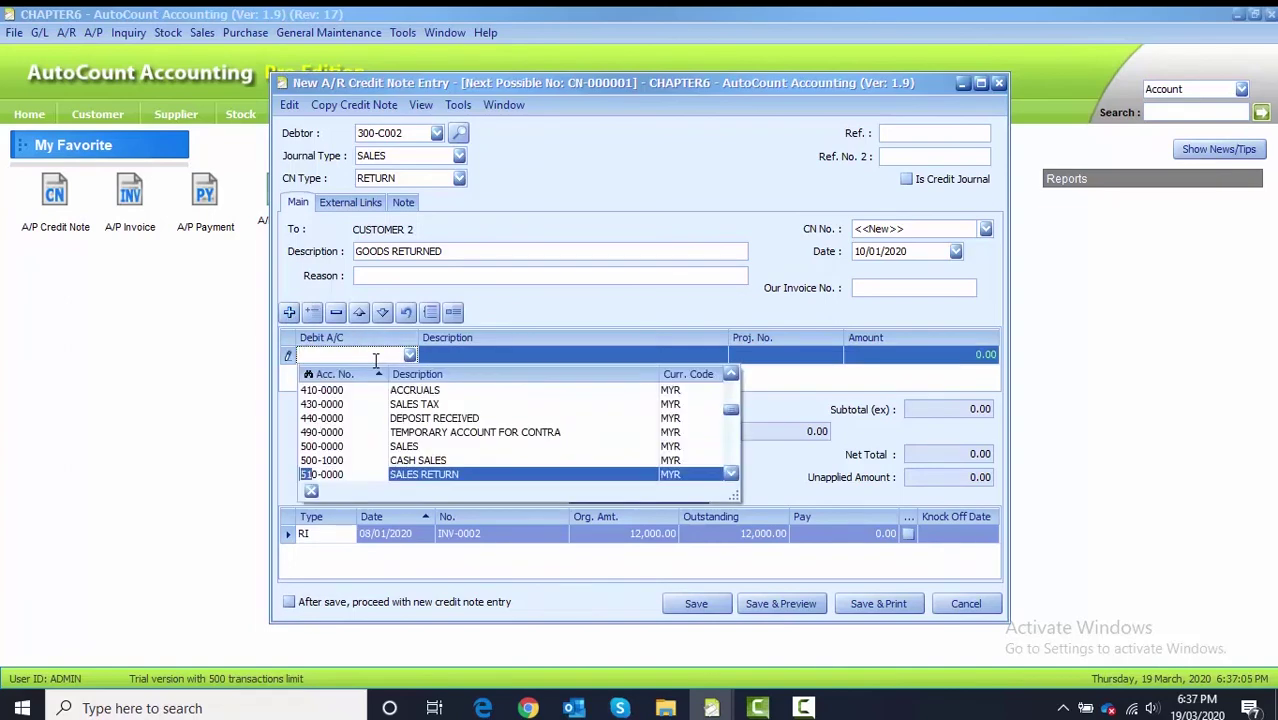
{"action": "type", "text": "0"}
{"action": "left_click", "coordinate": [380, 474]}
{"action": "left_click", "coordinate": [527, 360]}
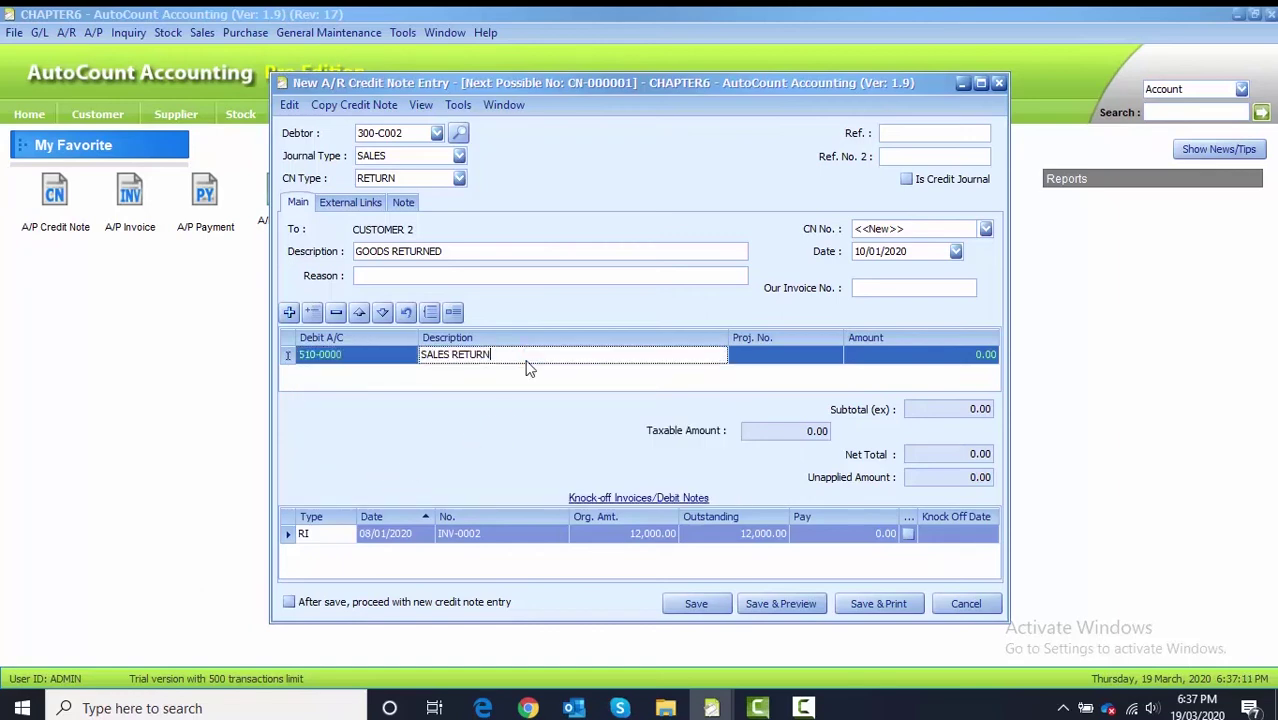
Assign the sales return line to project SP2A and set its amount to 150
{"action": "left_click", "coordinate": [833, 360]}
{"action": "left_click", "coordinate": [835, 356]}
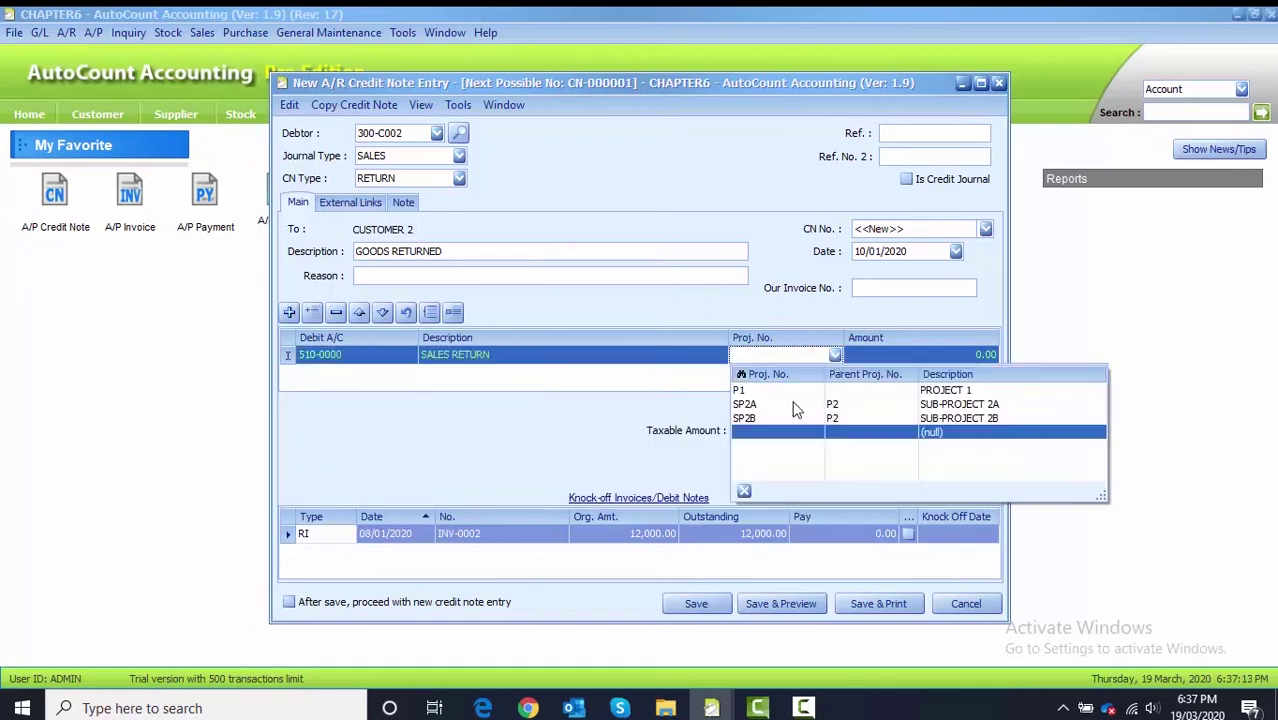
{"action": "left_click", "coordinate": [747, 406]}
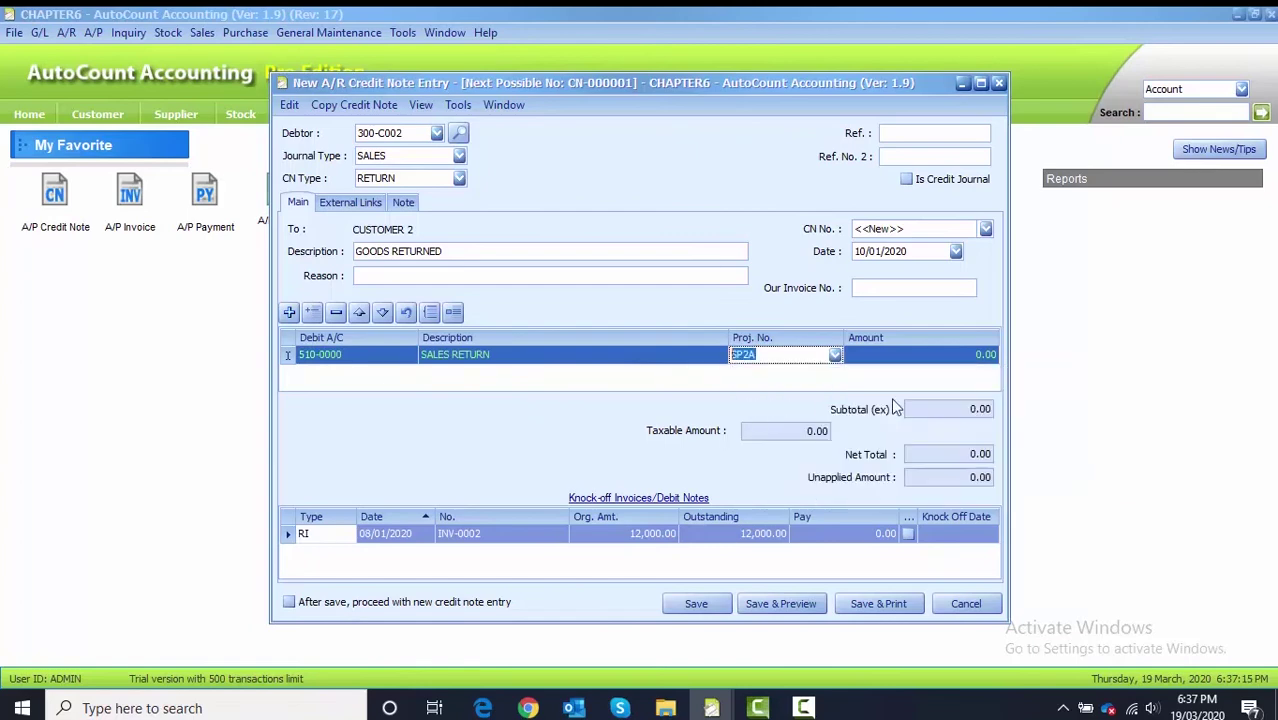
{"action": "left_click", "coordinate": [952, 357]}
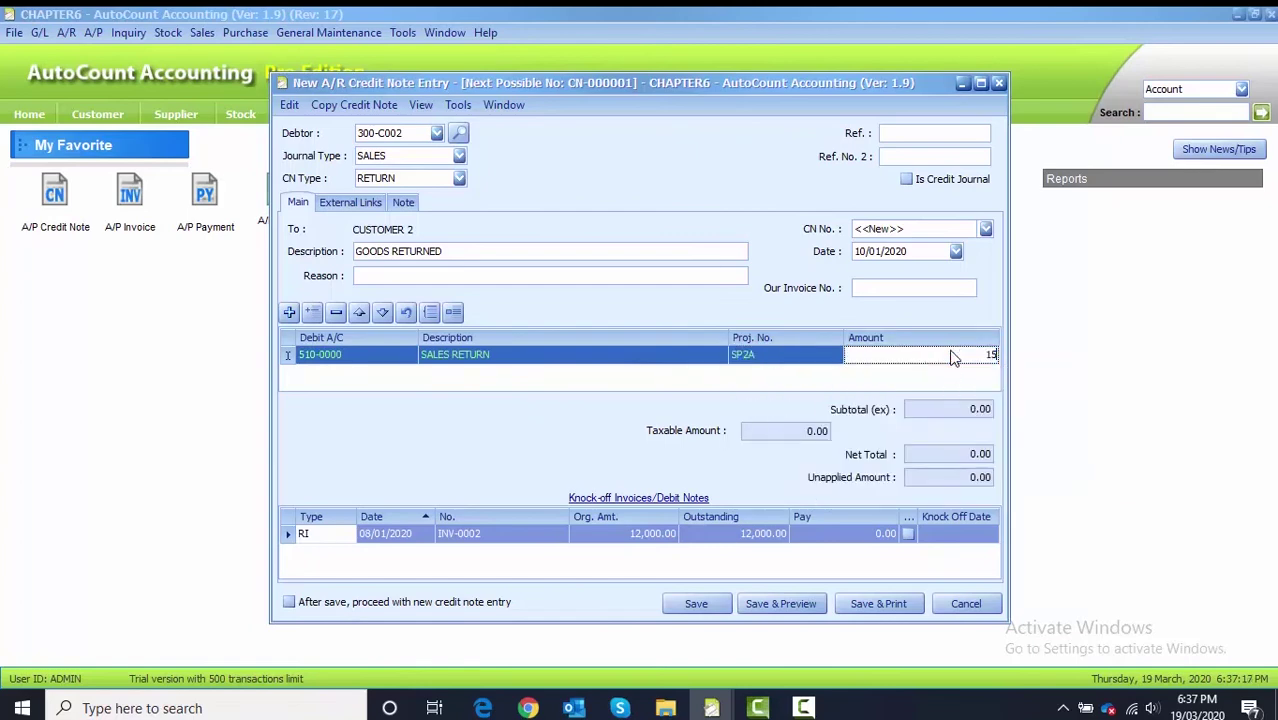
{"action": "type", "text": "150"}
{"action": "key", "text": "Return"}
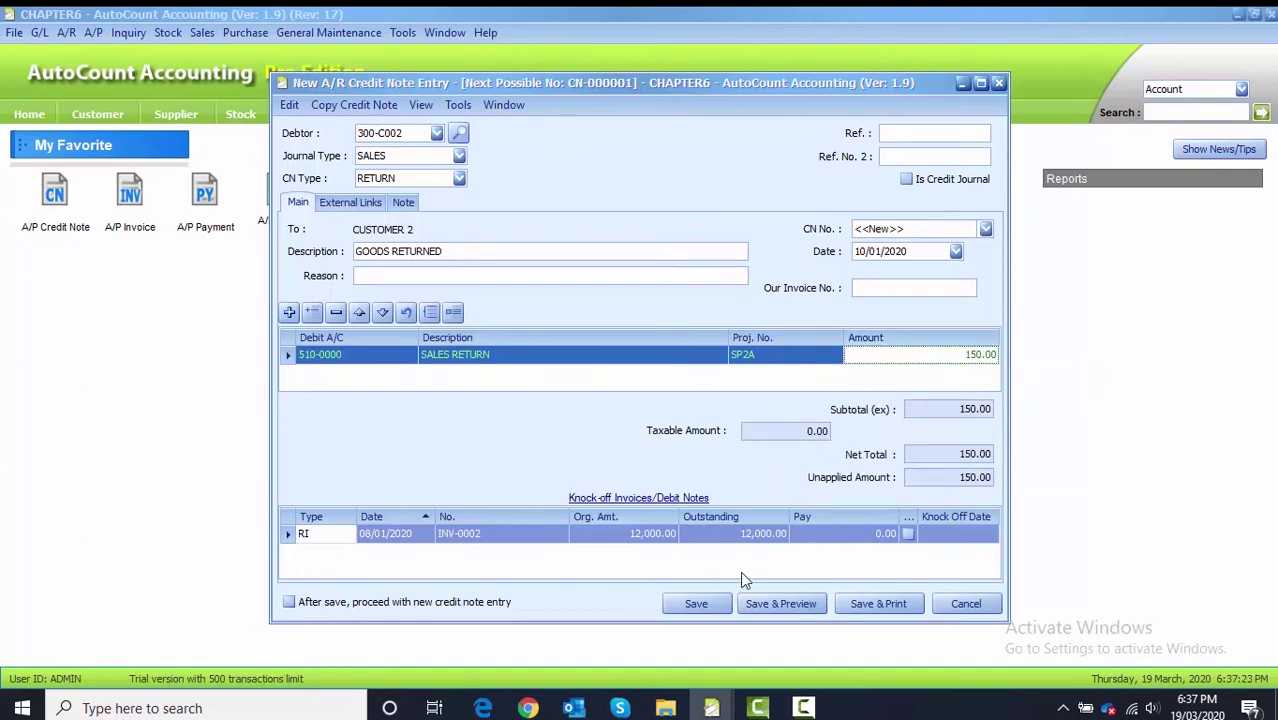
Knock off the credit note against invoice INV-0002 and save it
{"action": "left_click", "coordinate": [503, 540]}
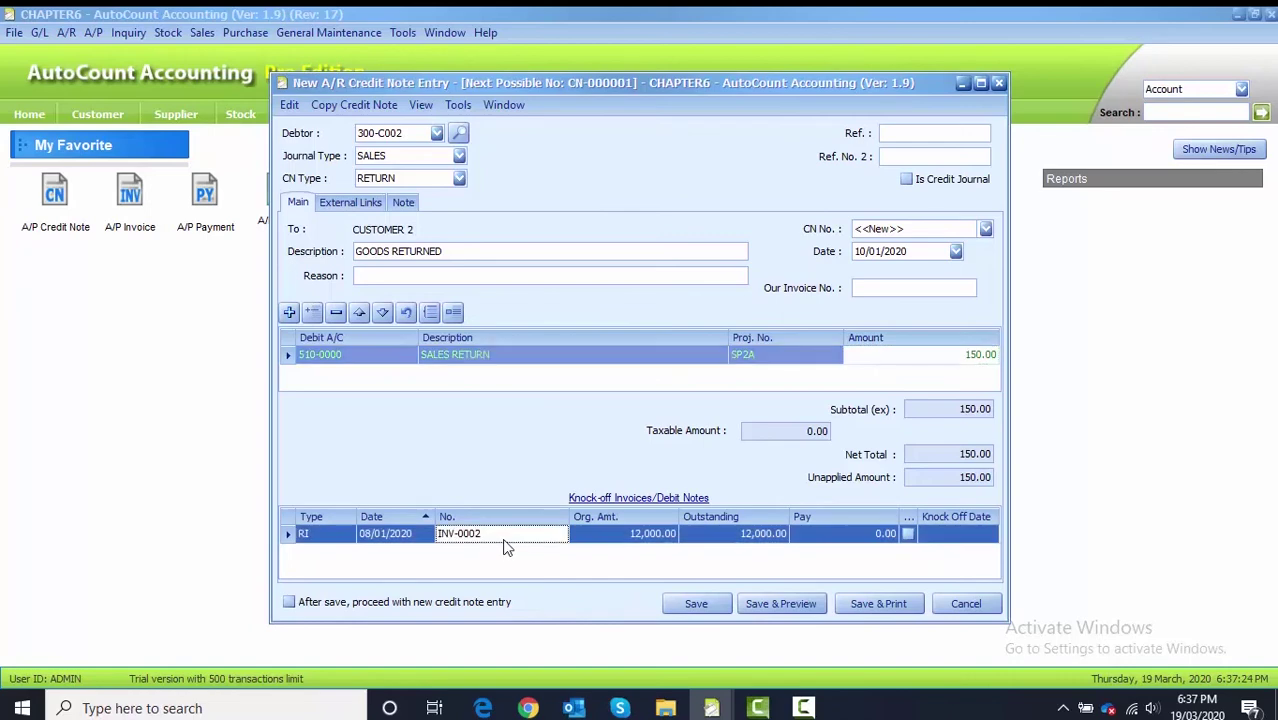
{"action": "left_click", "coordinate": [908, 534]}
{"action": "left_click", "coordinate": [908, 535]}
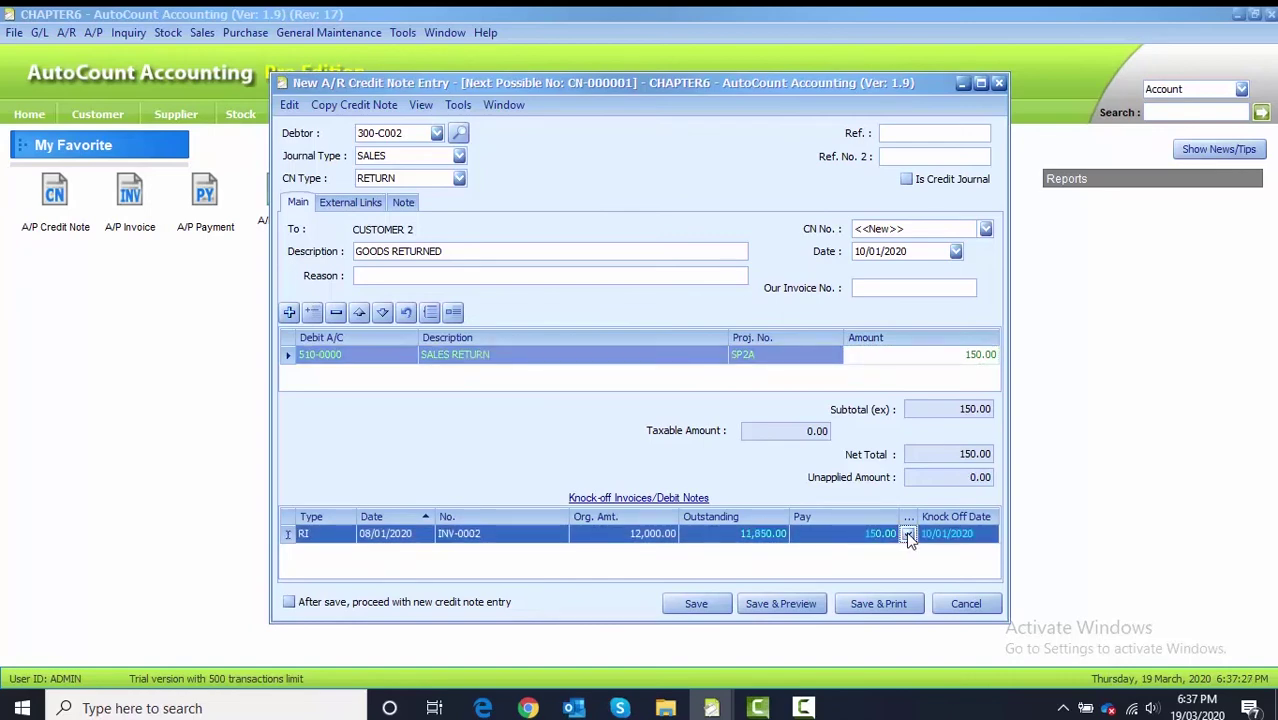
{"action": "left_click", "coordinate": [699, 605]}
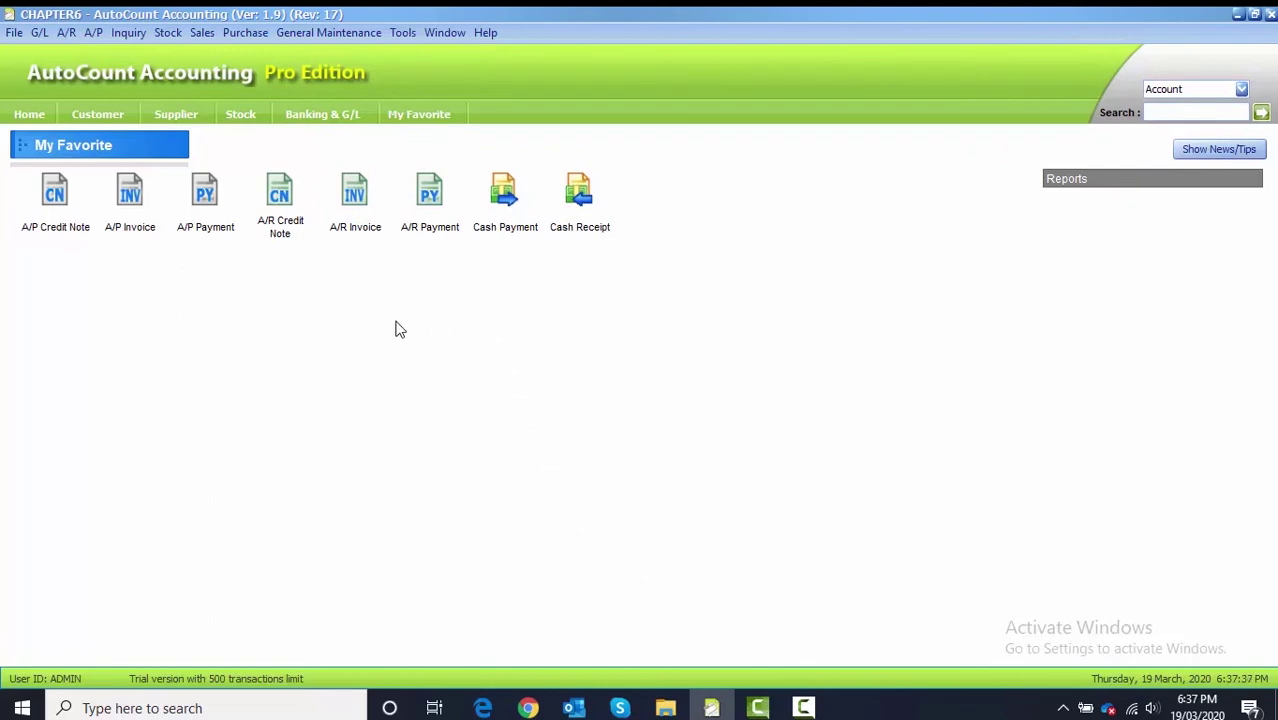
Start a new A/R receive payment for debtor 300-C001 (CUSTOMER 1) and assign it to project P1
{"action": "left_click", "coordinate": [419, 197]}
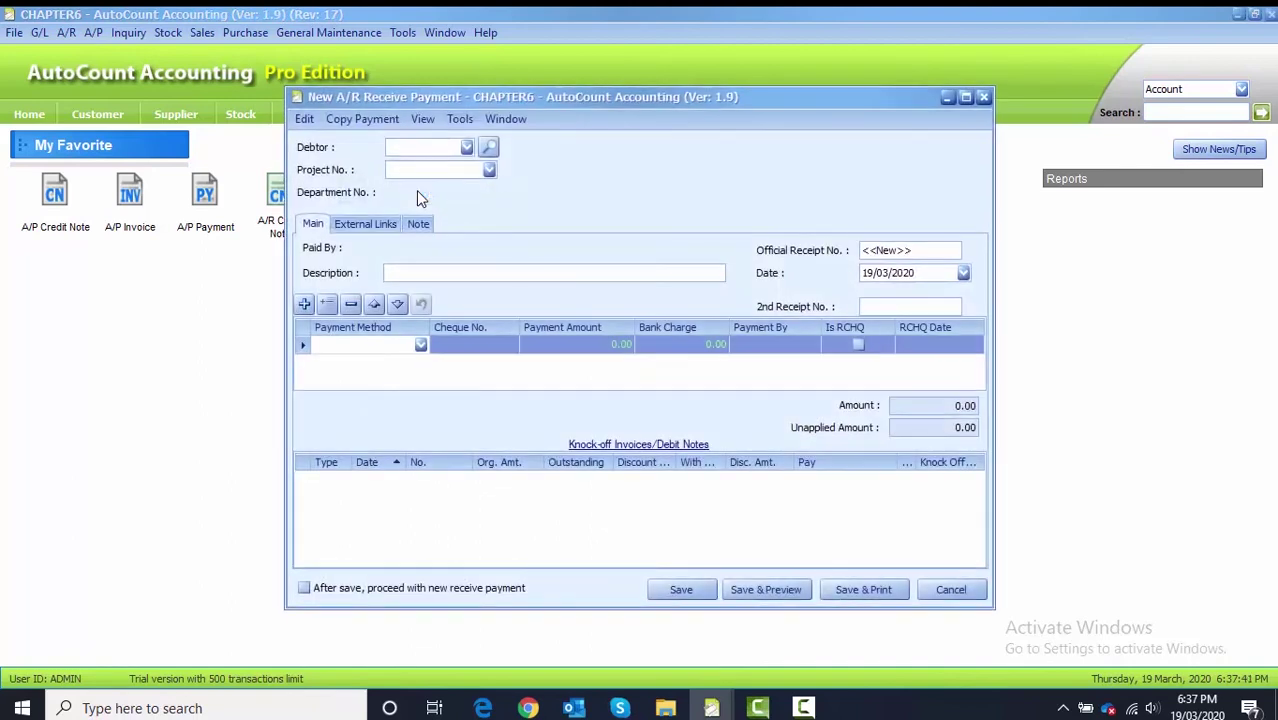
{"action": "left_click", "coordinate": [466, 149]}
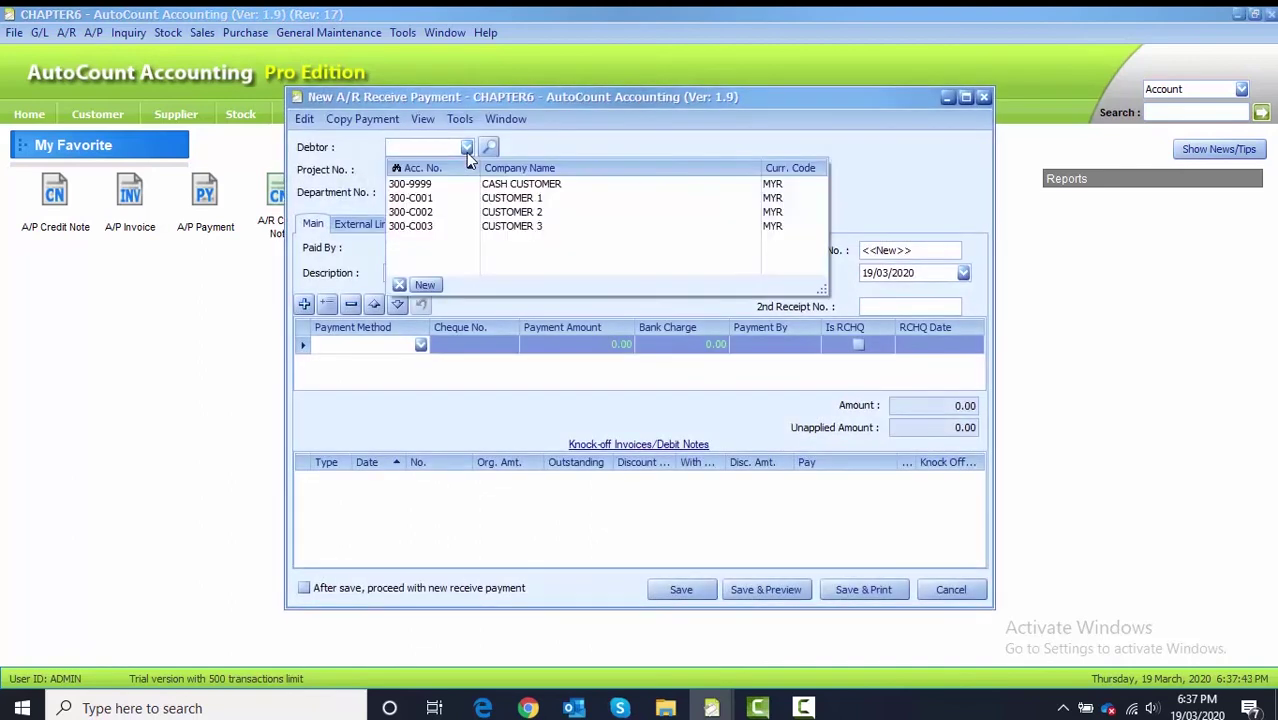
{"action": "left_click", "coordinate": [448, 197]}
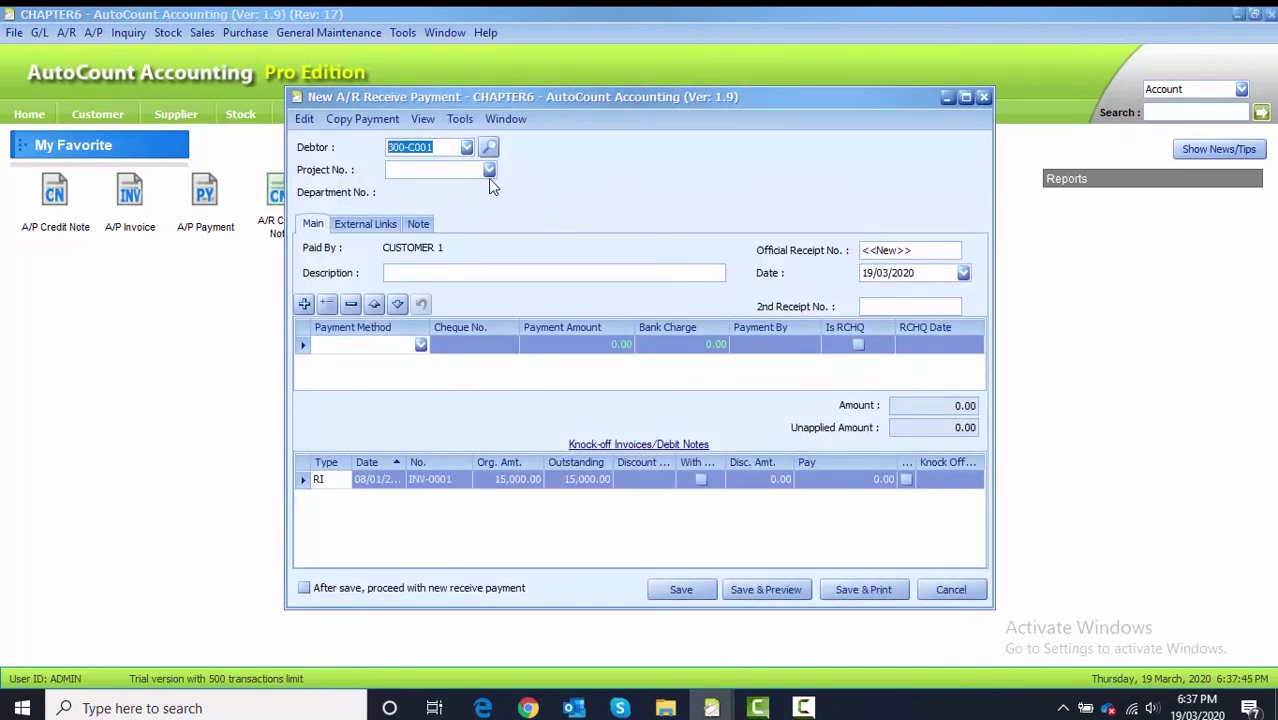
{"action": "left_click", "coordinate": [489, 170]}
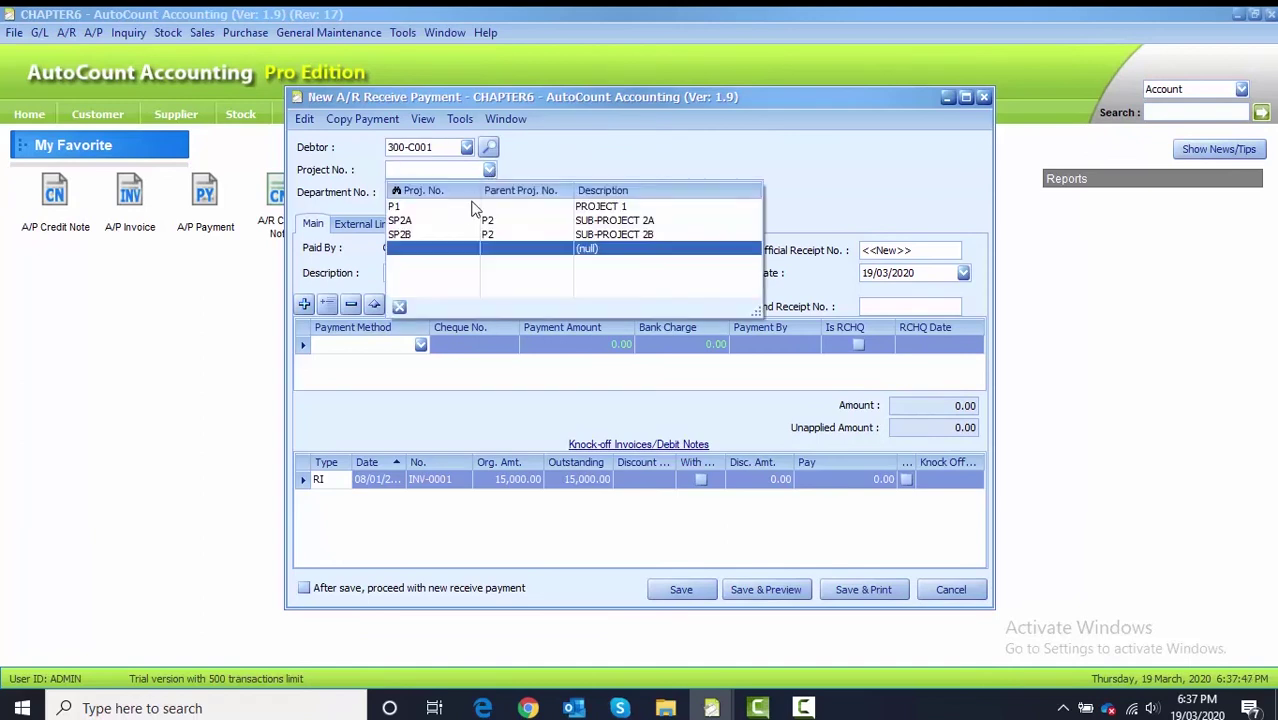
{"action": "left_click", "coordinate": [474, 207]}
Describe the received payment as PAYMENT ON ACCOUNT and date it 10/01/2020
{"action": "left_click", "coordinate": [468, 272]}
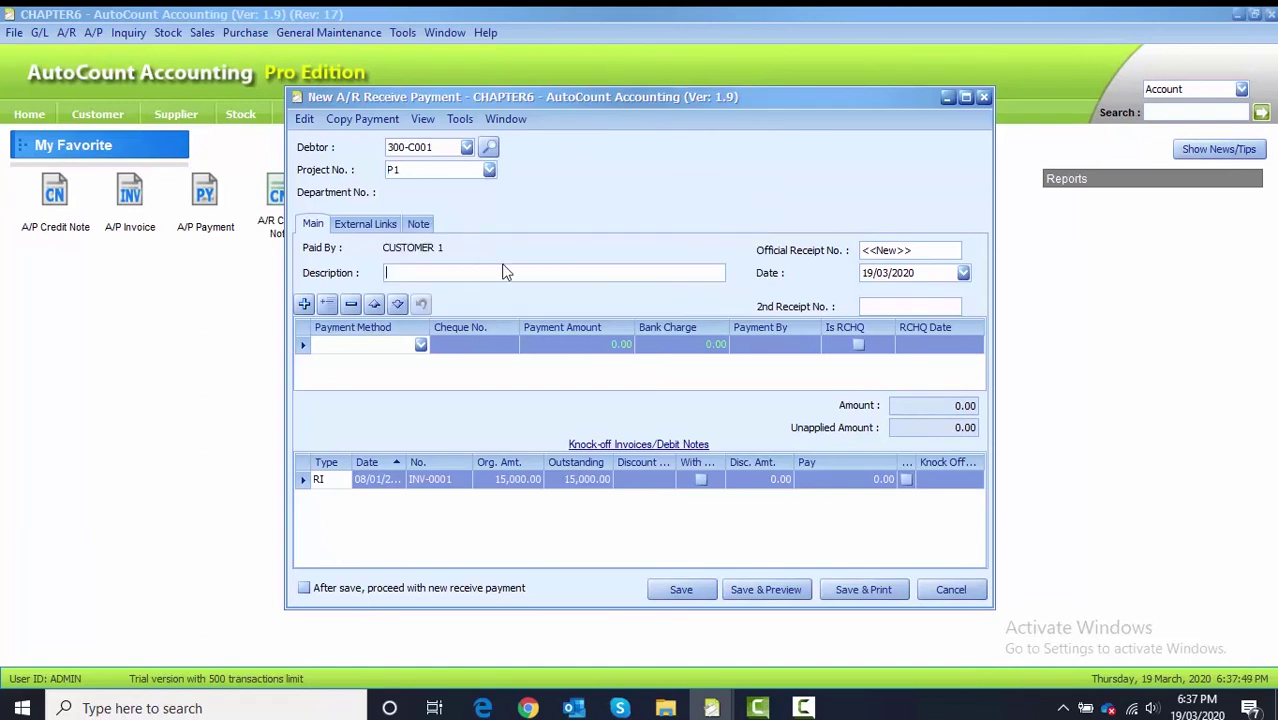
{"action": "type", "text": "PAYMENT ON ACCOUNT"}
{"action": "left_click", "coordinate": [868, 273]}
{"action": "type", "text": "1001"}
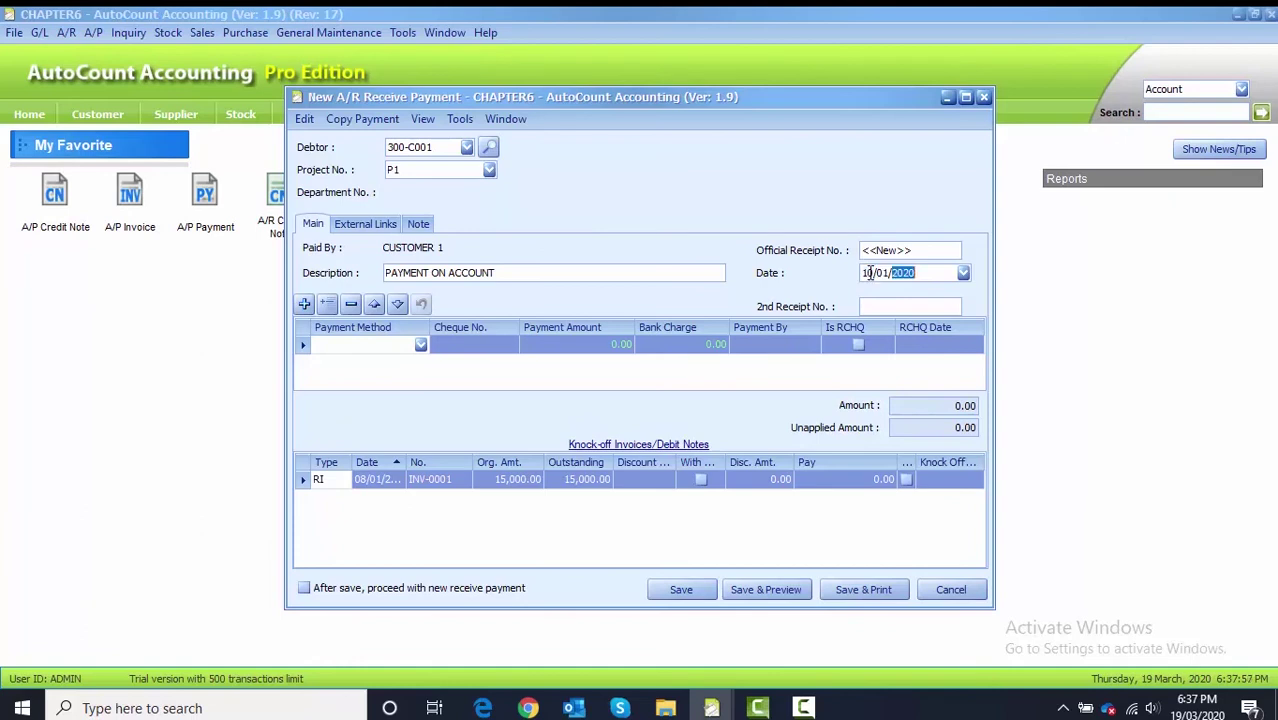
Set the receipt's payment method to CIMB-KL with cheque number RHB 23456 and a payment amount of 3000
{"action": "left_click", "coordinate": [421, 345]}
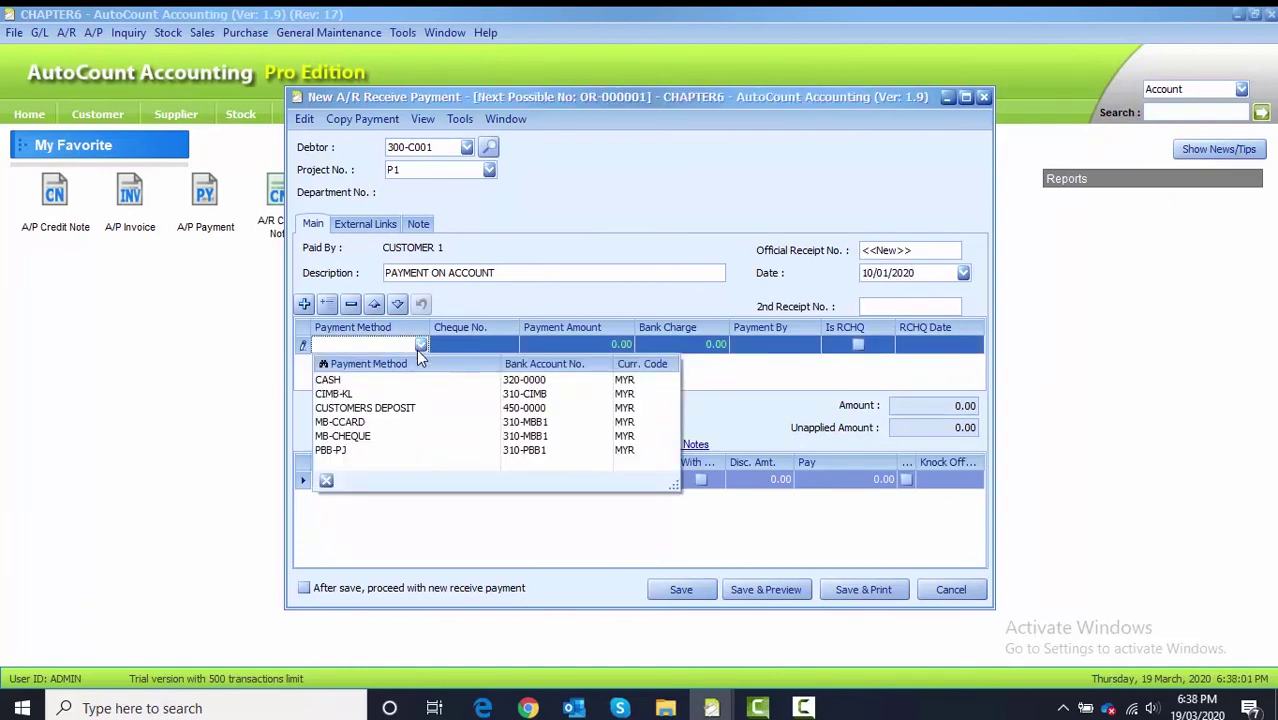
{"action": "left_click", "coordinate": [362, 395]}
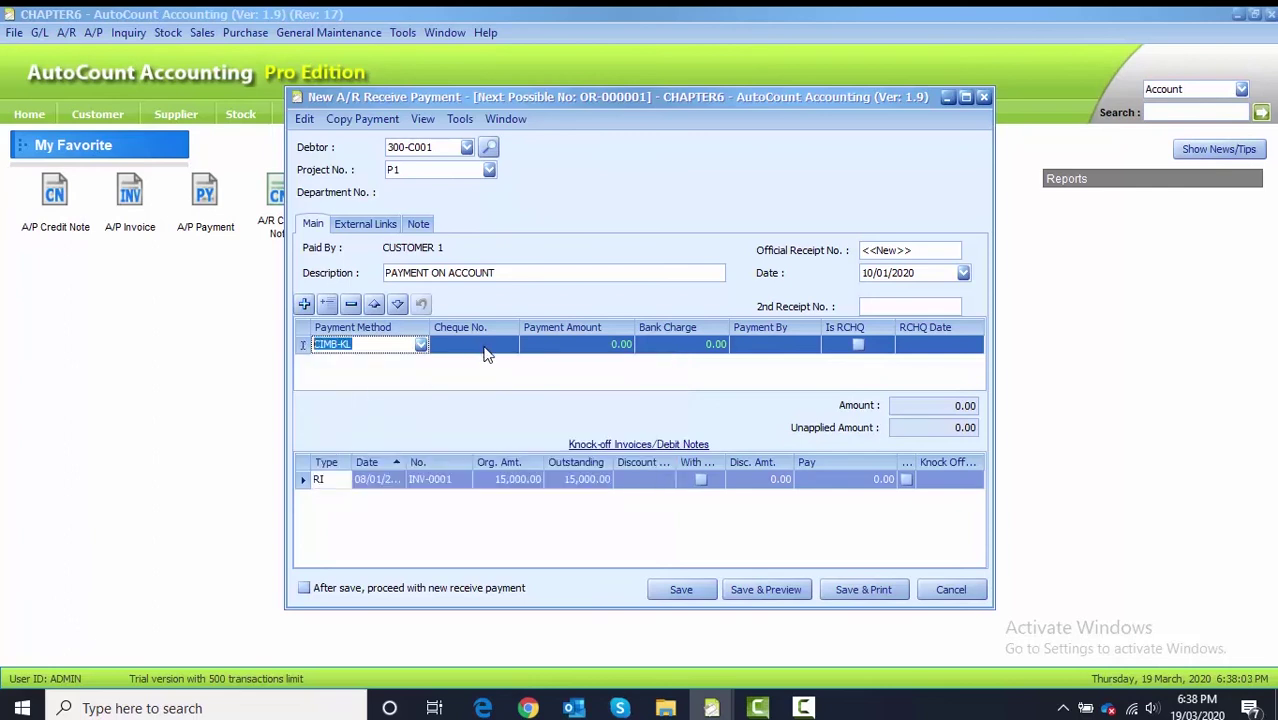
{"action": "left_click", "coordinate": [480, 345]}
{"action": "type", "text": "RHB"}
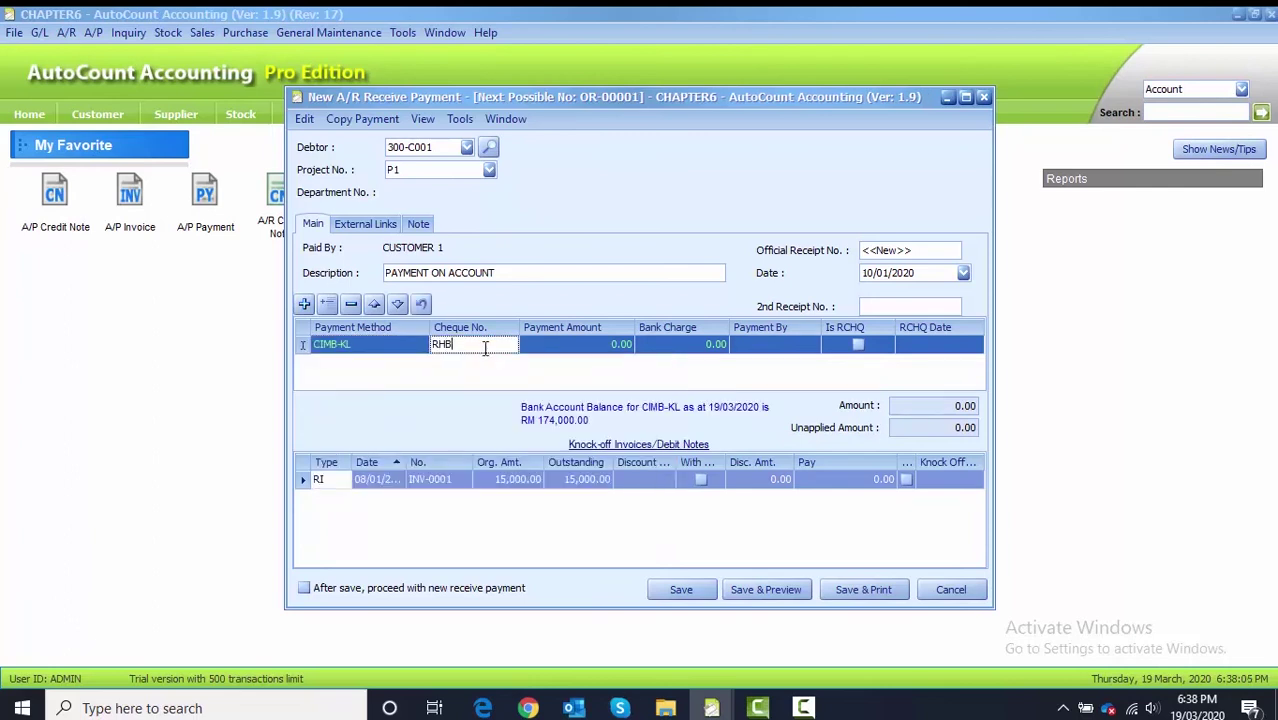
{"action": "type", "text": " 23456"}
{"action": "left_click", "coordinate": [576, 344]}
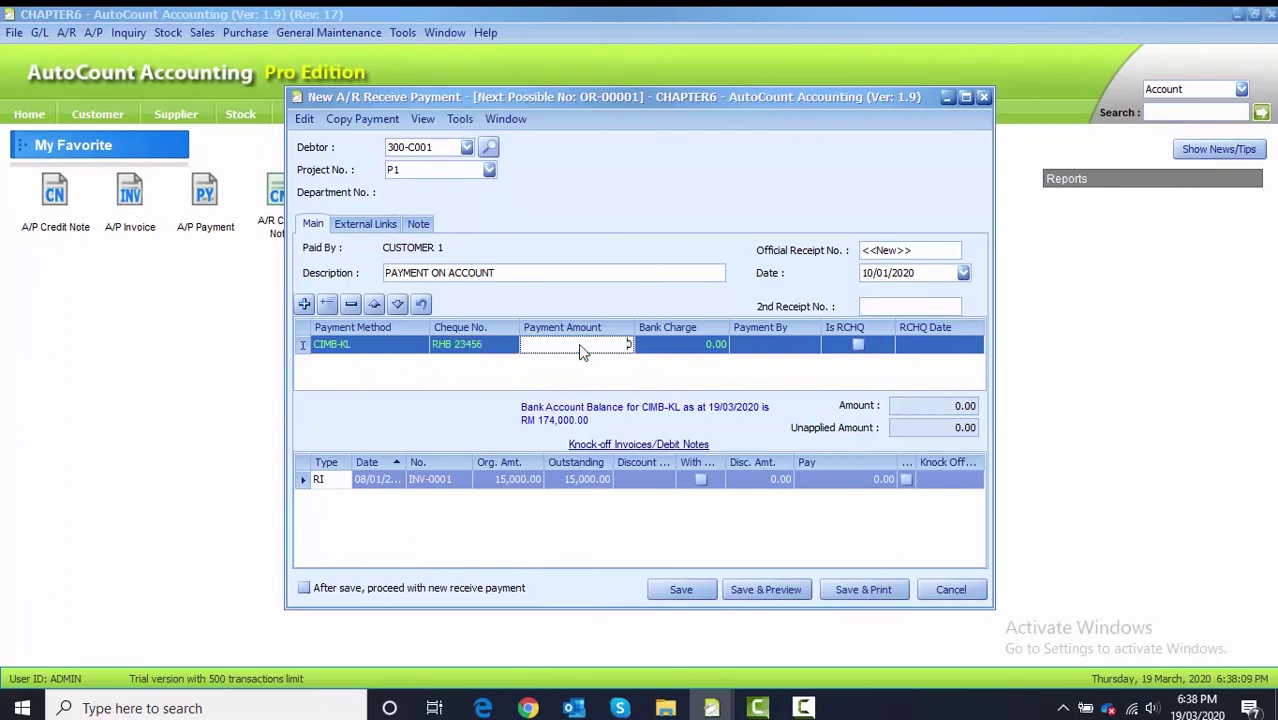
{"action": "type", "text": "3000"}
{"action": "left_click", "coordinate": [565, 375]}
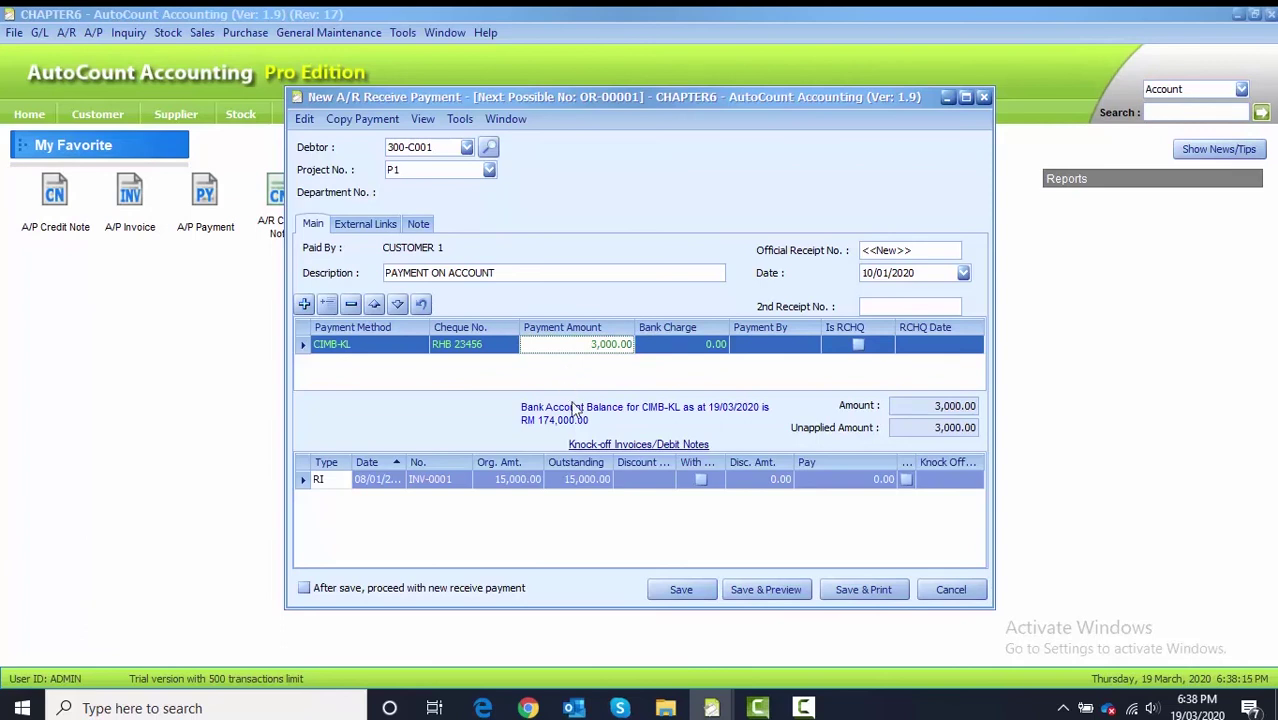
Knock off the received payment against invoice INV-0001 and save it
{"action": "left_click", "coordinate": [906, 480]}
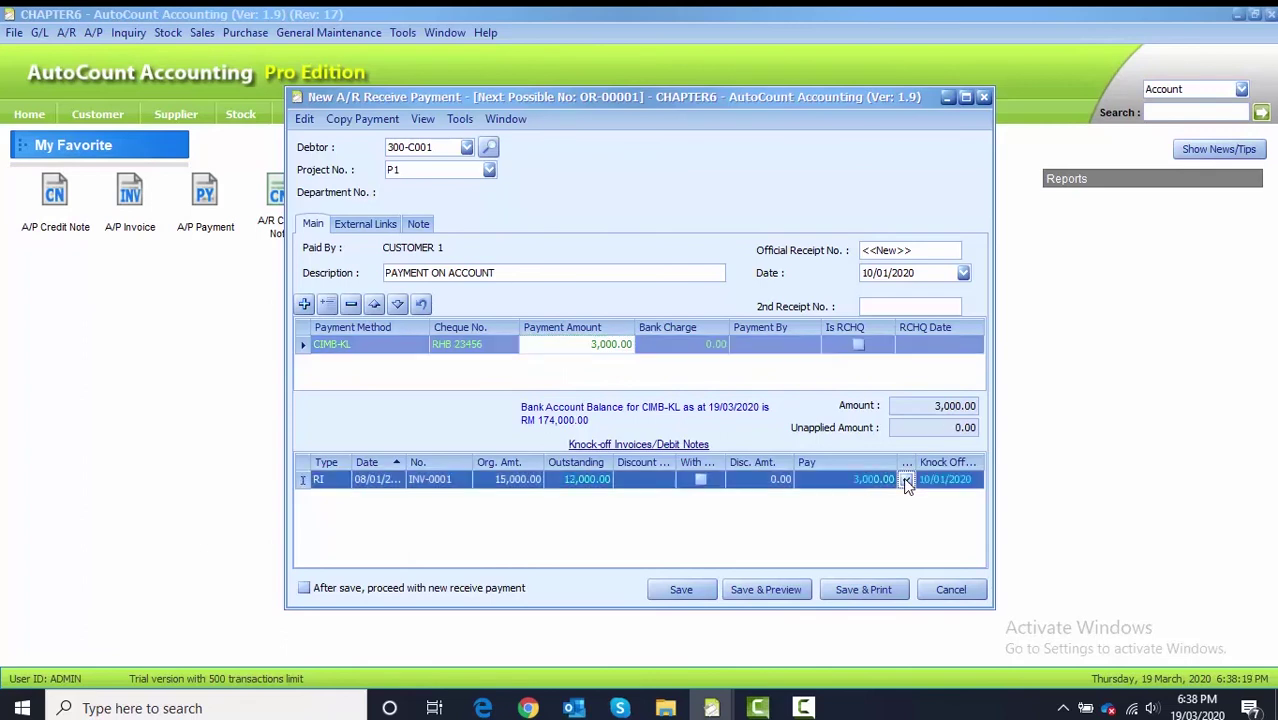
{"action": "left_click", "coordinate": [682, 590]}
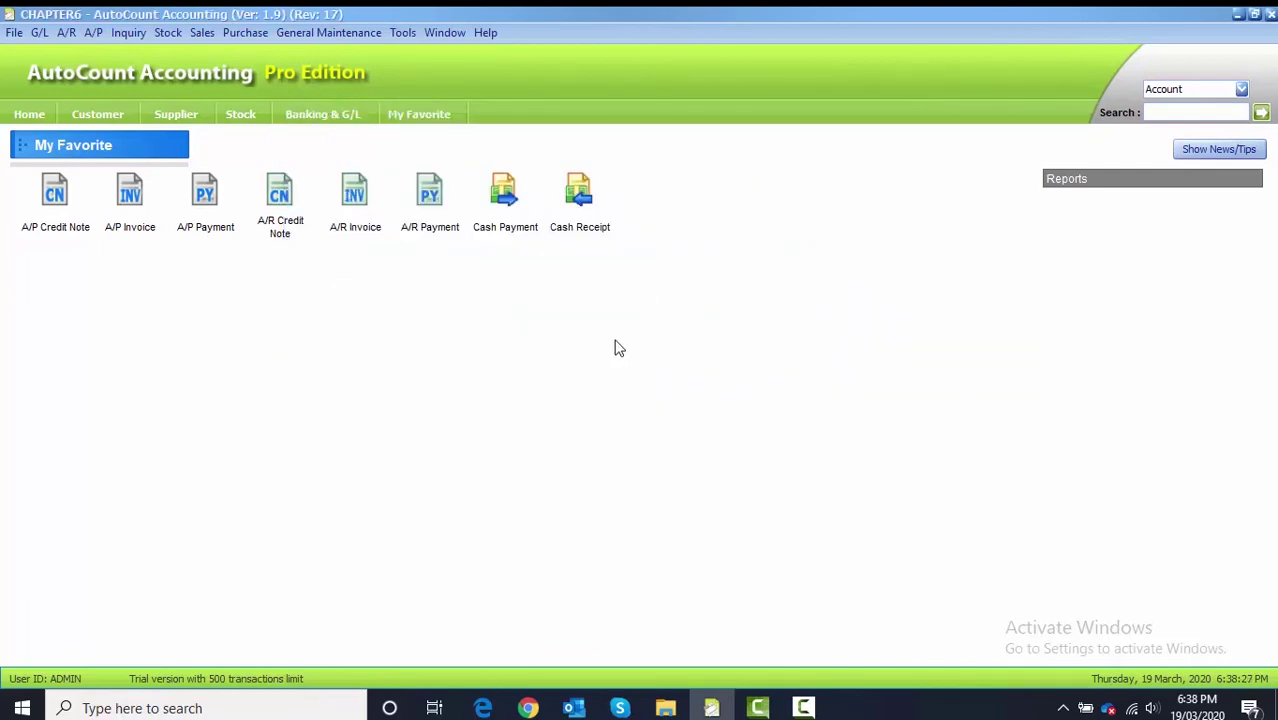
Start a new cash receipt voucher received from CASH CUSTOMER with the description CASH SALE
{"action": "left_click", "coordinate": [593, 177]}
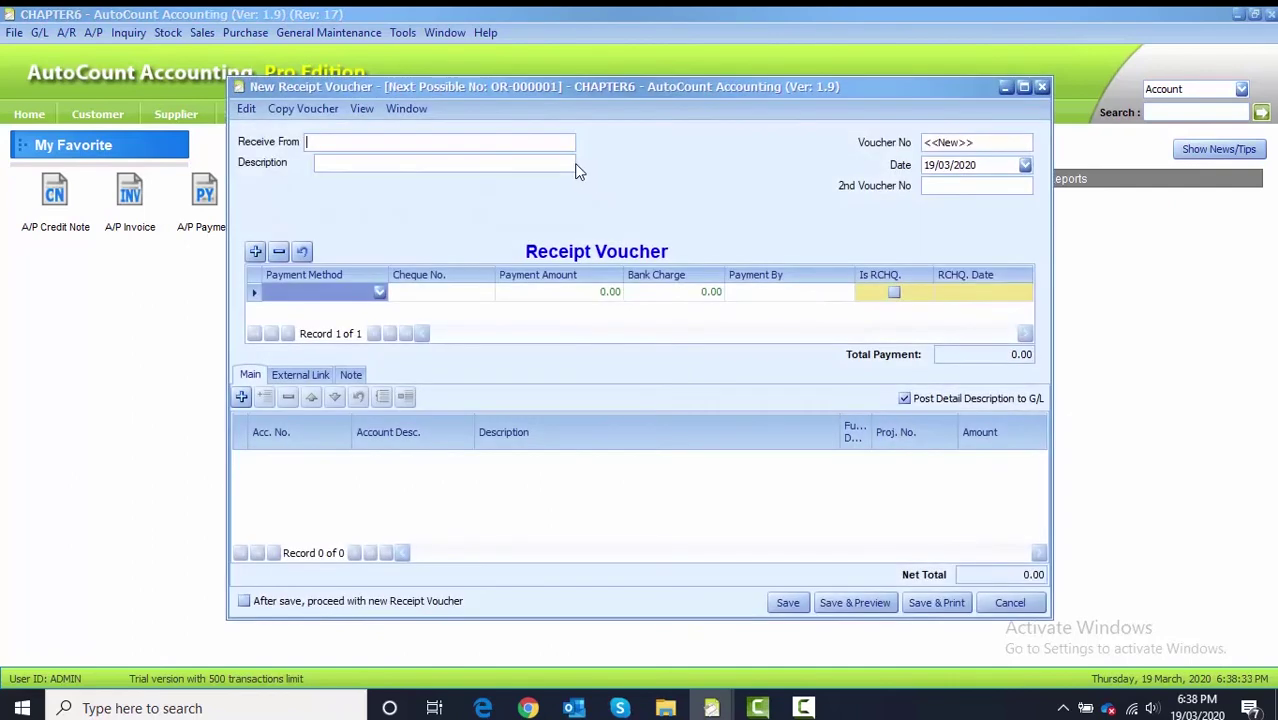
{"action": "type", "text": "CASH CUSTOMER"}
{"action": "left_click", "coordinate": [412, 160]}
{"action": "type", "text": "VASH SALE"}
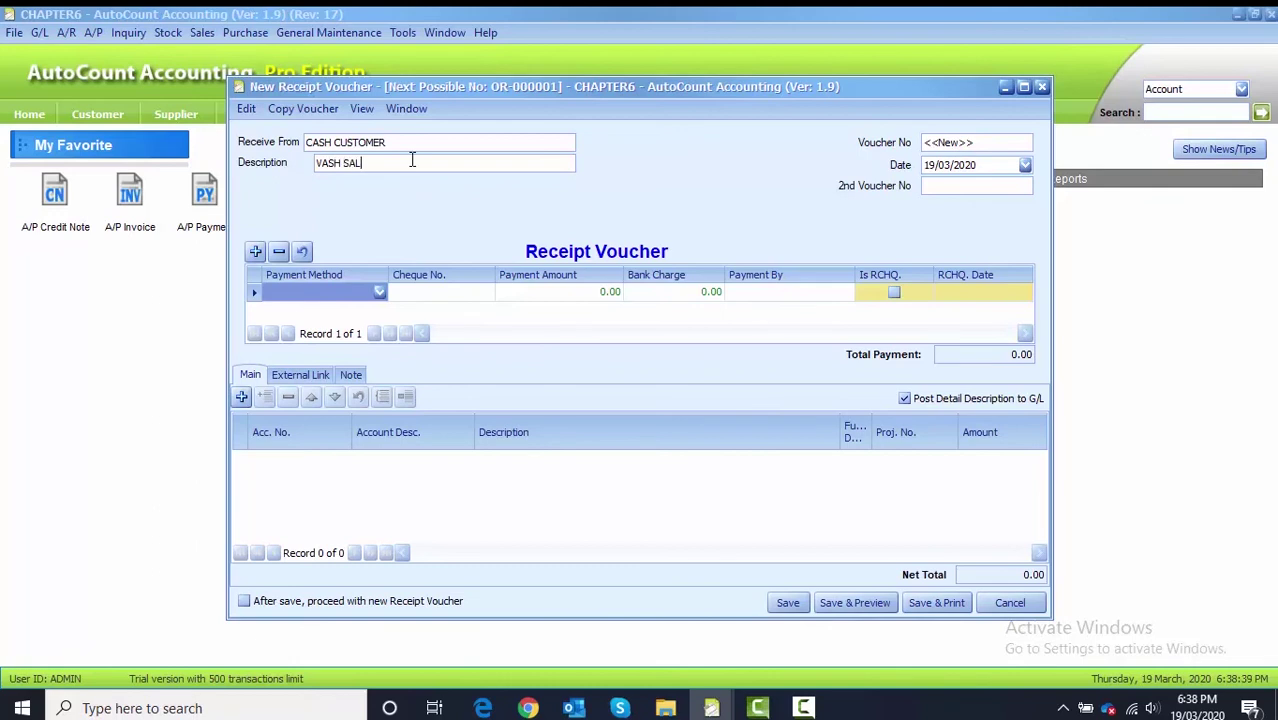
{"action": "left_click", "coordinate": [324, 163]}
{"action": "key", "text": "BackSpace"}
{"action": "type", "text": "C"}
Date the receipt voucher 10/01/2020 and set its payment method to CASH
{"action": "left_click", "coordinate": [928, 164]}
{"action": "type", "text": "10/01"}
{"action": "left_click", "coordinate": [380, 293]}
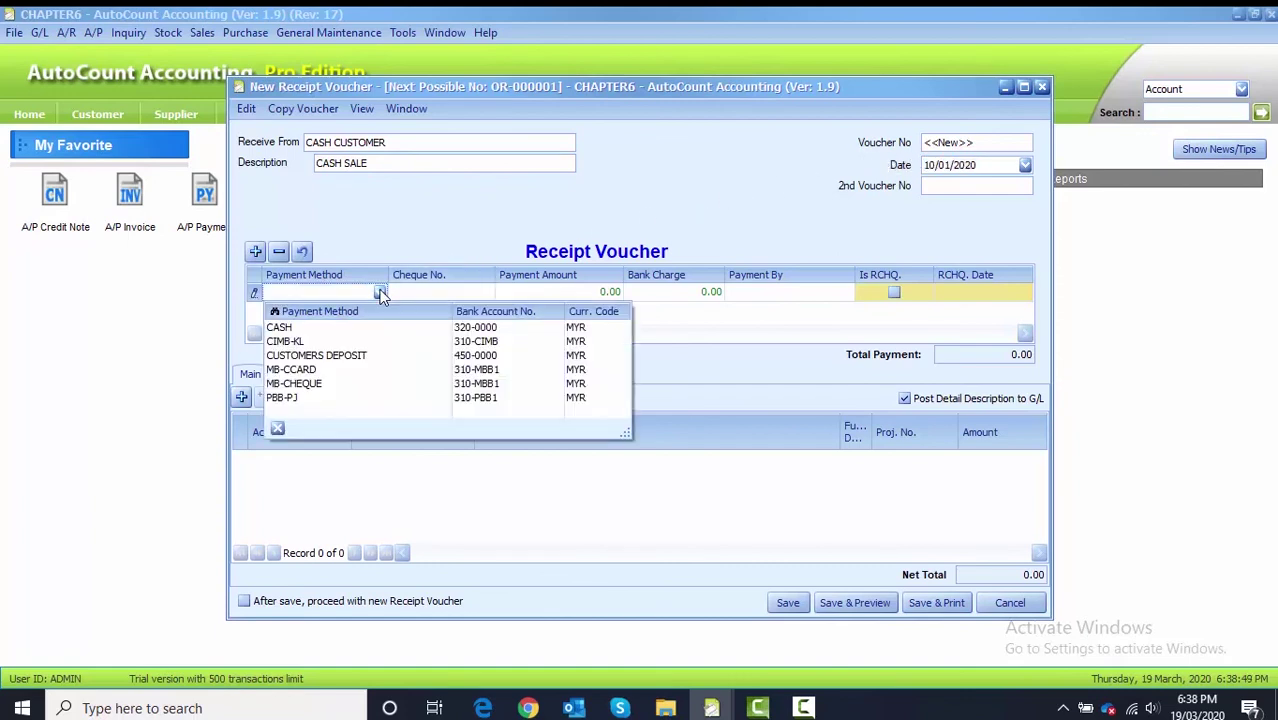
{"action": "left_click", "coordinate": [331, 328]}
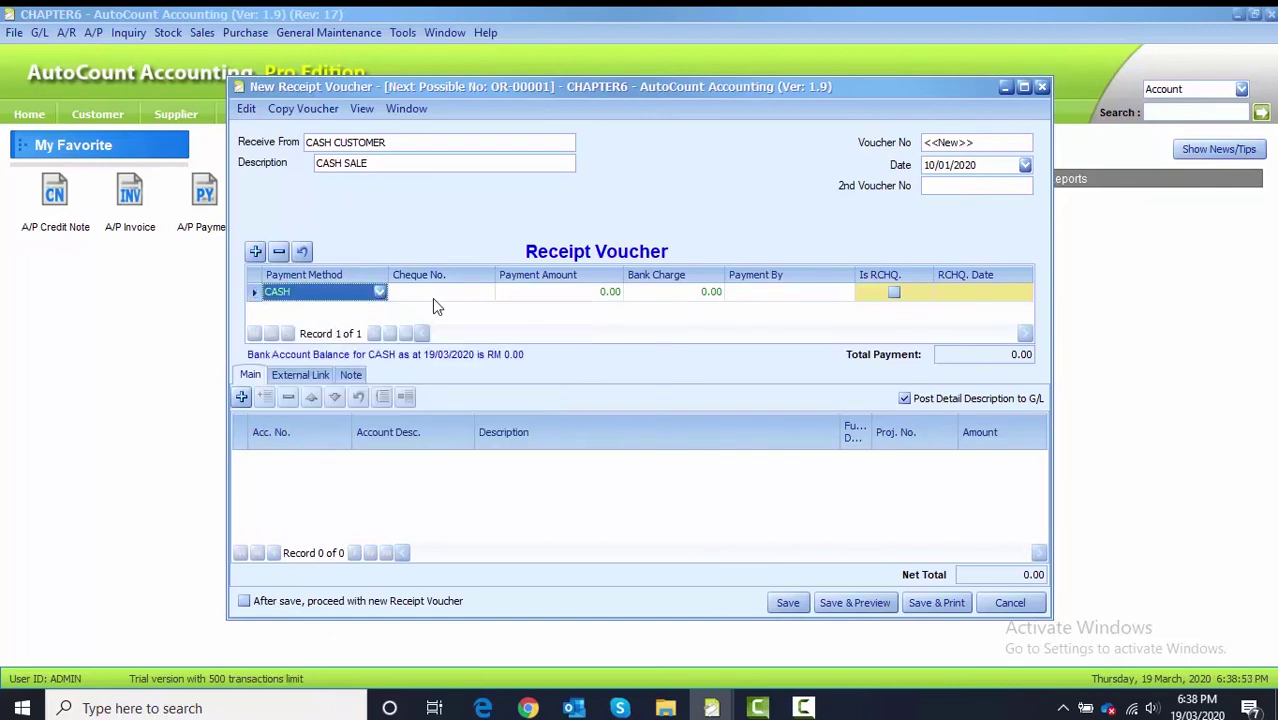
Add a detail line to the receipt voucher for account 500-1000 CASH SALES
{"action": "left_click", "coordinate": [241, 397]}
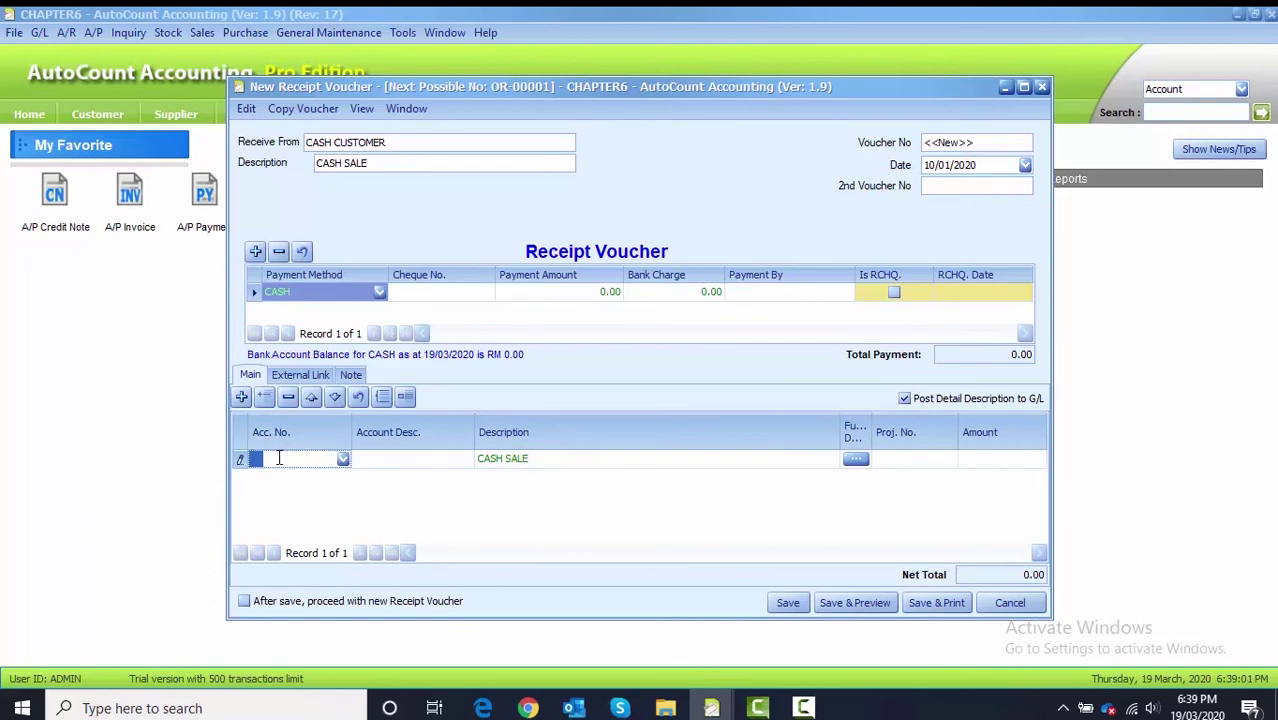
{"action": "left_click", "coordinate": [343, 458]}
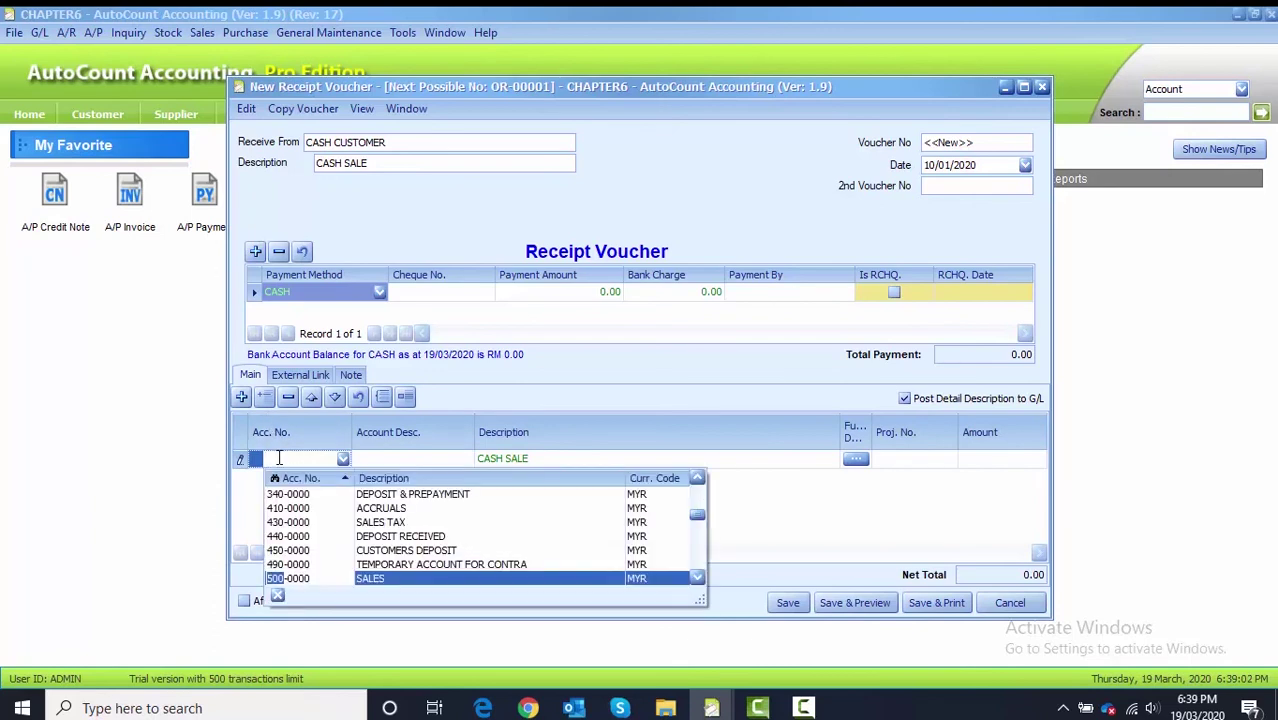
{"action": "left_click", "coordinate": [697, 577]}
{"action": "left_click", "coordinate": [452, 578]}
{"action": "left_click", "coordinate": [533, 462]}
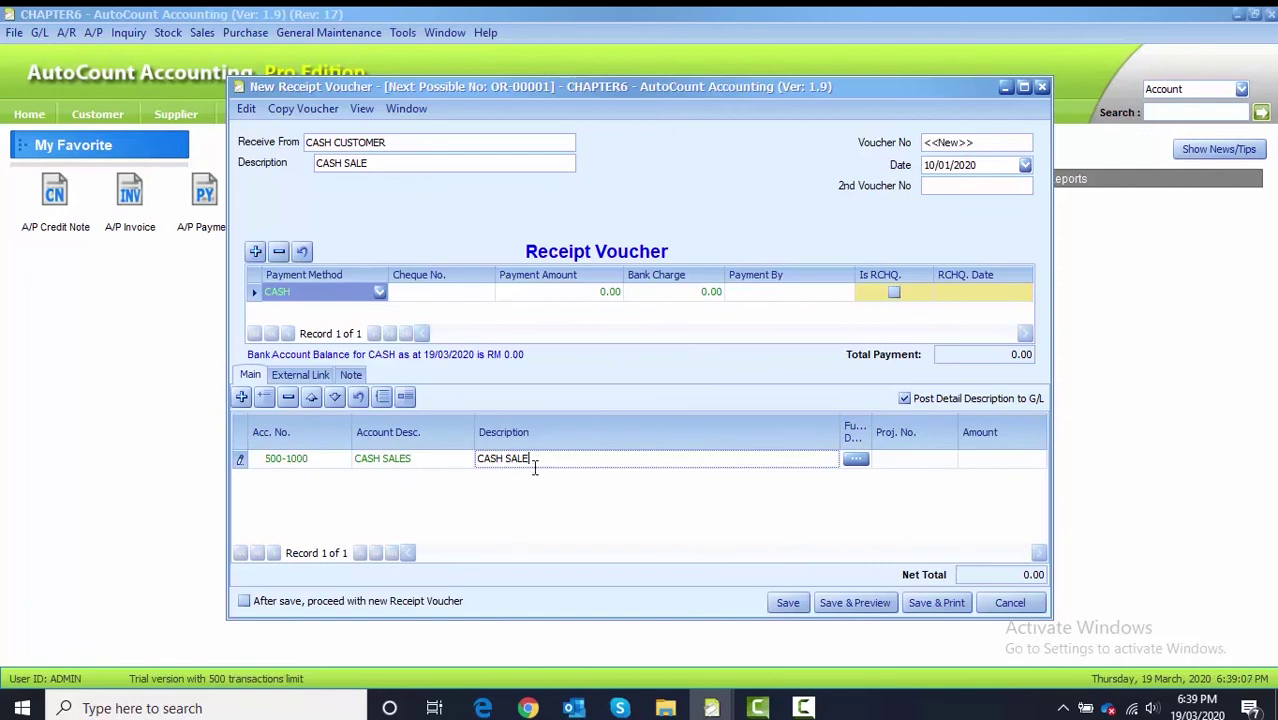
Assign the cash sales line to project SP2B with an amount of 4000 and save the receipt voucher
{"action": "left_click", "coordinate": [897, 460]}
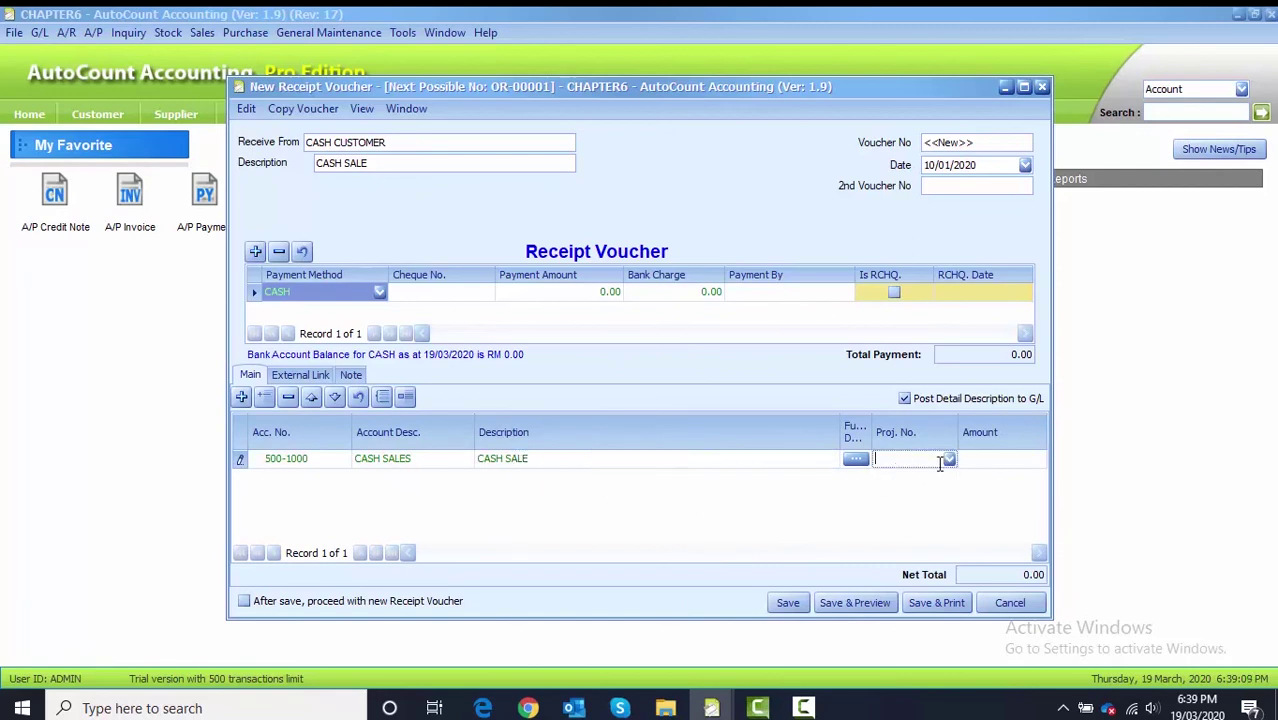
{"action": "left_click", "coordinate": [948, 460]}
{"action": "left_click", "coordinate": [890, 522]}
{"action": "left_click", "coordinate": [1018, 460]}
{"action": "type", "text": "4000"}
{"action": "key", "text": "Return"}
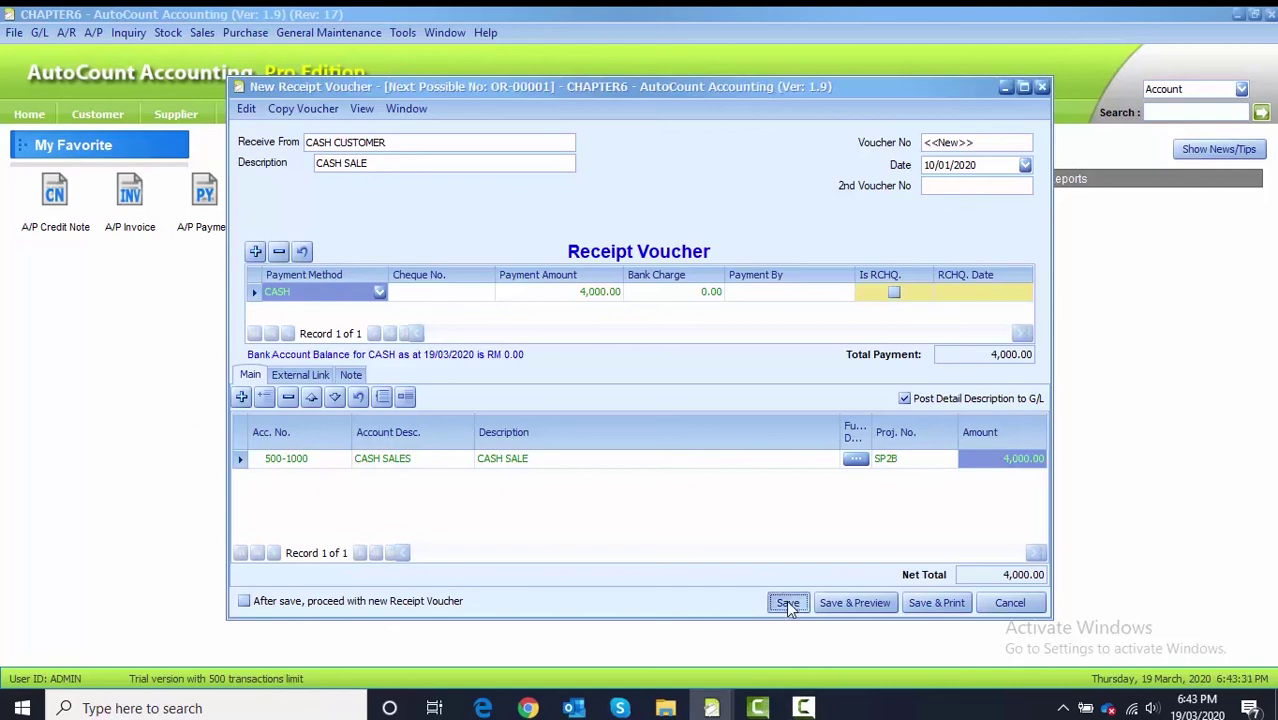
{"action": "left_click", "coordinate": [788, 603]}
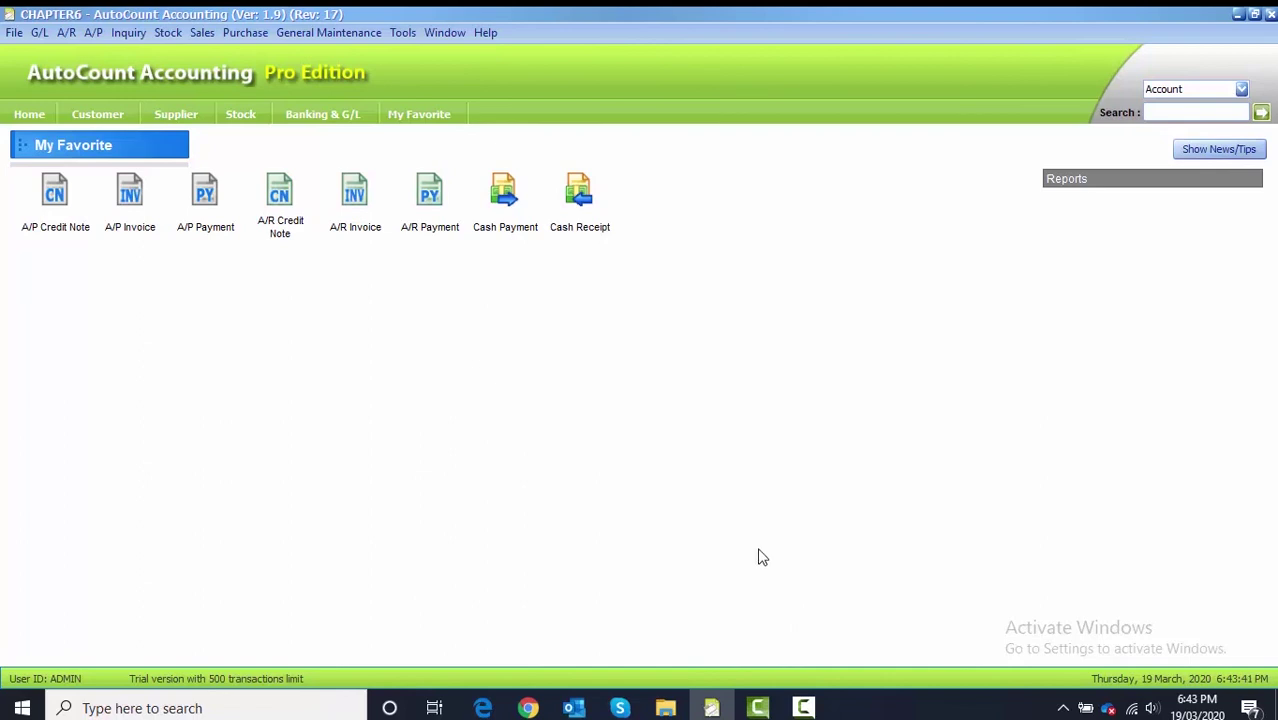
Start a new cash payment voucher payable to STAFF with the description SALARY-JAN
{"action": "left_click", "coordinate": [505, 188]}
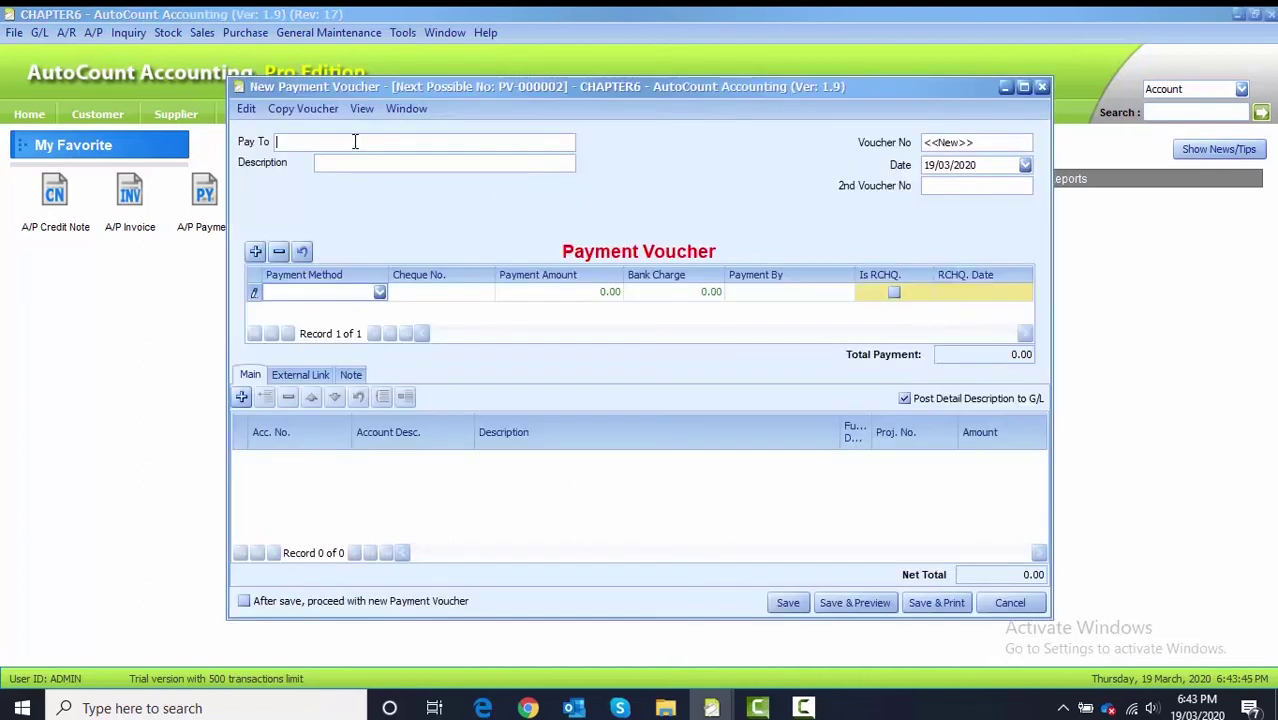
{"action": "type", "text": "S"}
{"action": "type", "text": "TAFF"}
{"action": "type", "text": "SALARY"}
{"action": "type", "text": "-JAN"}
Date the payment voucher 10/01/2020 and set its payment method to CIMB-KL
{"action": "left_click", "coordinate": [928, 167]}
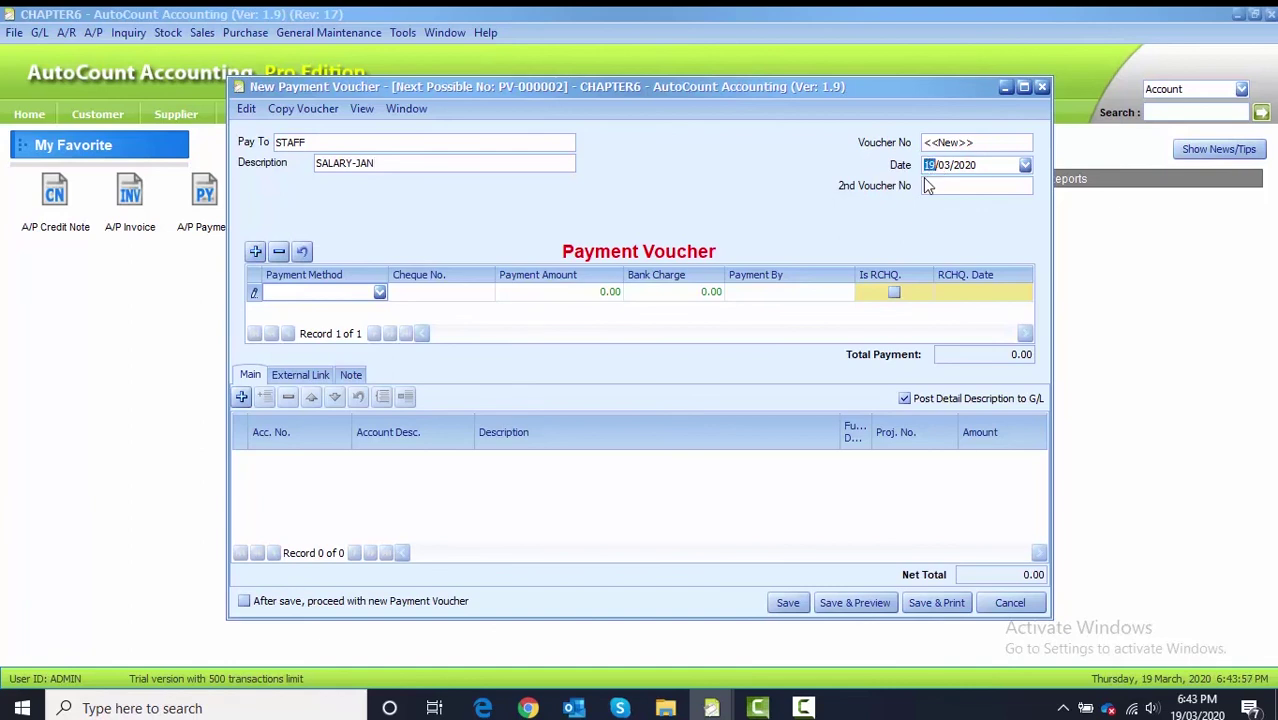
{"action": "type", "text": "1001"}
{"action": "left_click", "coordinate": [380, 294]}
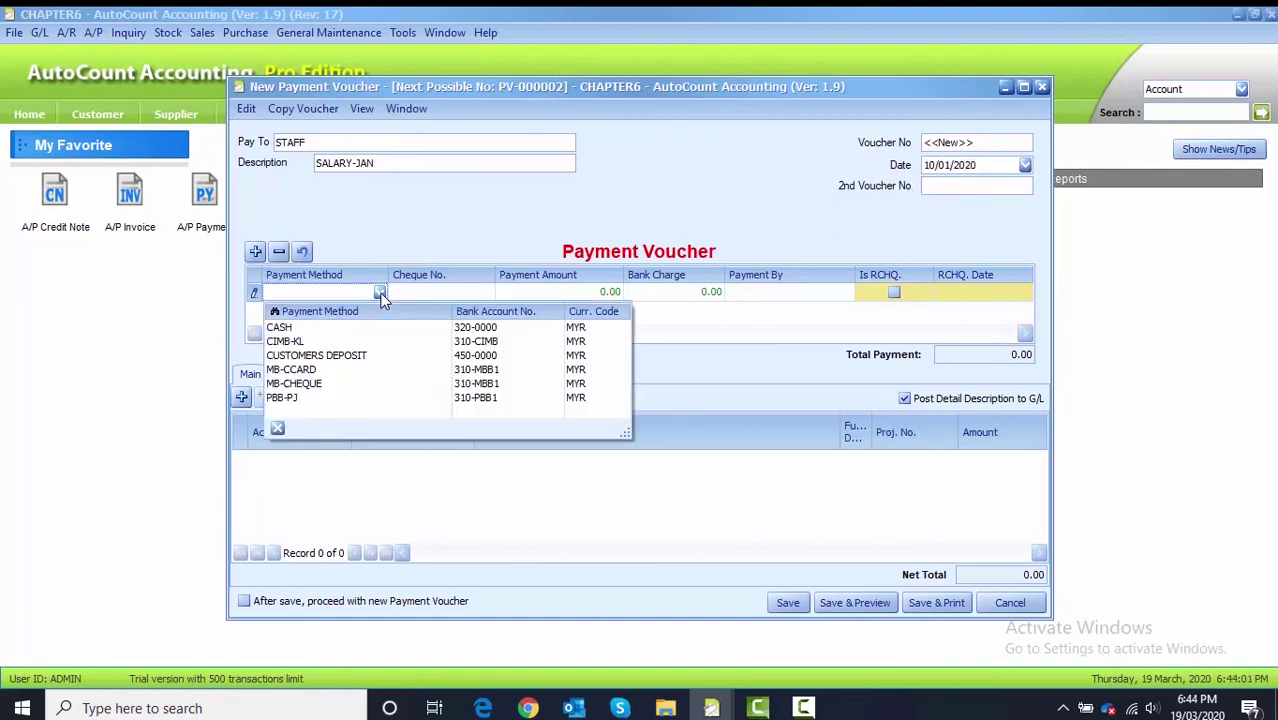
{"action": "left_click", "coordinate": [336, 341]}
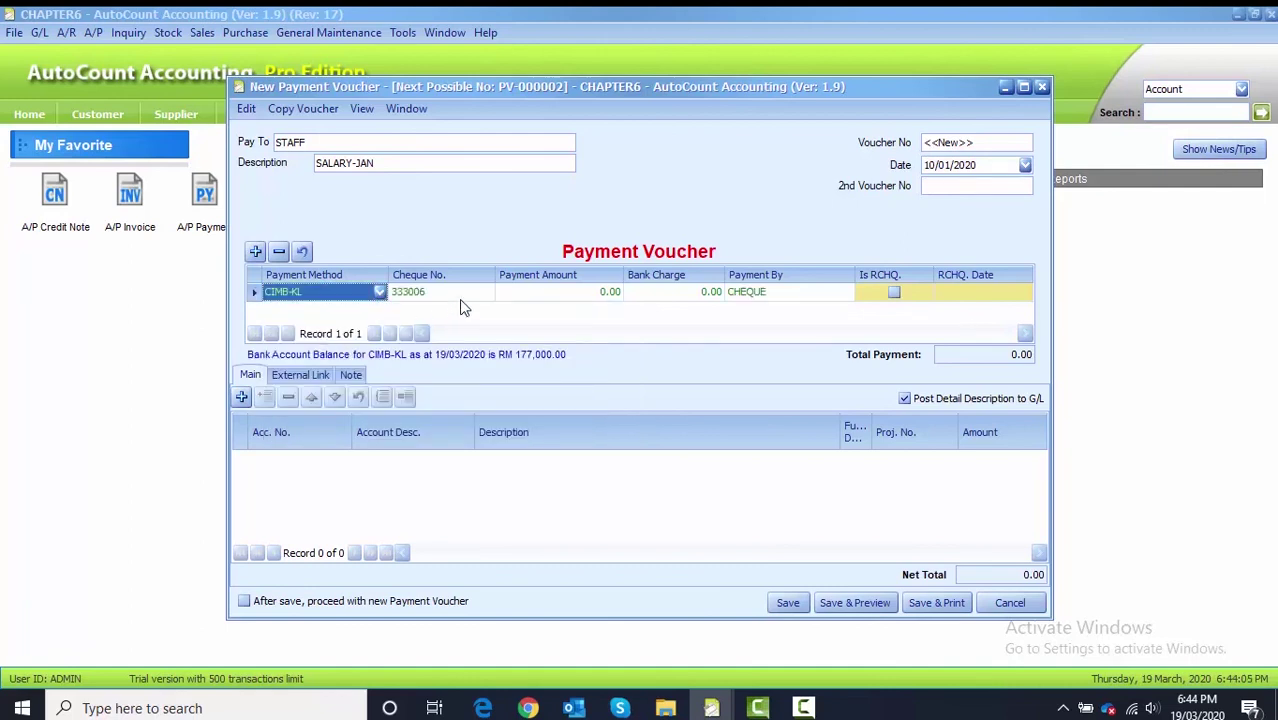
Add a detail line for account 904-0000 SALARIES, assigned to project P1 with an amount of 4000
{"action": "left_click", "coordinate": [242, 398]}
{"action": "left_click", "coordinate": [343, 460]}
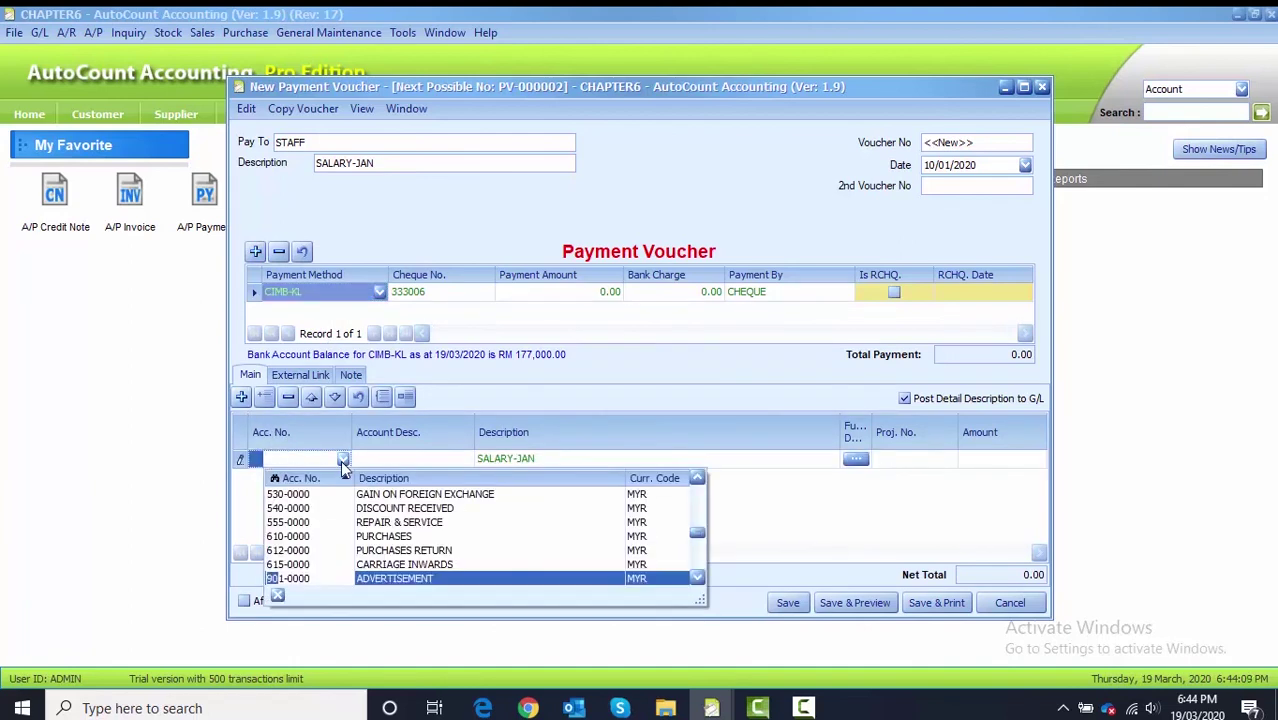
{"action": "type", "text": "904"}
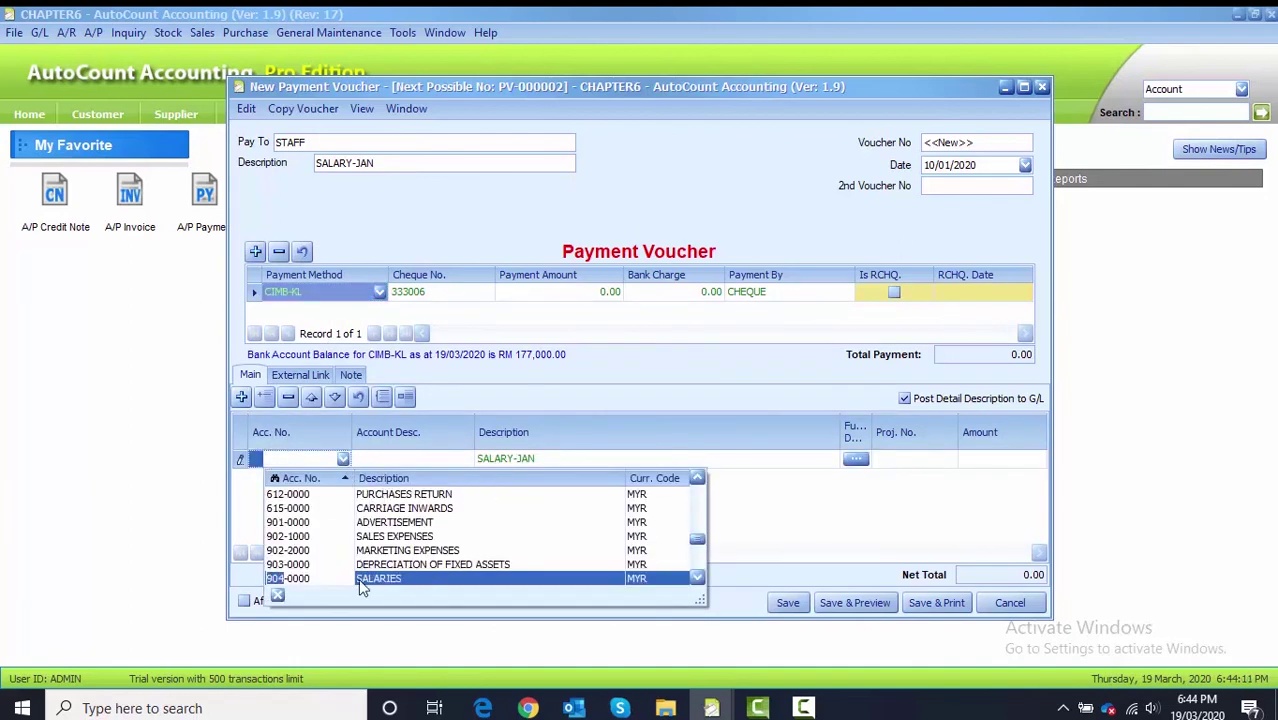
{"action": "left_click", "coordinate": [363, 580]}
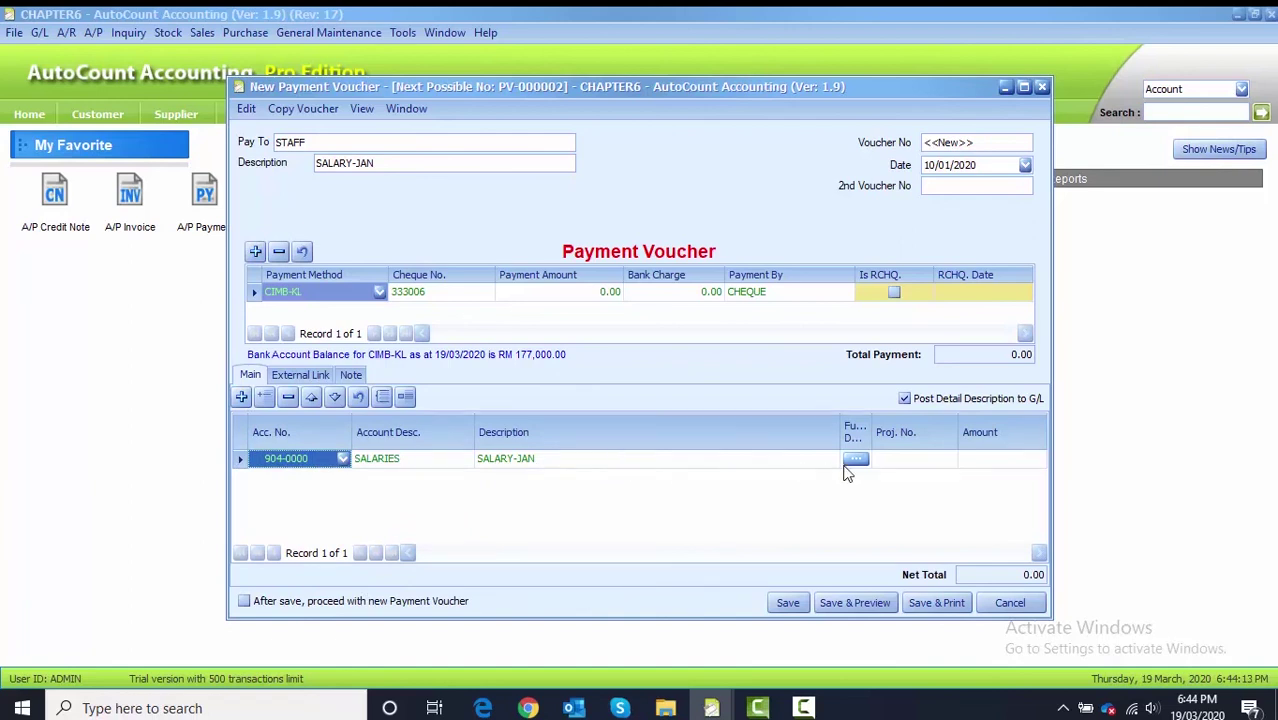
{"action": "left_click", "coordinate": [915, 460]}
{"action": "left_click", "coordinate": [948, 459]}
{"action": "left_click", "coordinate": [930, 496]}
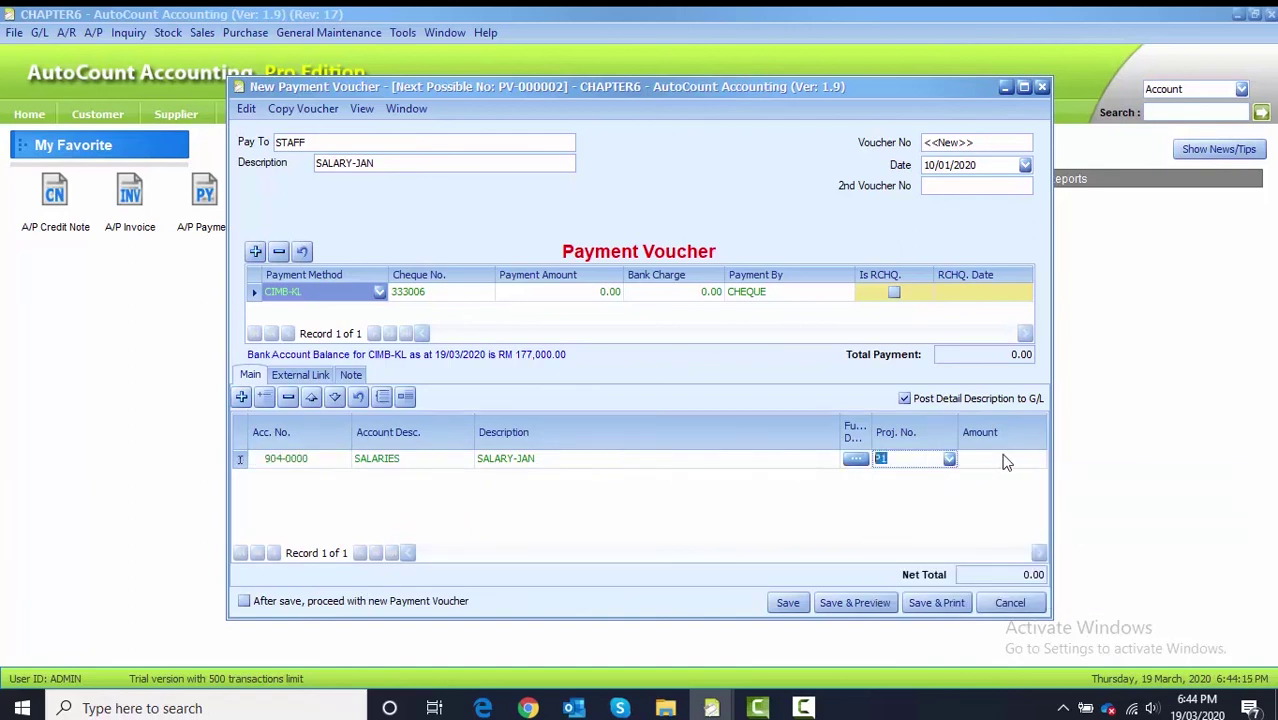
{"action": "left_click", "coordinate": [1005, 459]}
{"action": "type", "text": "4000"}
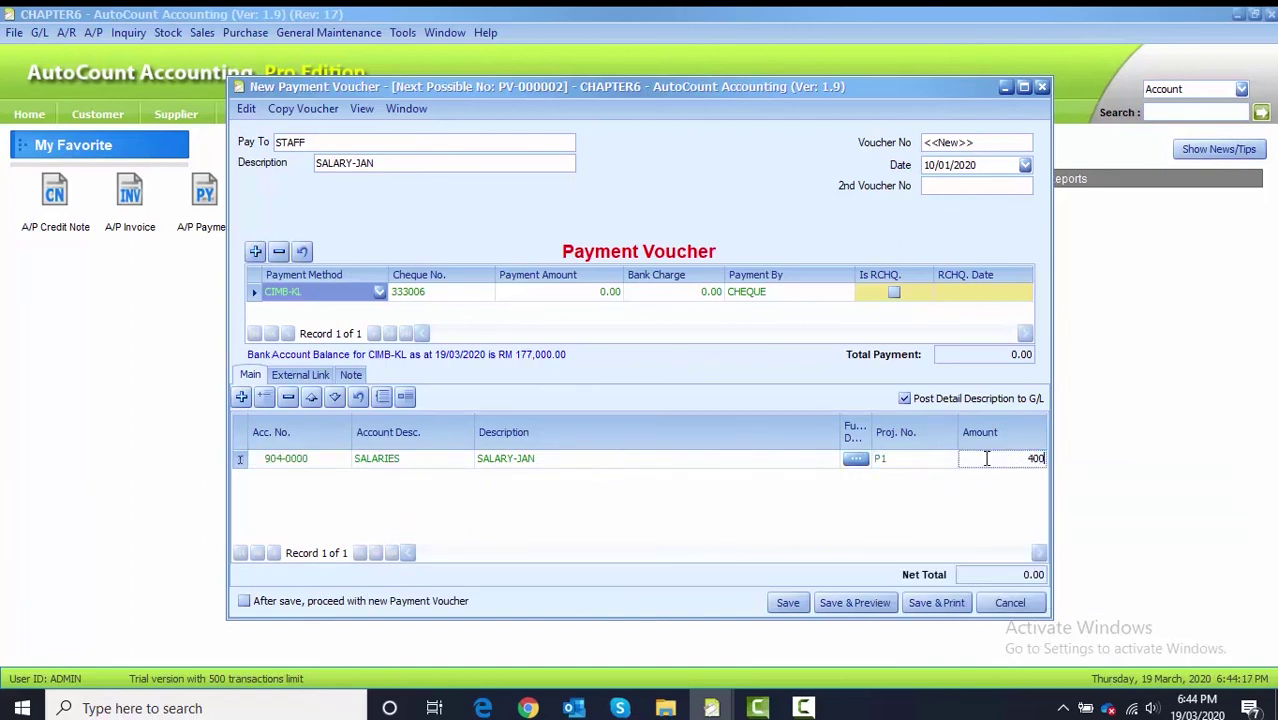
Add a second 904-0000 SALARIES line, assigned to project SP2A with an amount of 3000
{"action": "left_click", "coordinate": [248, 399]}
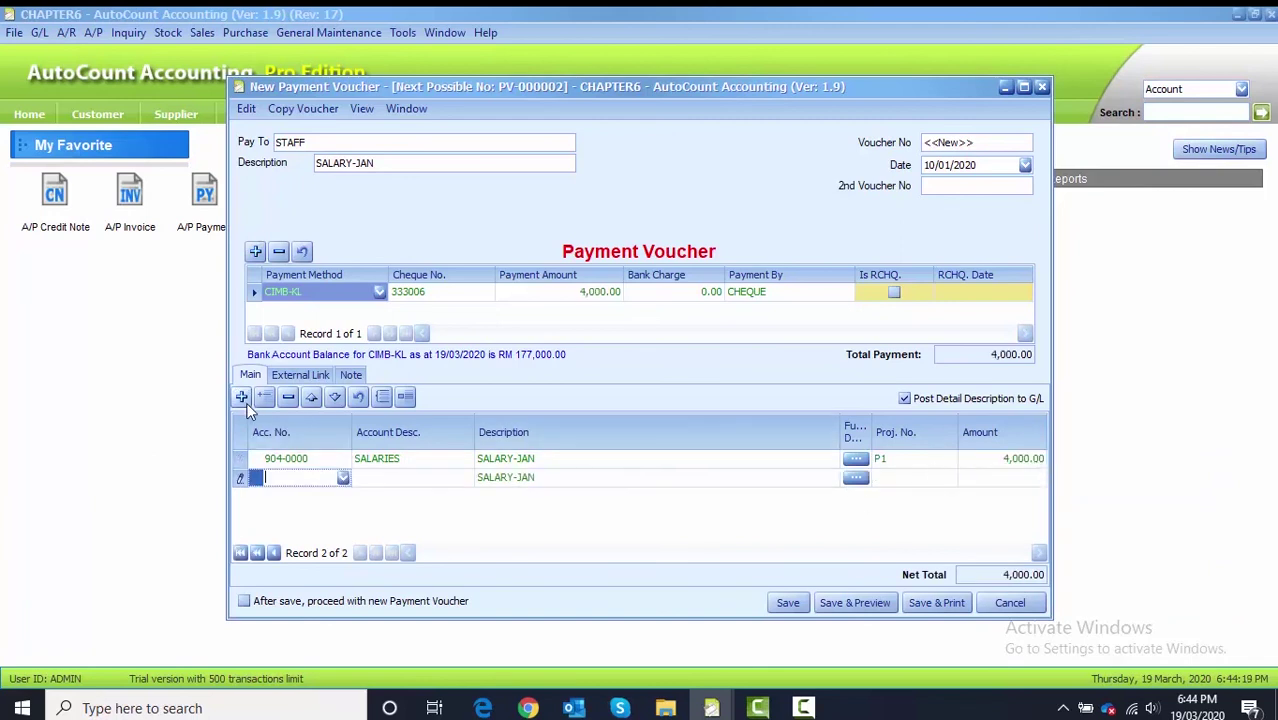
{"action": "left_click", "coordinate": [296, 470]}
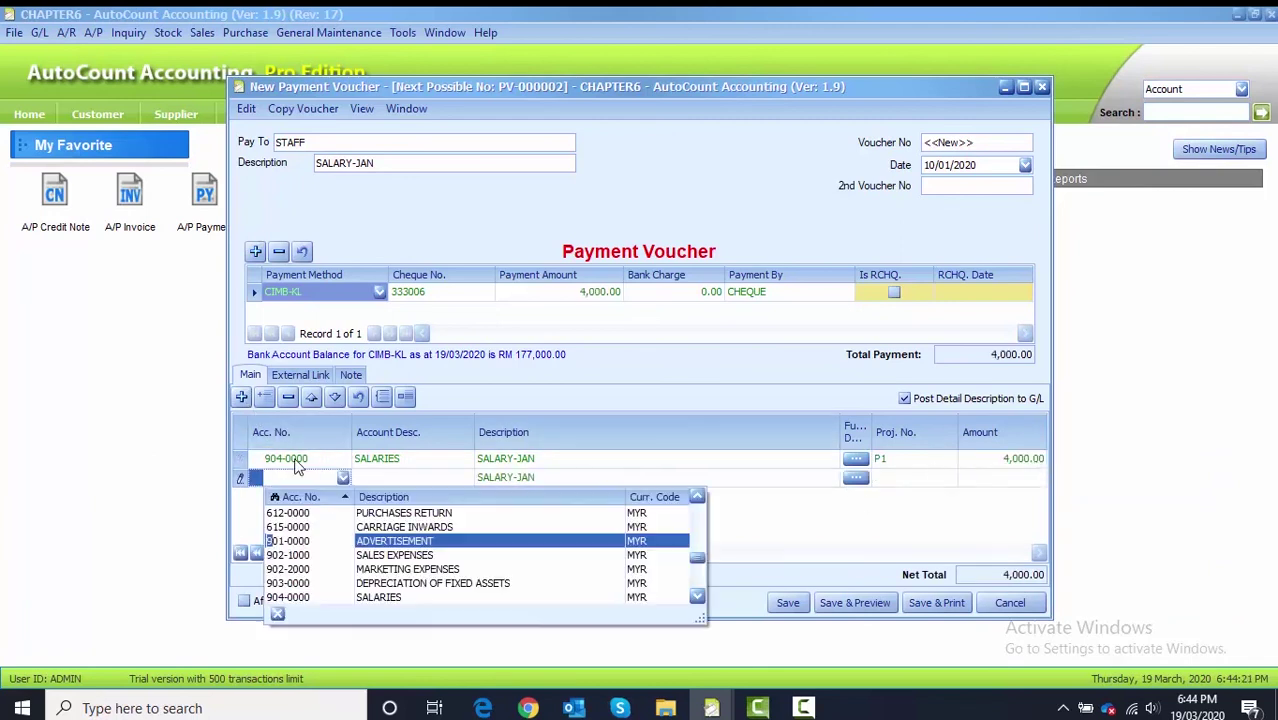
{"action": "key", "text": "Escape"}
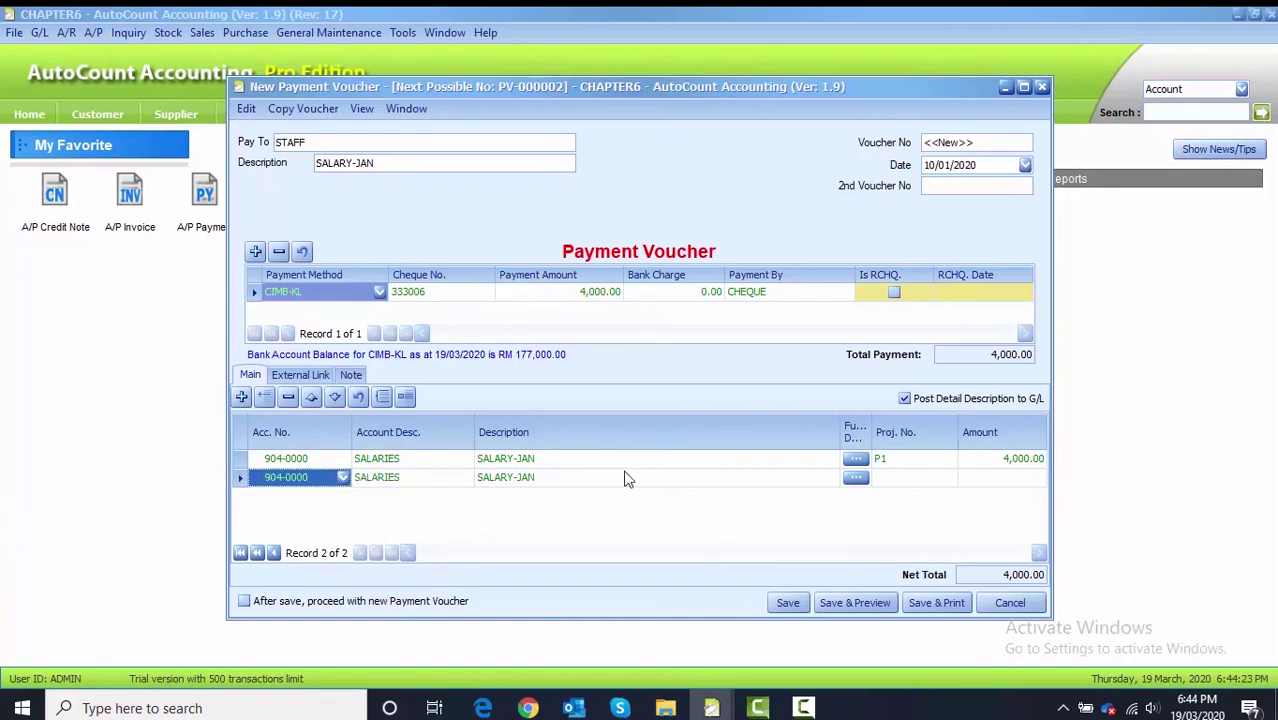
{"action": "left_click", "coordinate": [919, 478]}
{"action": "left_click", "coordinate": [950, 478]}
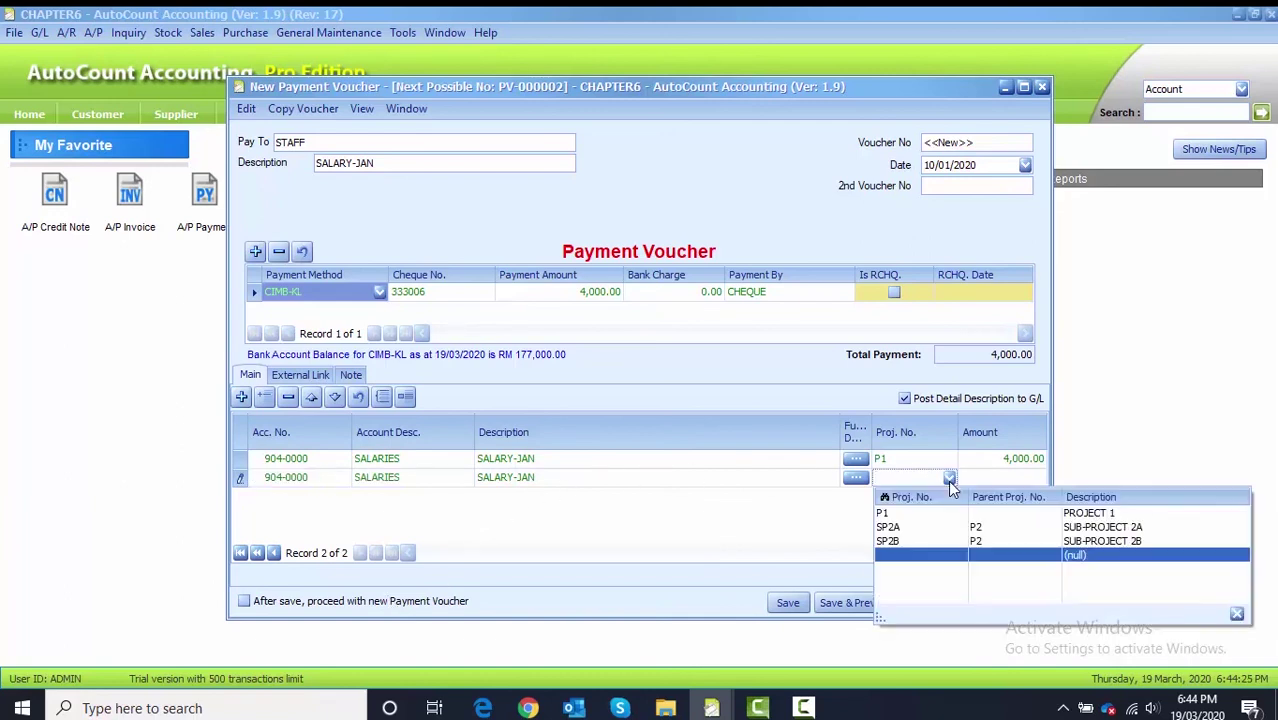
{"action": "left_click", "coordinate": [889, 527]}
{"action": "left_click", "coordinate": [994, 480]}
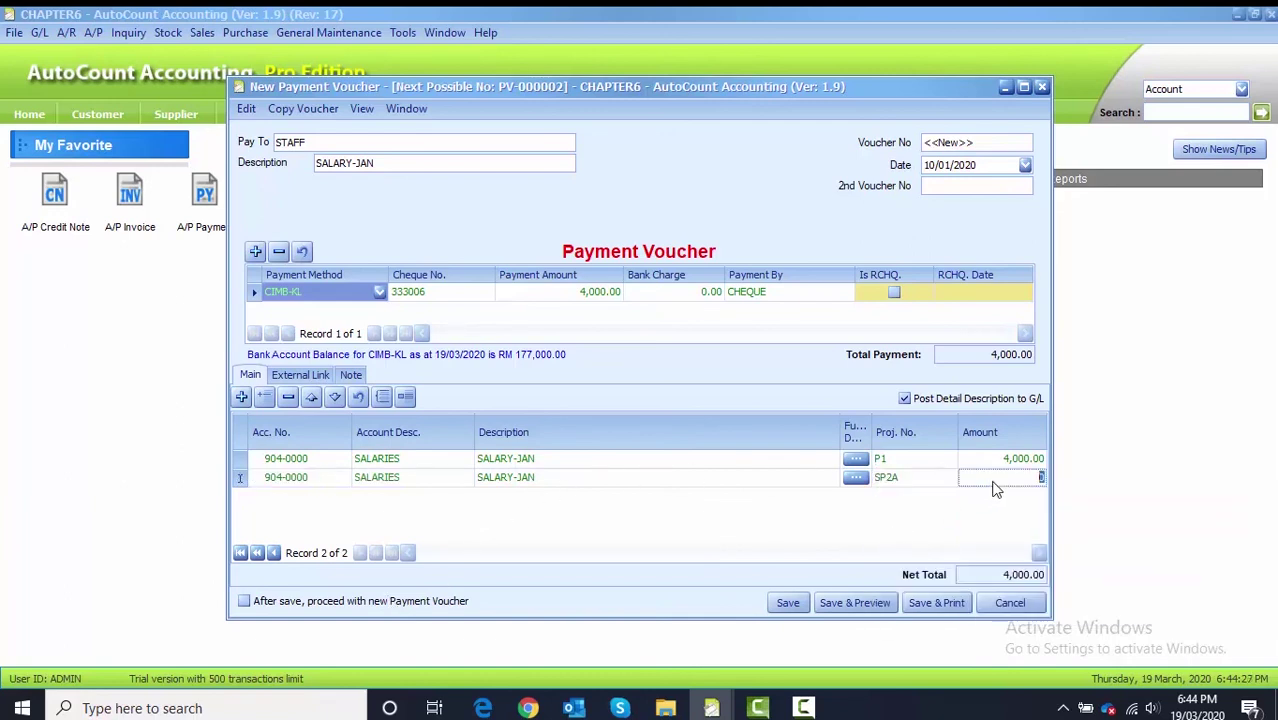
{"action": "type", "text": "3000"}
Add a third 904-0000 SALARIES line for project SP2B with an amount of 2000 and save the payment voucher
{"action": "left_click", "coordinate": [241, 397]}
{"action": "left_click", "coordinate": [343, 497]}
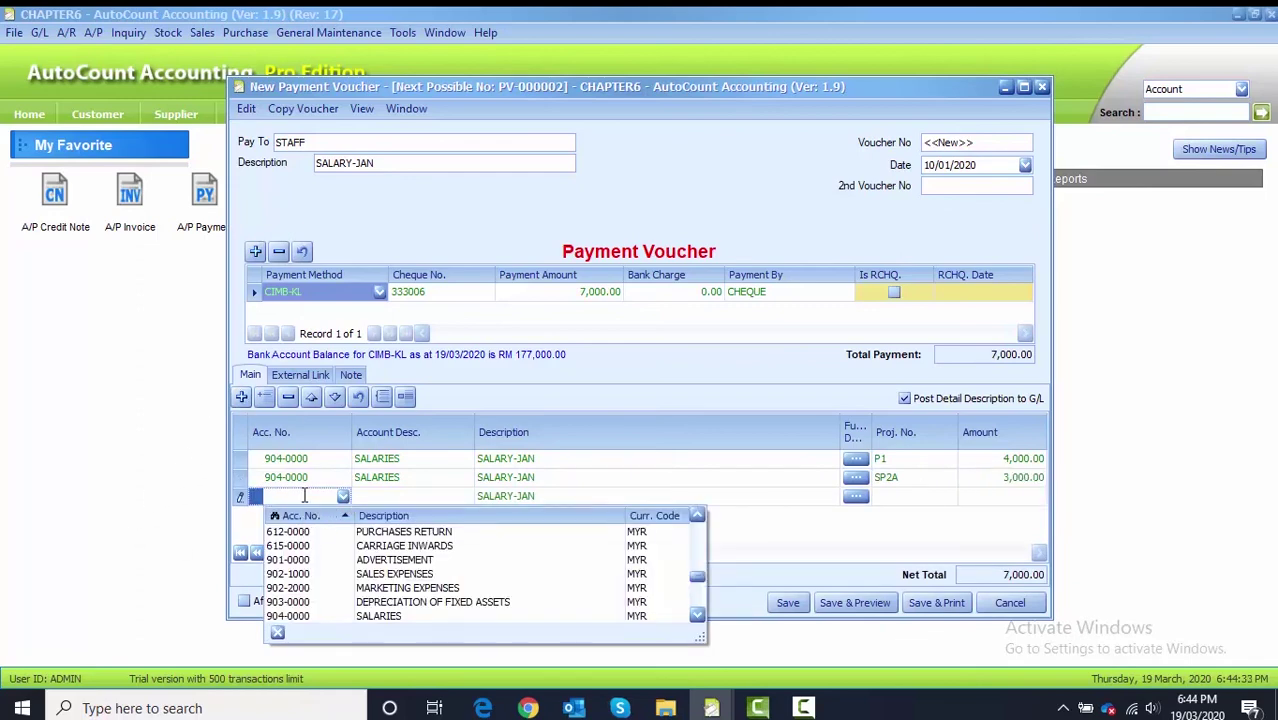
{"action": "type", "text": "904"}
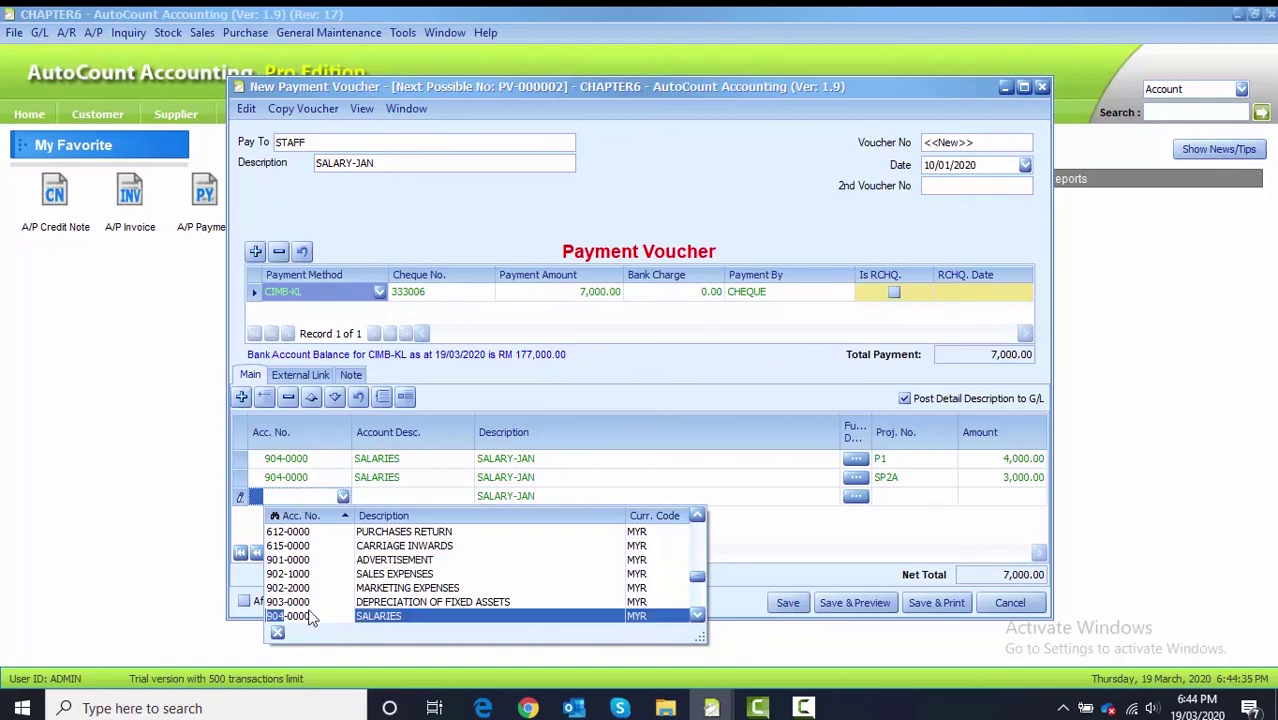
{"action": "left_click", "coordinate": [315, 616]}
{"action": "left_click", "coordinate": [949, 498]}
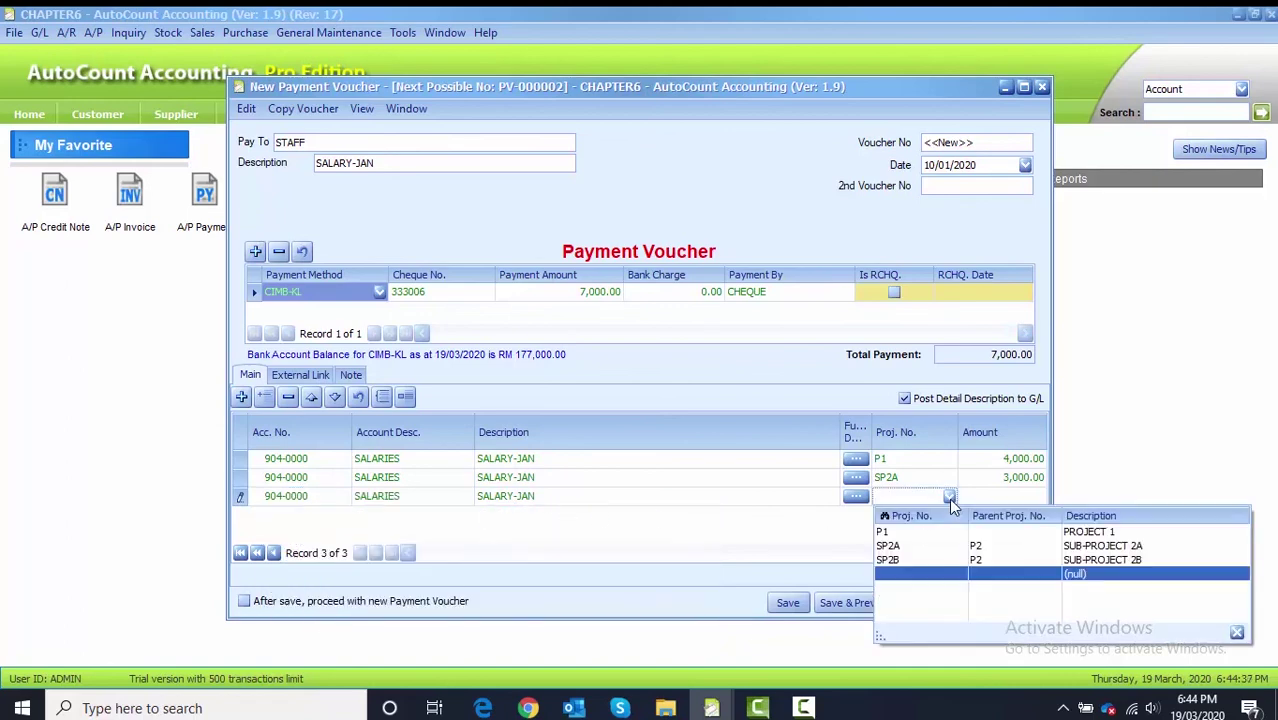
{"action": "left_click", "coordinate": [990, 559]}
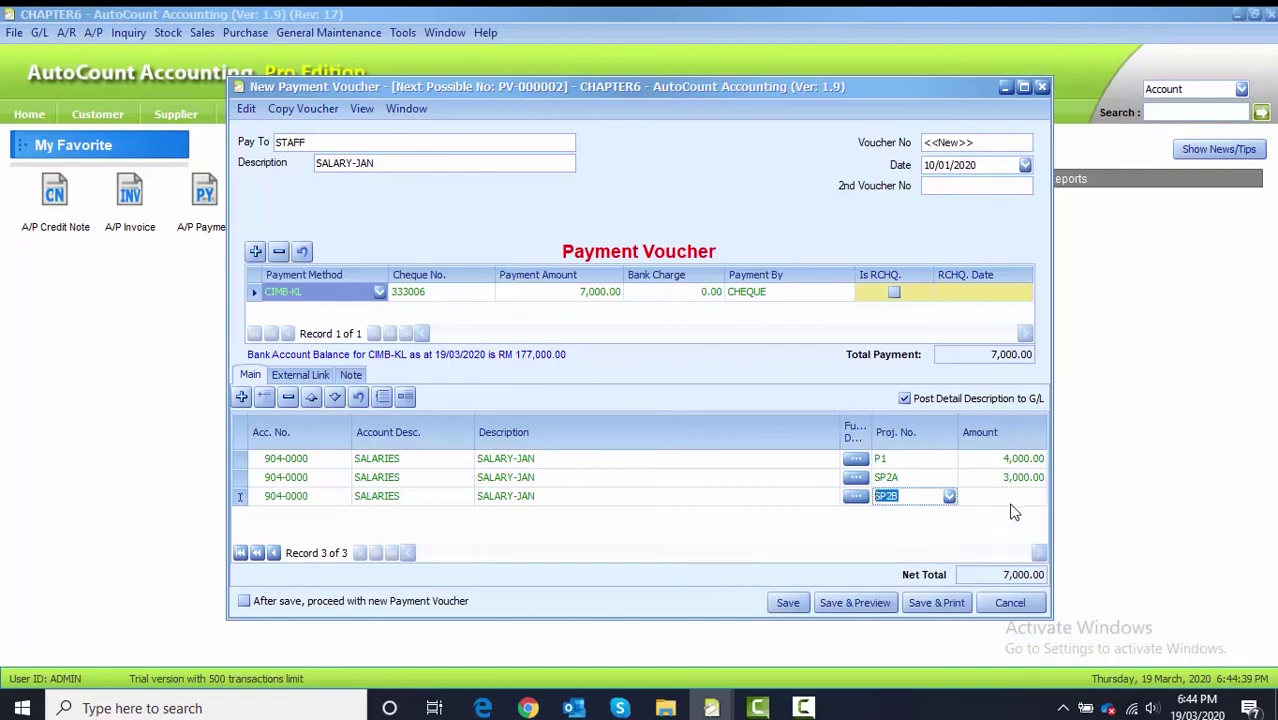
{"action": "left_click", "coordinate": [1012, 502]}
{"action": "type", "text": "2000"}
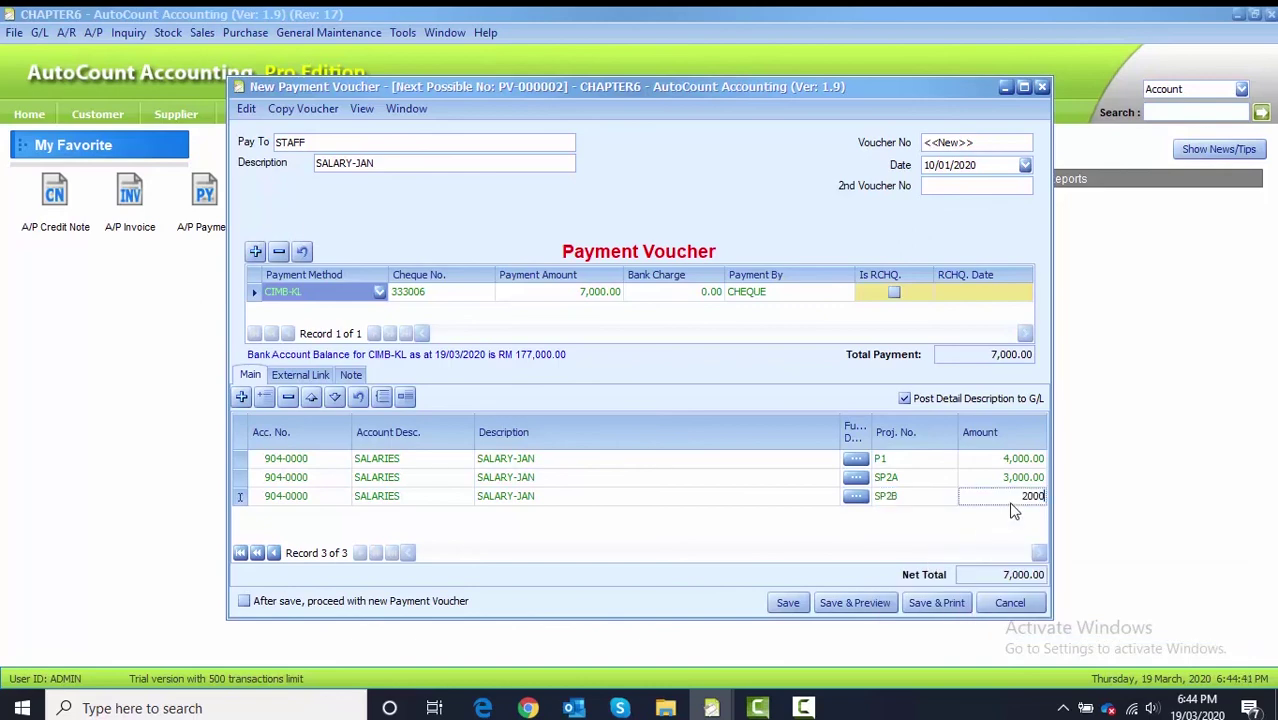
{"action": "left_click", "coordinate": [715, 537]}
{"action": "left_click", "coordinate": [786, 605]}
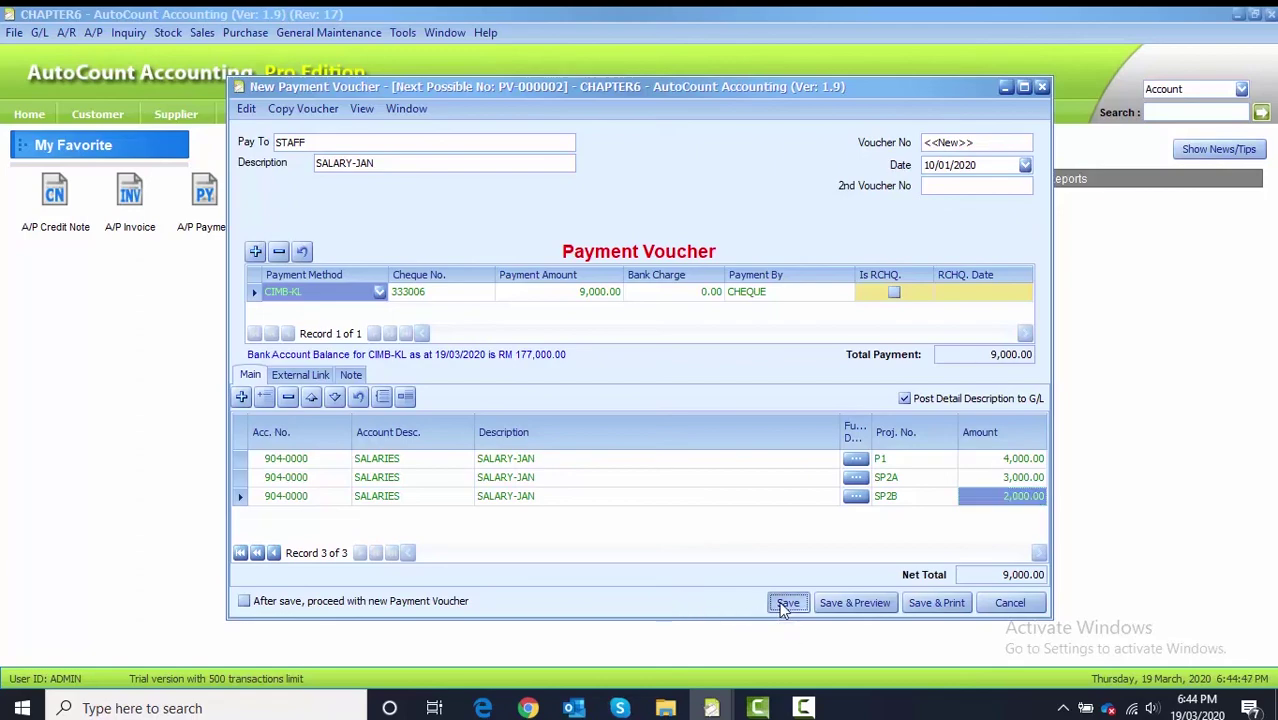